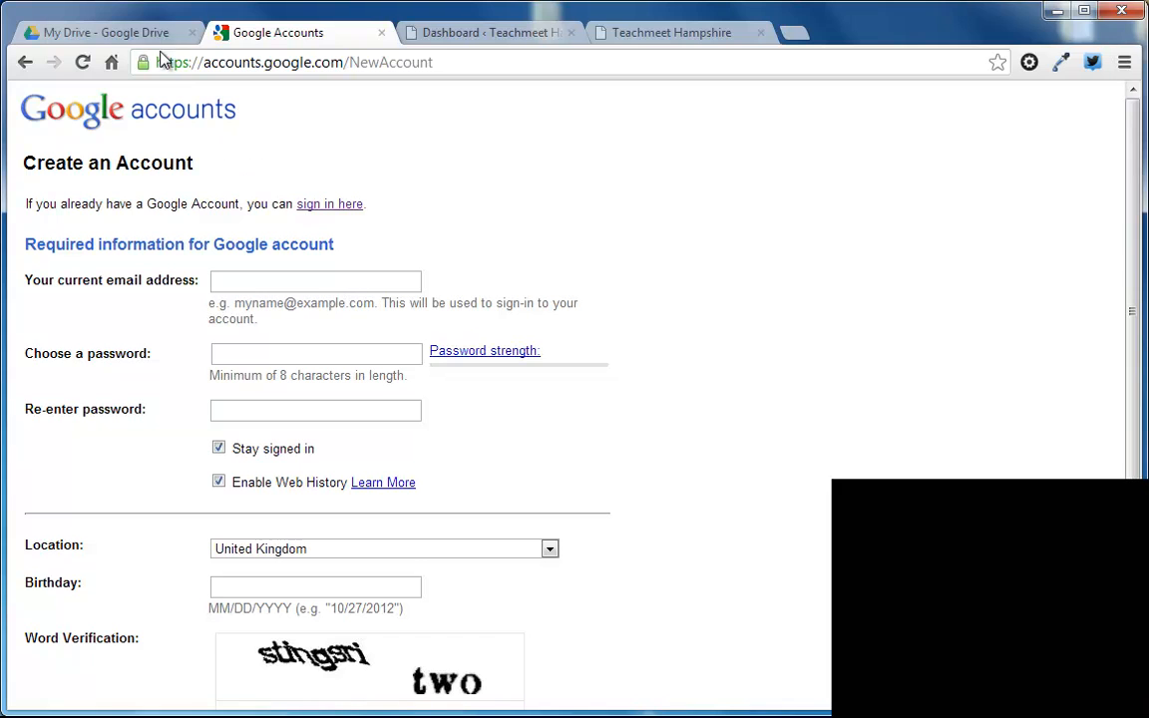
# Step: Load Google Drive in the browser and create a new form
pyautogui.click(150, 35)
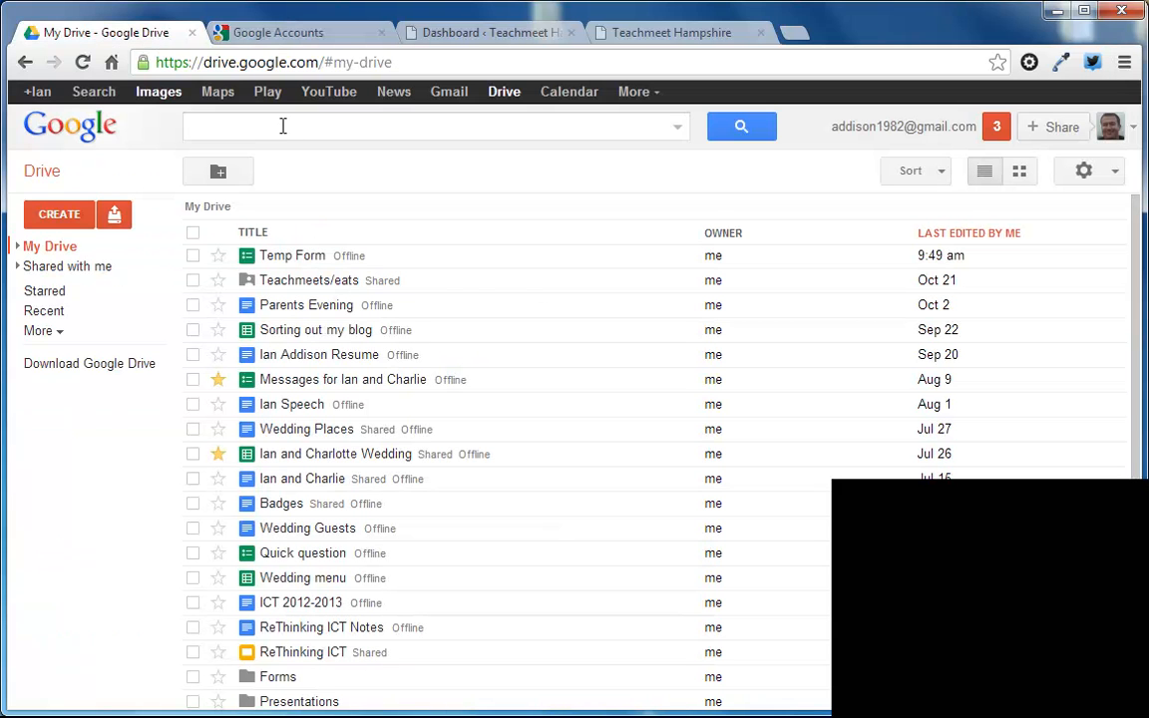
pyautogui.click(290, 62)
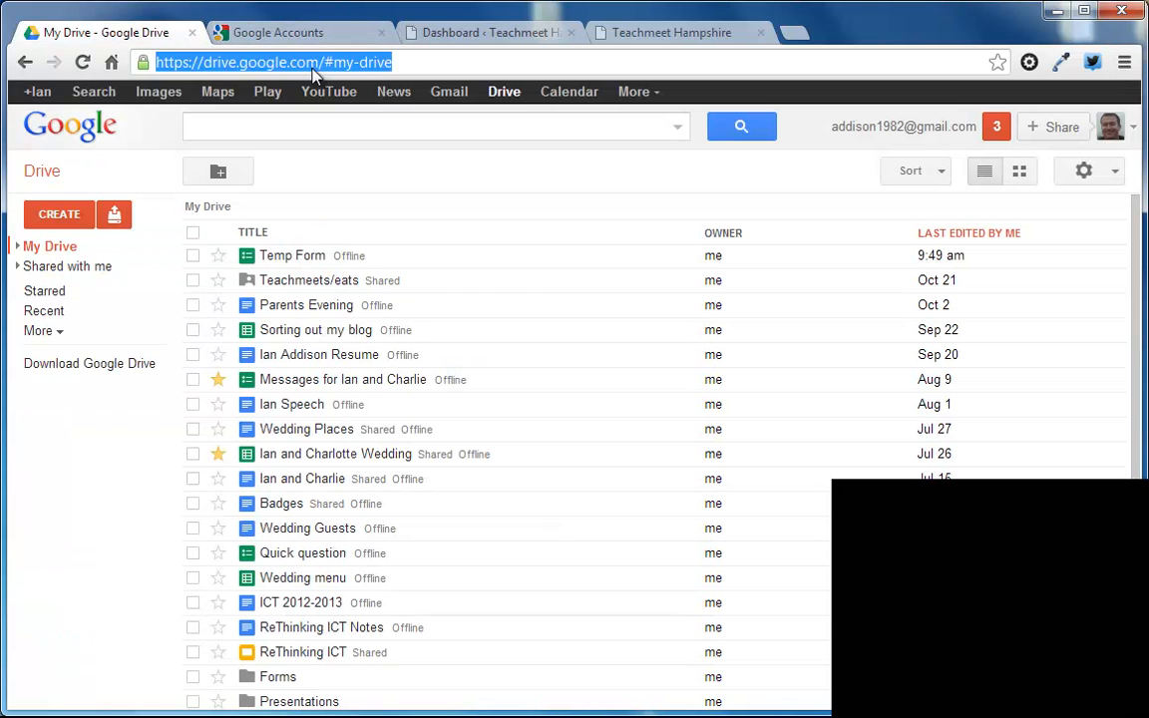
pyautogui.write('docs.')
pyautogui.press('Return')
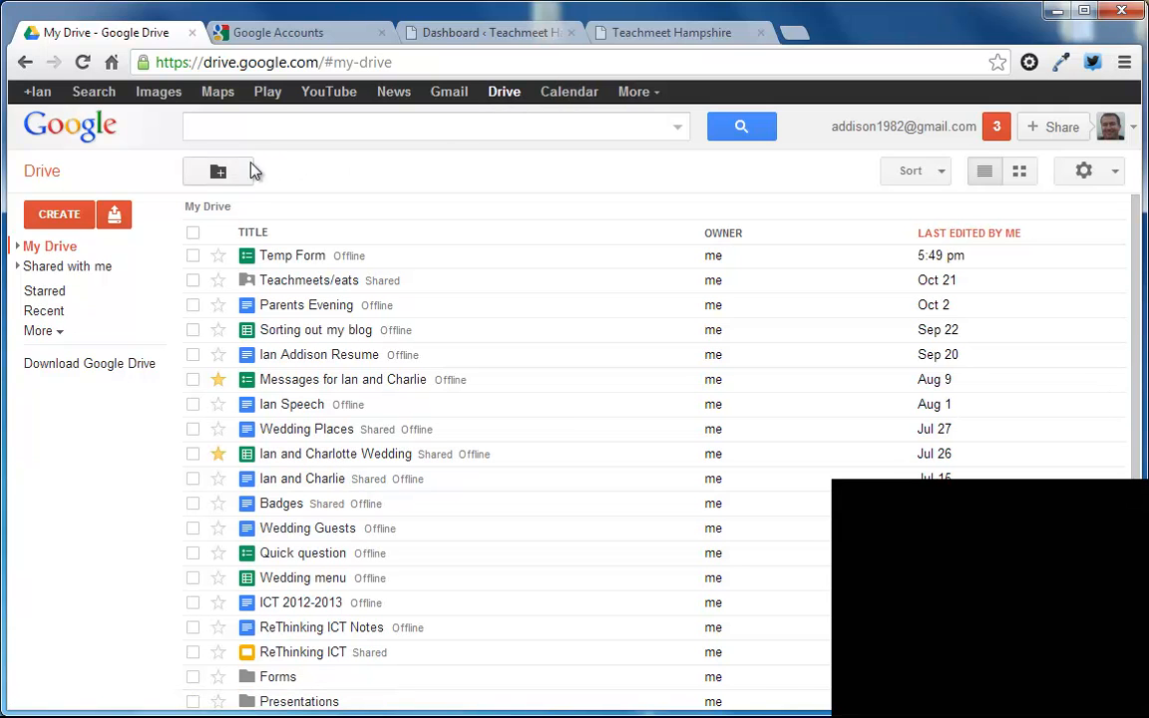
pyautogui.click(60, 213)
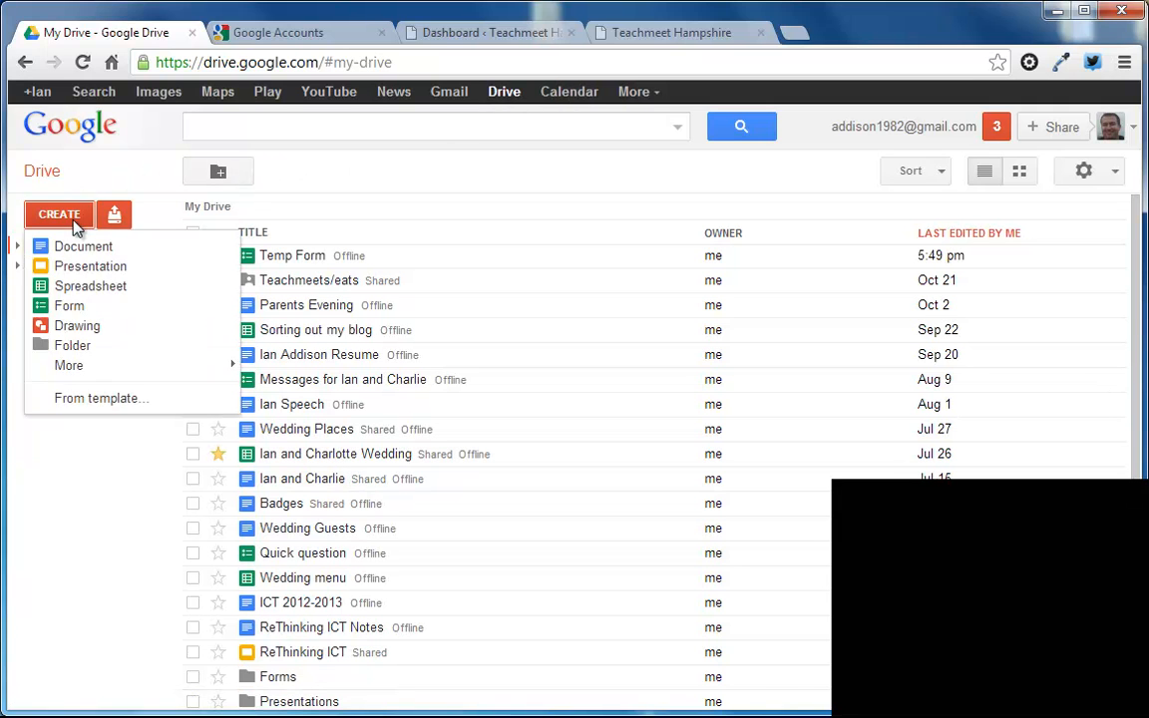
pyautogui.click(86, 309)
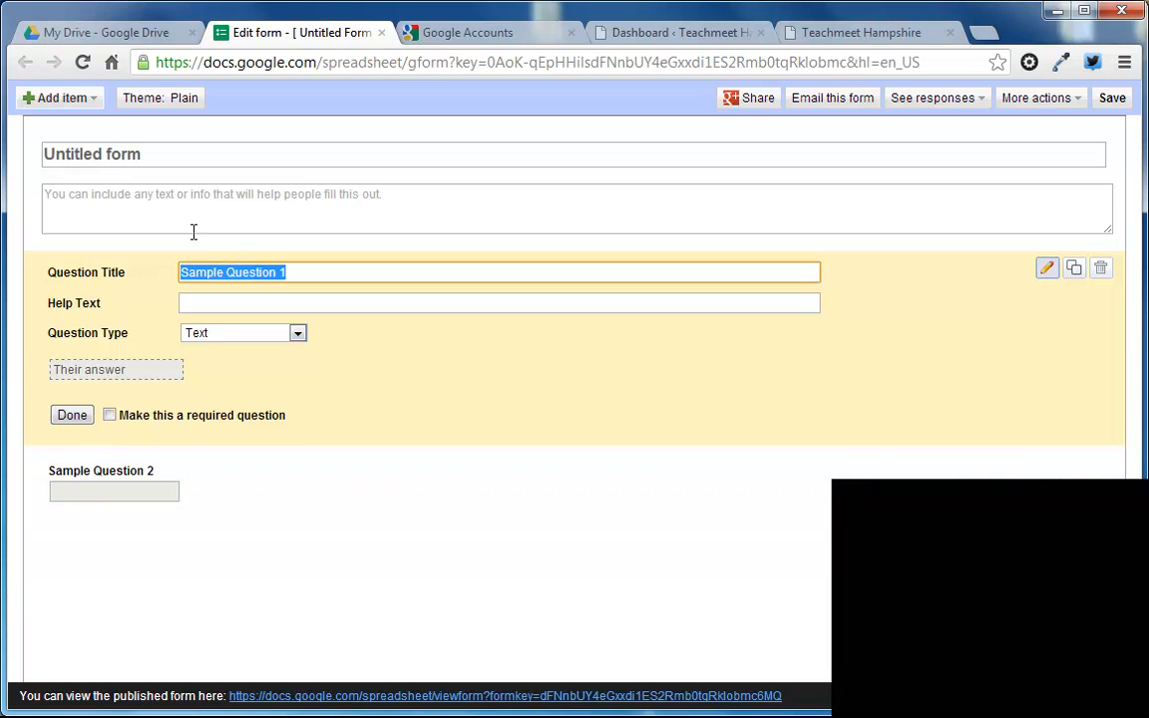
# Step: Title the untitled form "PE at School"
pyautogui.moveTo(150, 155); pyautogui.dragTo(12, 159)
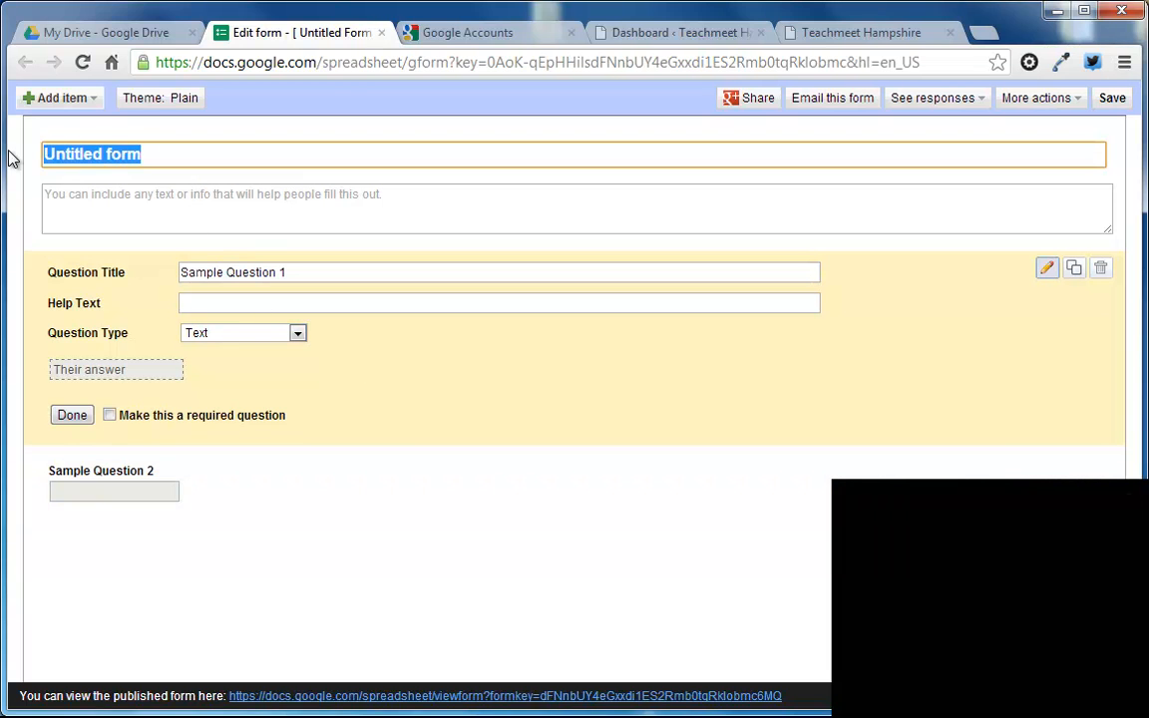
pyautogui.write('PE at School')
pyautogui.click(143, 203)
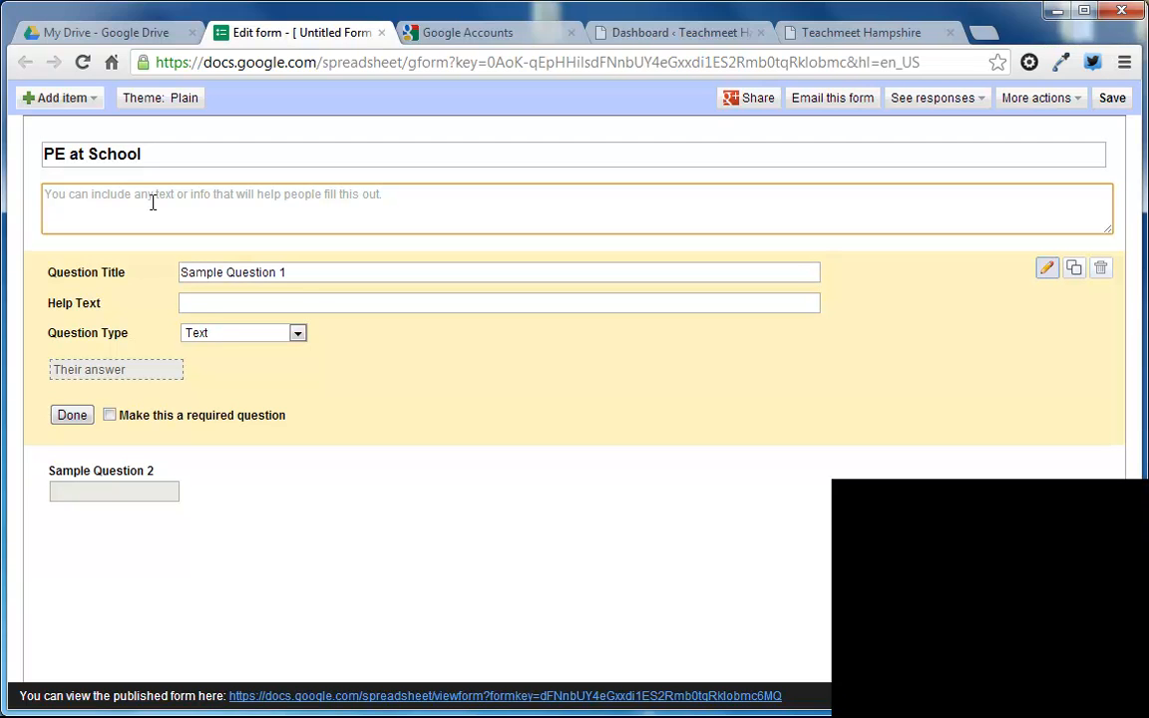
# Step: Retitle the first sample question "Name" and give it the help text "Please leave this blank if you wish to remain anonymous"
pyautogui.moveTo(289, 273); pyautogui.dragTo(163, 264)
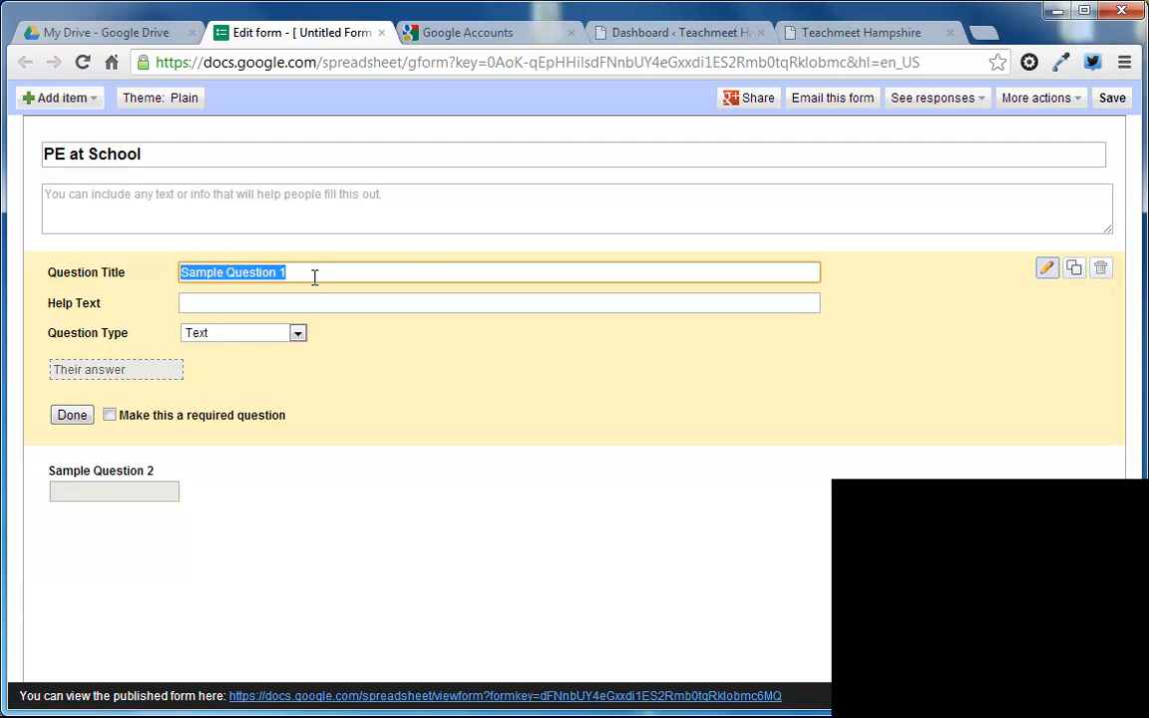
pyautogui.write('Name')
pyautogui.press('BackSpace')
pyautogui.click(294, 306)
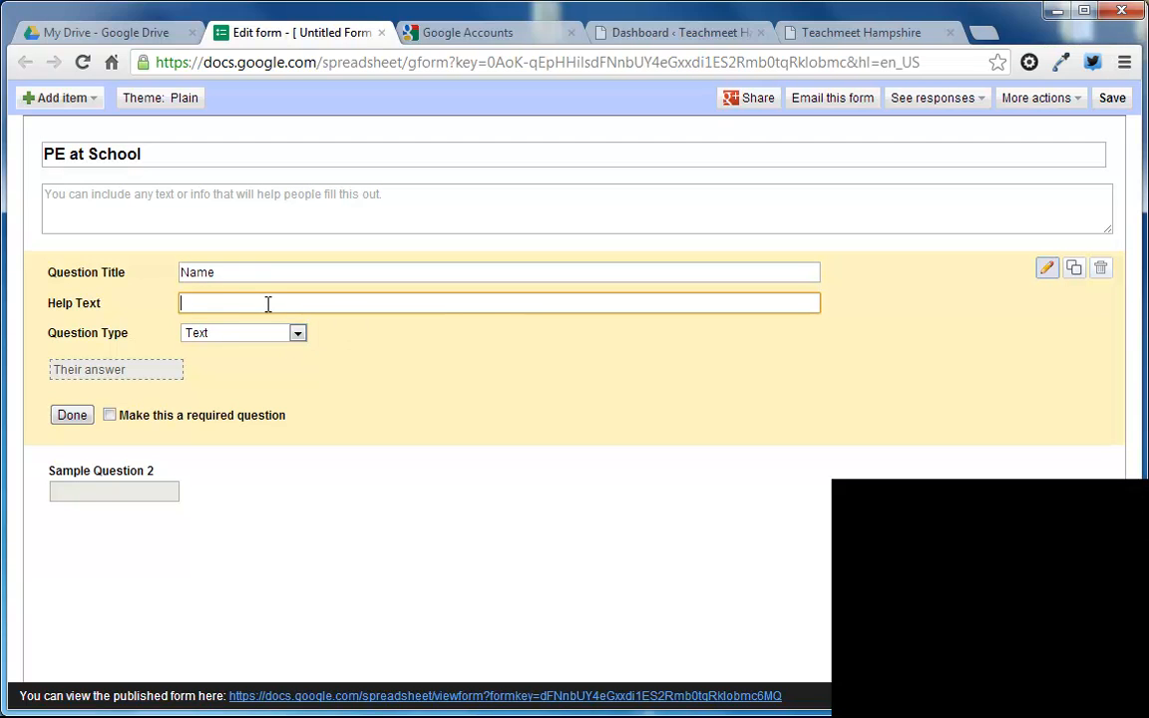
pyautogui.write('Please leave this blank if you w')
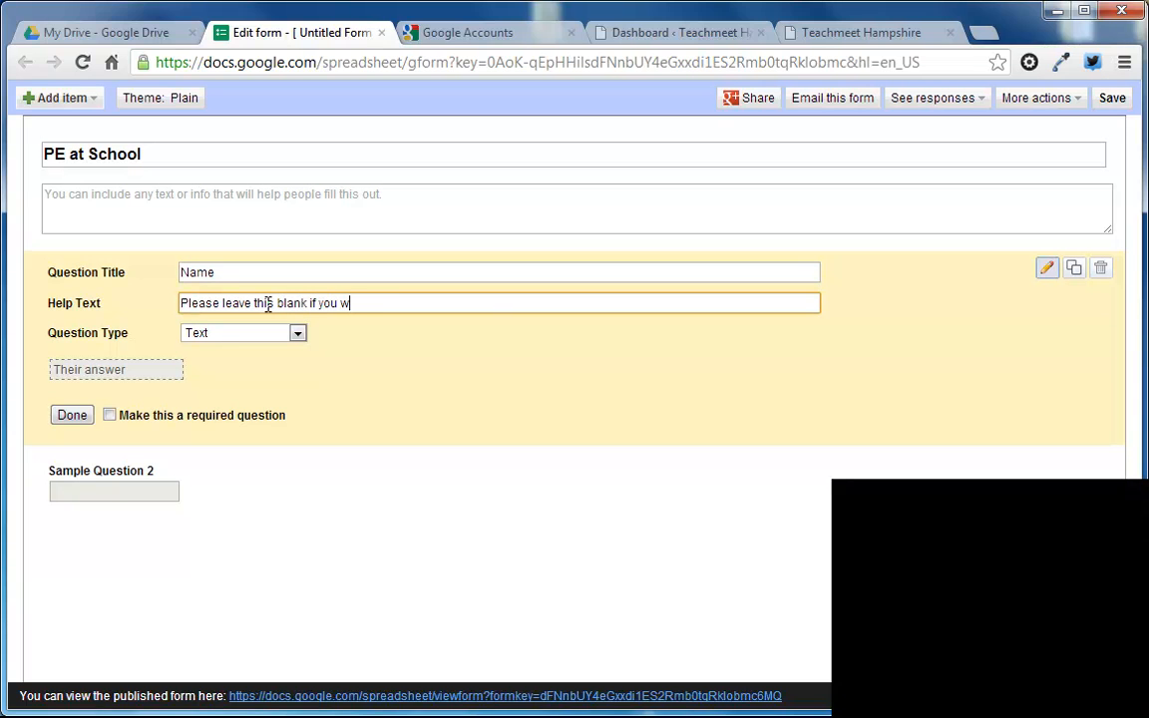
pyautogui.write('ant')
pyautogui.hotkey('ctrl', 'shift', 'Left')
pyautogui.write('wish to remain anonymous')
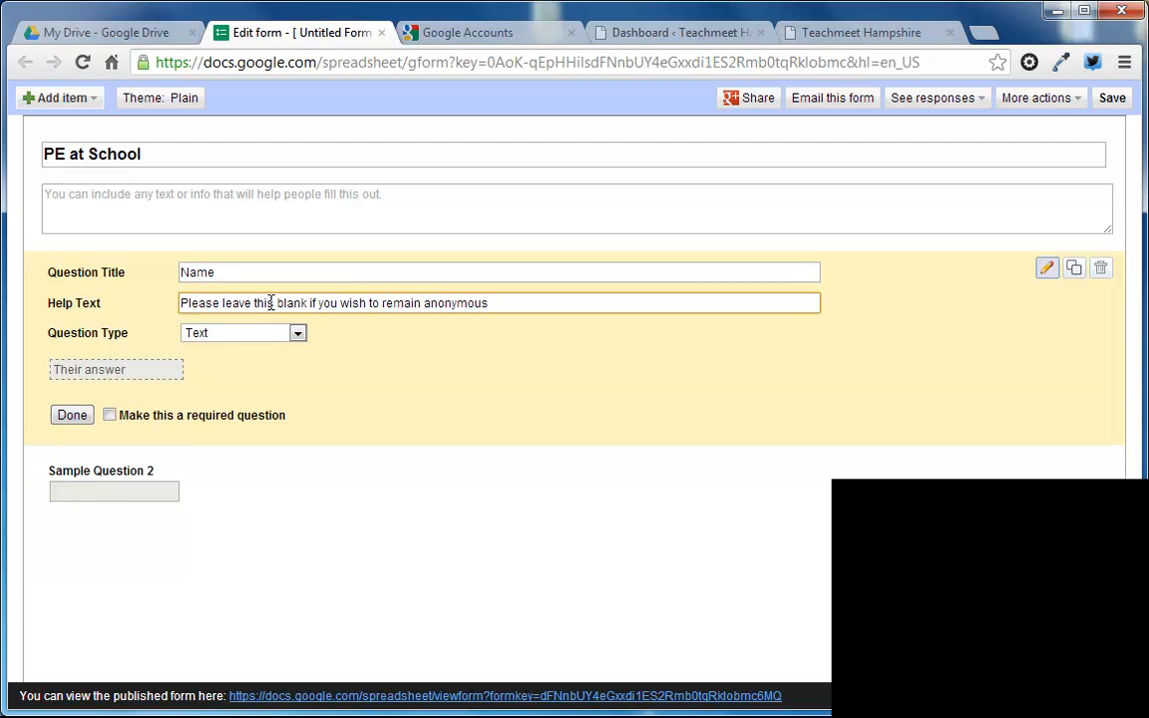
# Step: Review the available question types for the Name question and finish editing it as a Text question
pyautogui.click(264, 337)
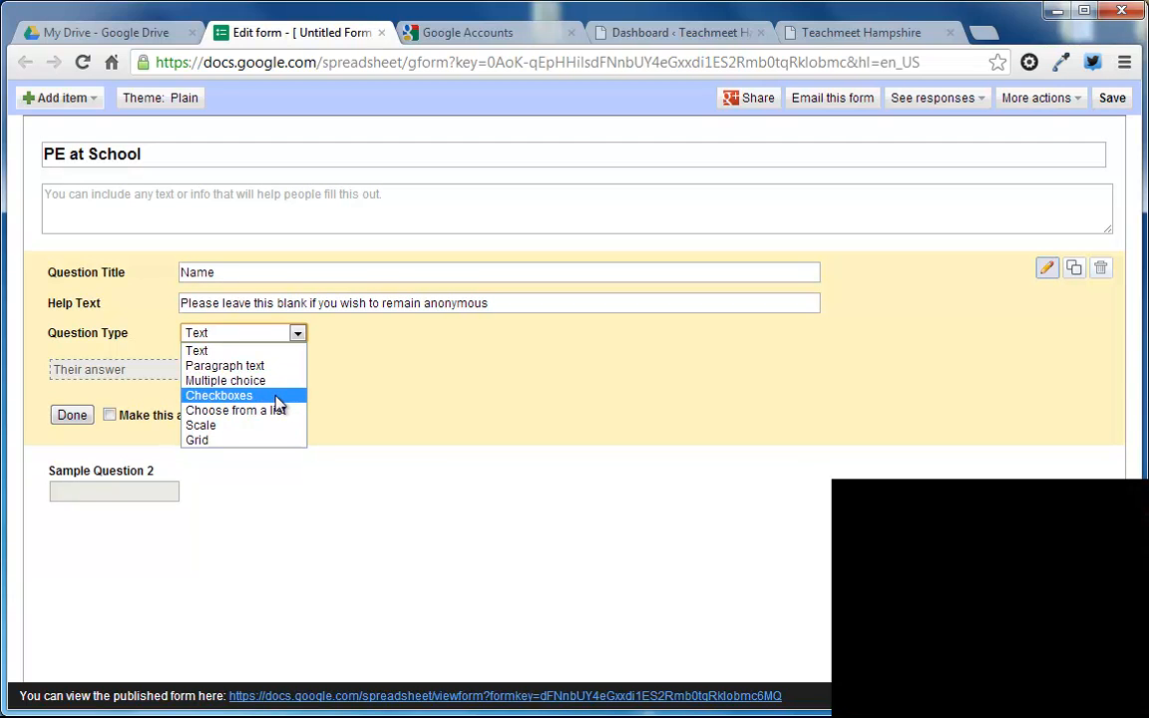
pyautogui.click(298, 335)
pyautogui.click(297, 337)
pyautogui.click(297, 336)
pyautogui.click(297, 337)
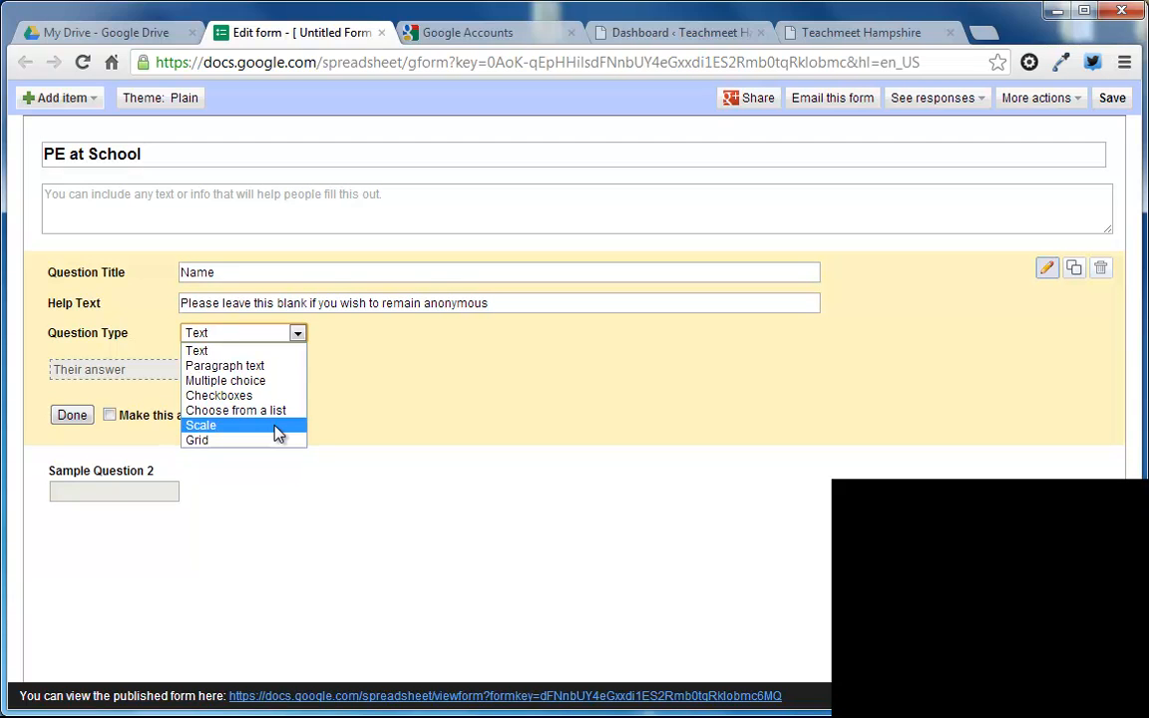
pyautogui.click(359, 359)
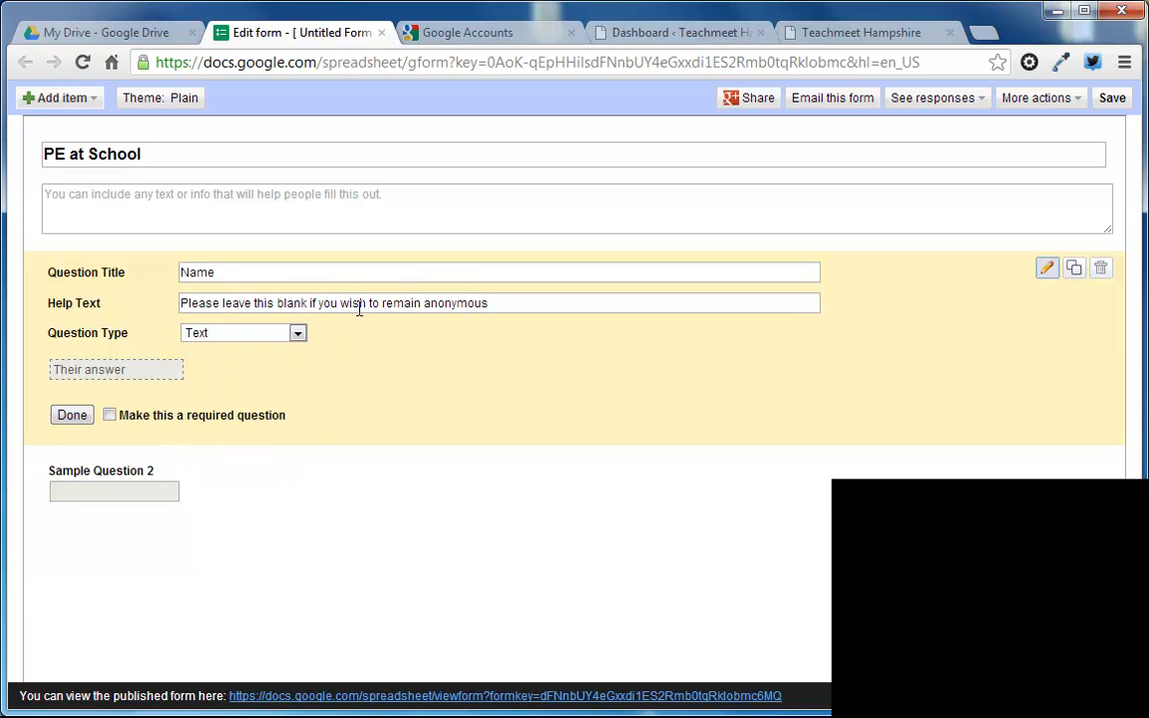
pyautogui.click(73, 416)
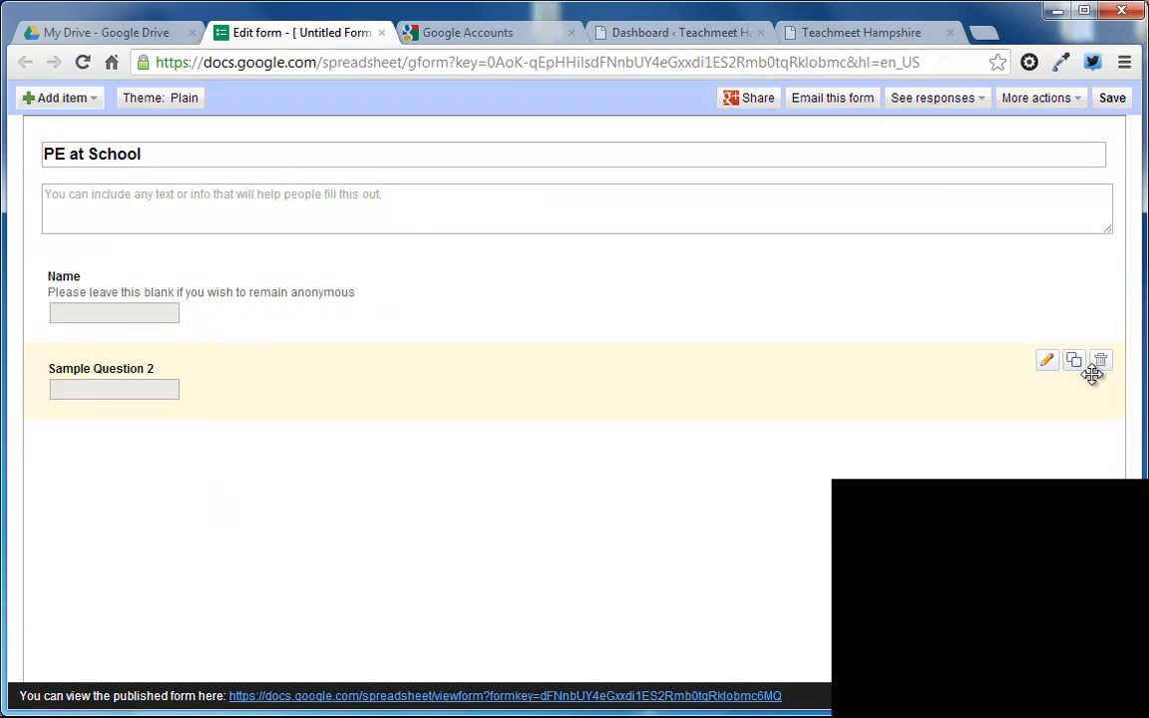
# Step: Edit the second sample question and retitle it "What is your favourite sport?"
pyautogui.click(1047, 362)
pyautogui.click(213, 365)
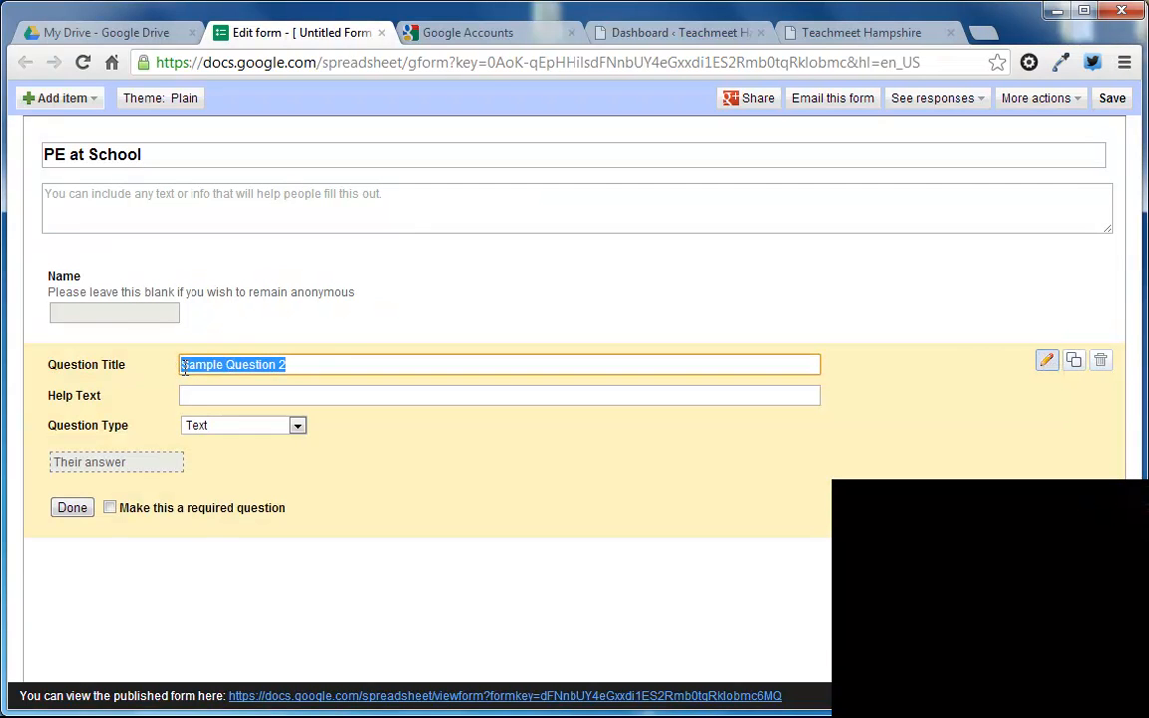
pyautogui.write('What is your')
pyautogui.write(' favourit esaport')
pyautogui.hotkey('ctrl', 'shift', 'Left')
pyautogui.press('BackSpace')
pyautogui.press('BackSpace')
pyautogui.write('e sport?')
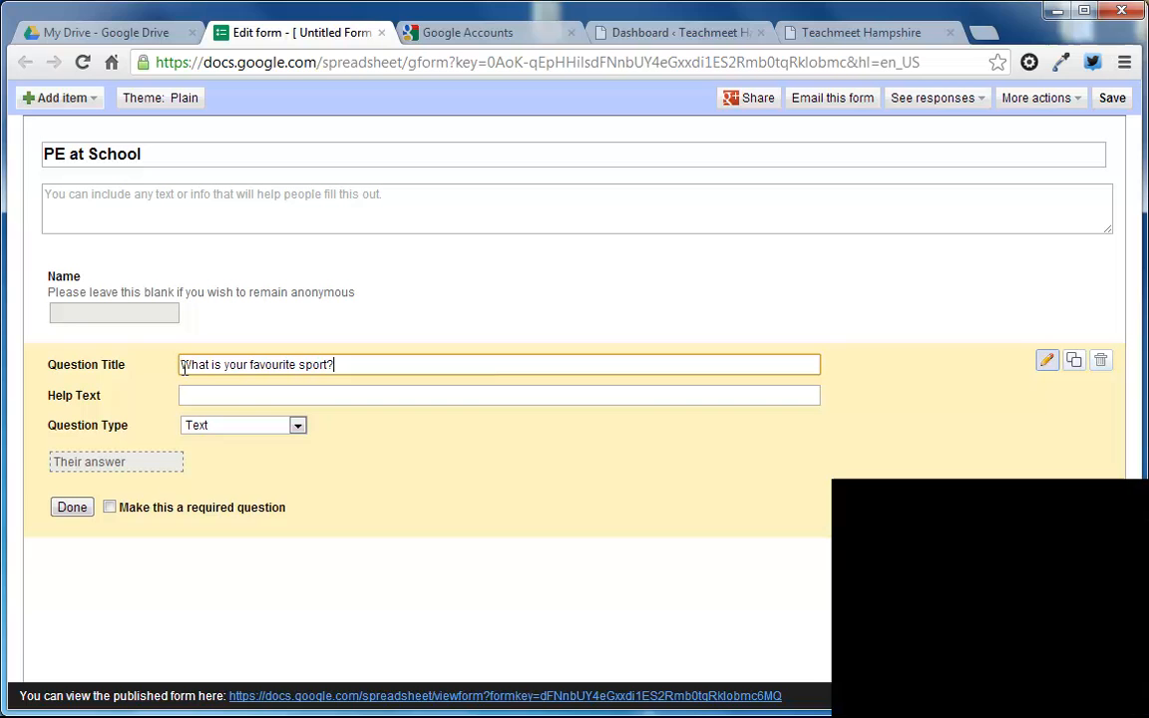
# Step: Make the favourite sport question a required Multiple choice question with the options tennis, cricket, football, golf and Other
pyautogui.click(214, 427)
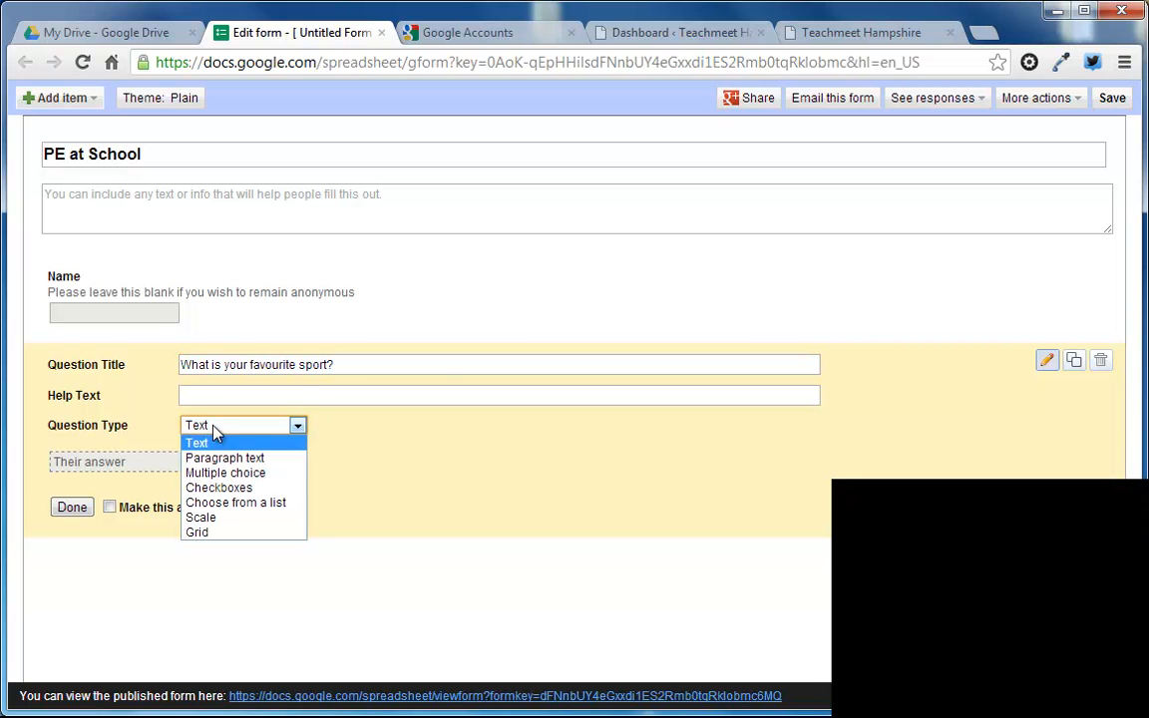
pyautogui.click(222, 475)
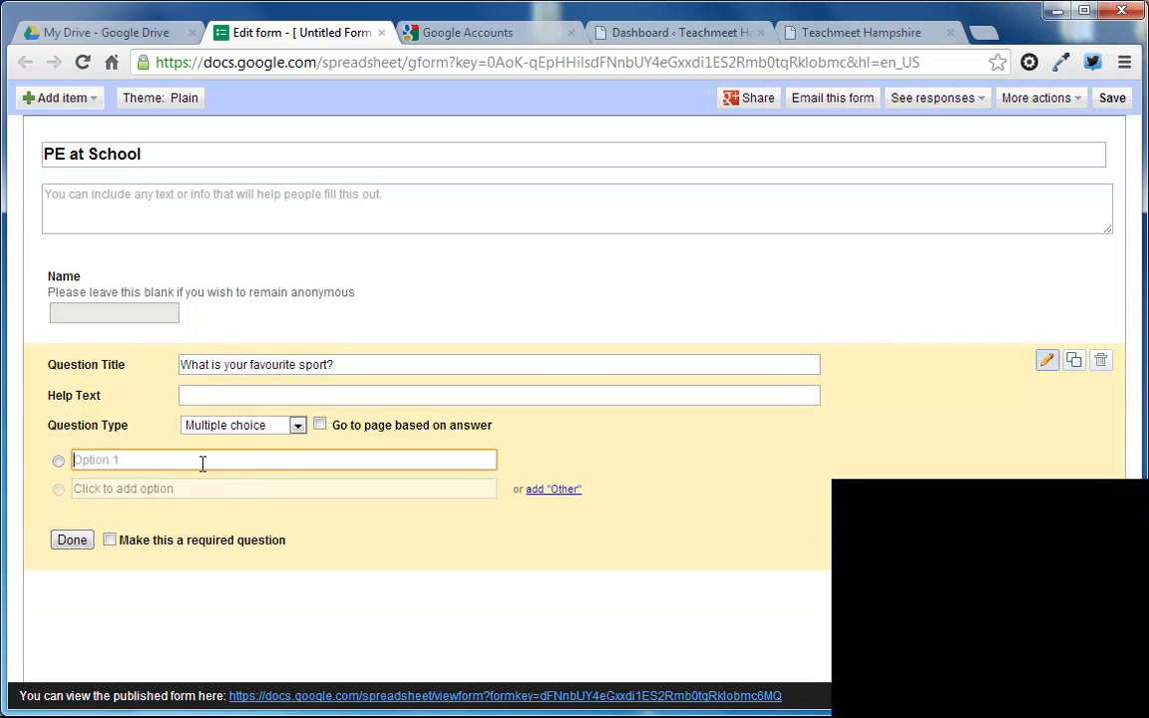
pyautogui.write('tennis')
pyautogui.press('Return')
pyautogui.write('cricket')
pyautogui.press('Return')
pyautogui.write('football')
pyautogui.press('Return')
pyautogui.write('golf')
pyautogui.click(560, 579)
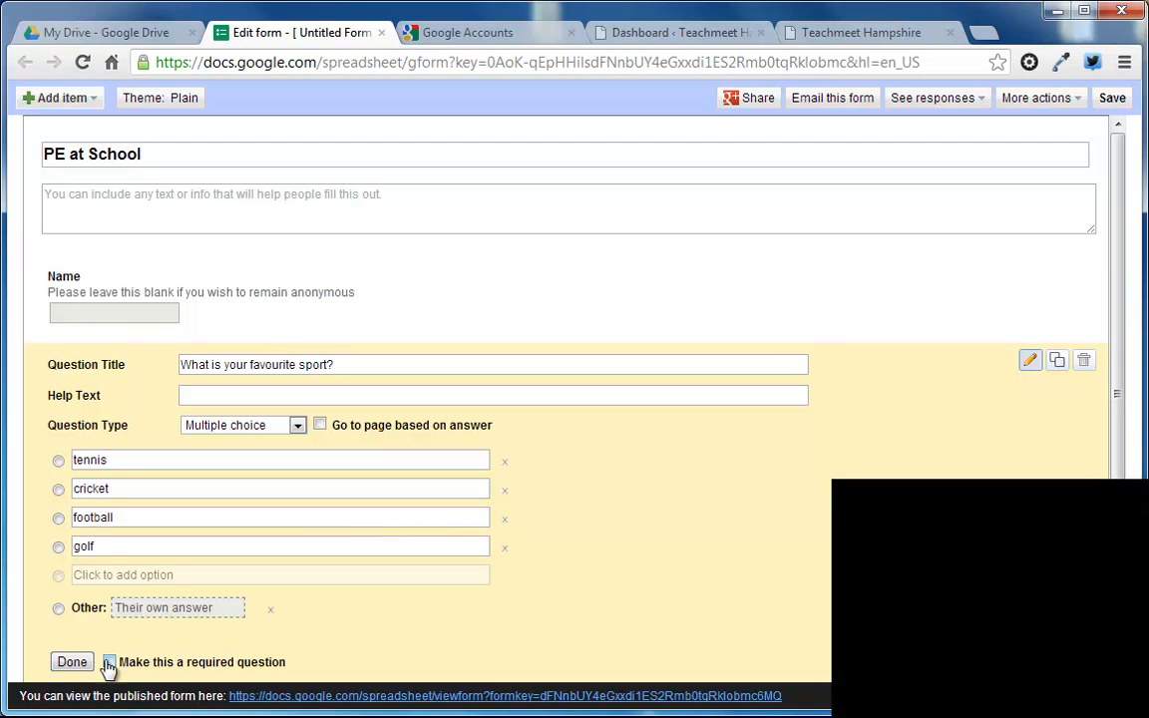
pyautogui.click(64, 662)
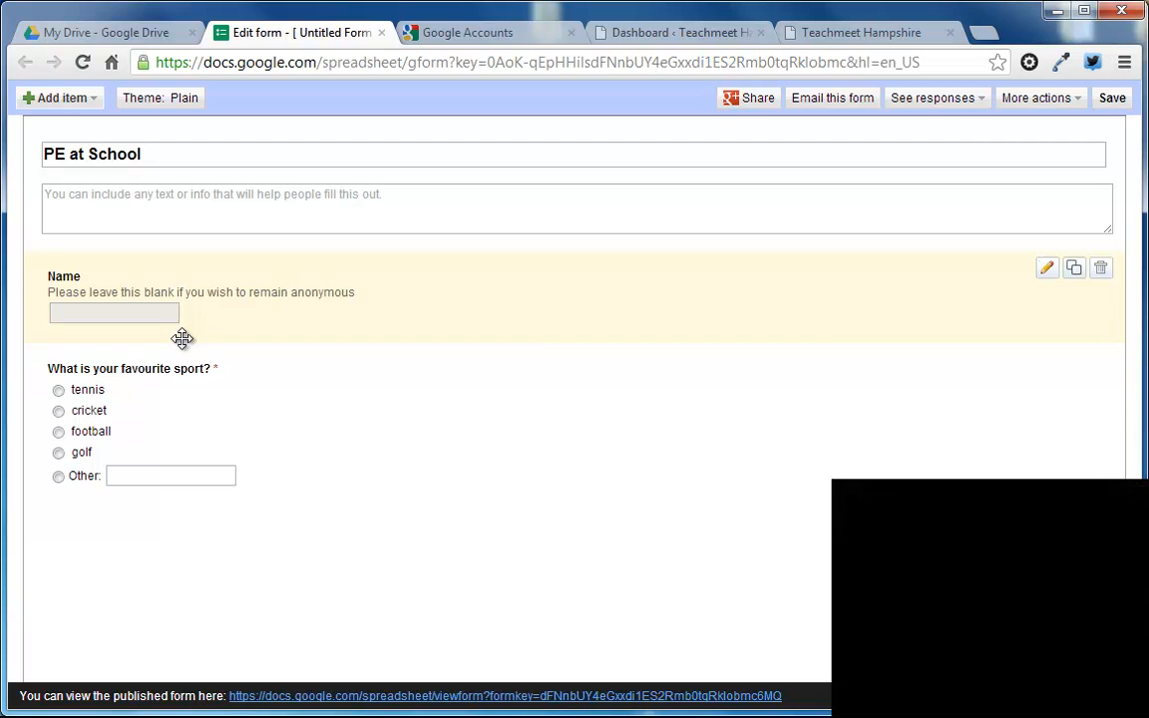
# Step: Add a Checkboxes question titled "Which of these sports have you played in PE lessons?"
pyautogui.click(89, 104)
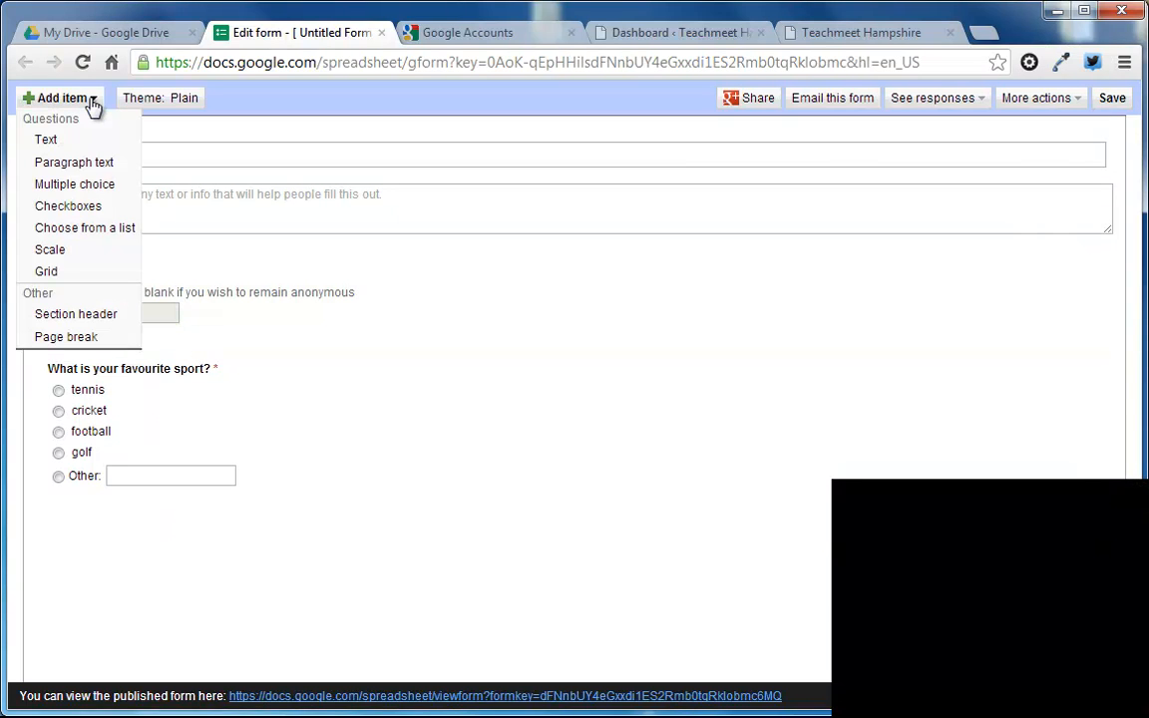
pyautogui.click(99, 207)
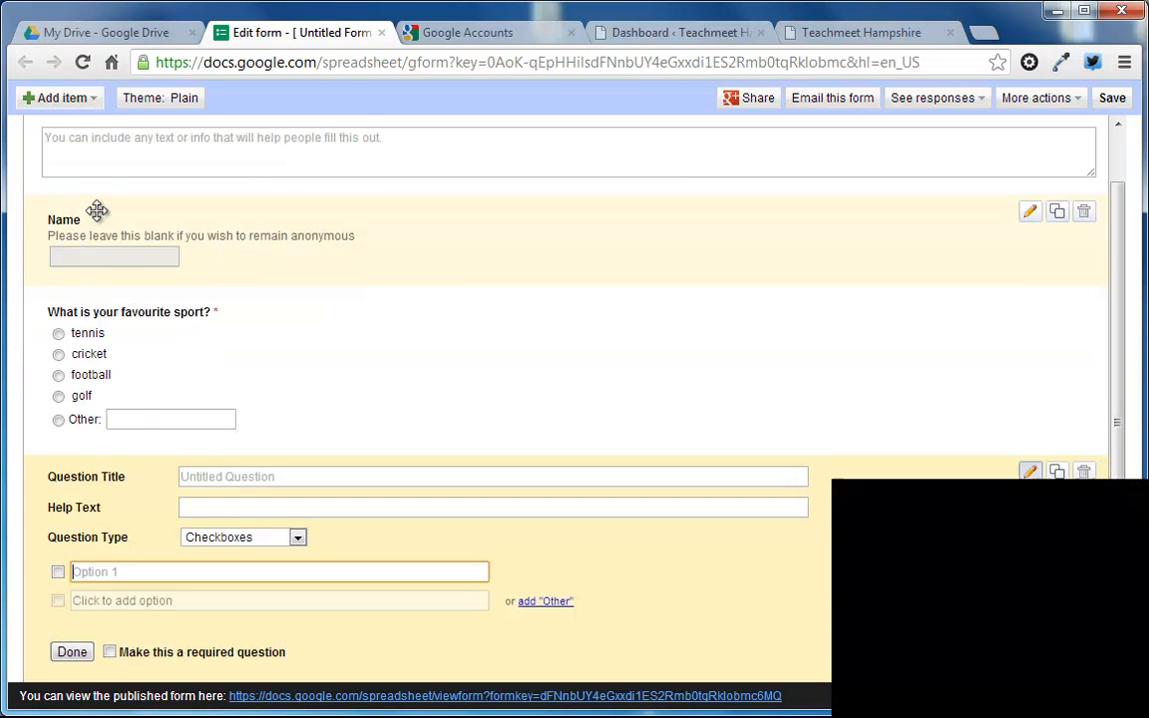
pyautogui.click(231, 475)
pyautogui.write('Which of these sports have you played in PE lessons?')
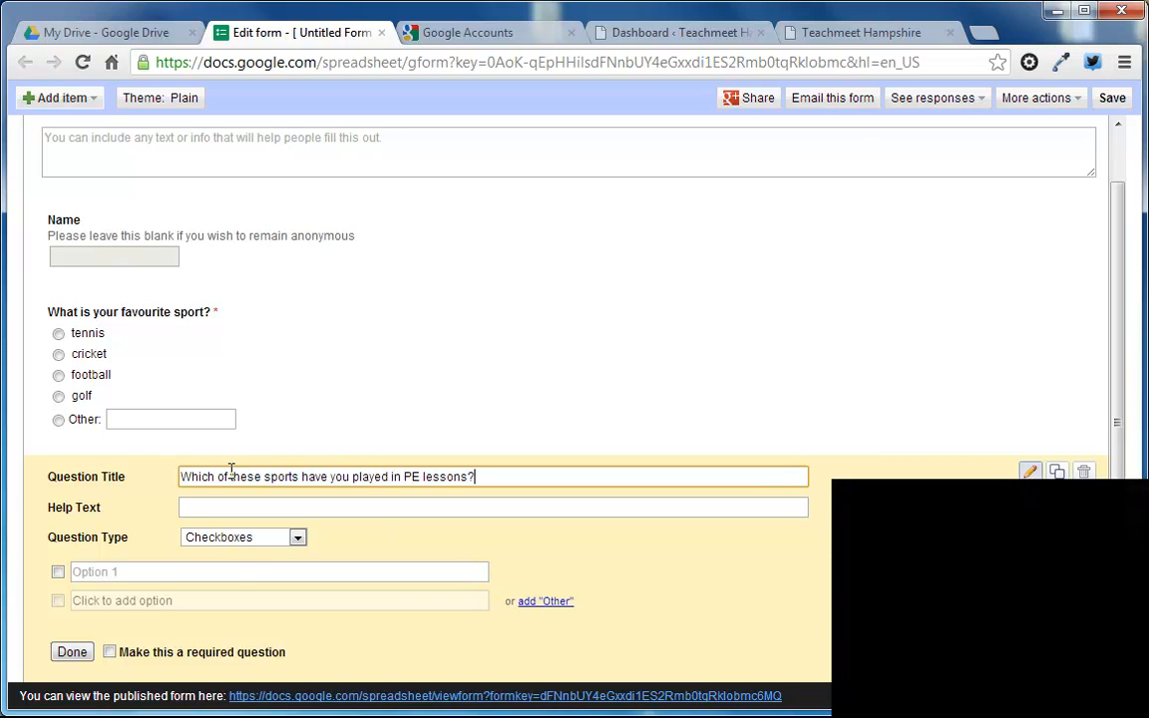
# Step: Give the checkbox question the options hockey, tennis, cricket and tag rugby
pyautogui.click(235, 569)
pyautogui.write('hokcye')
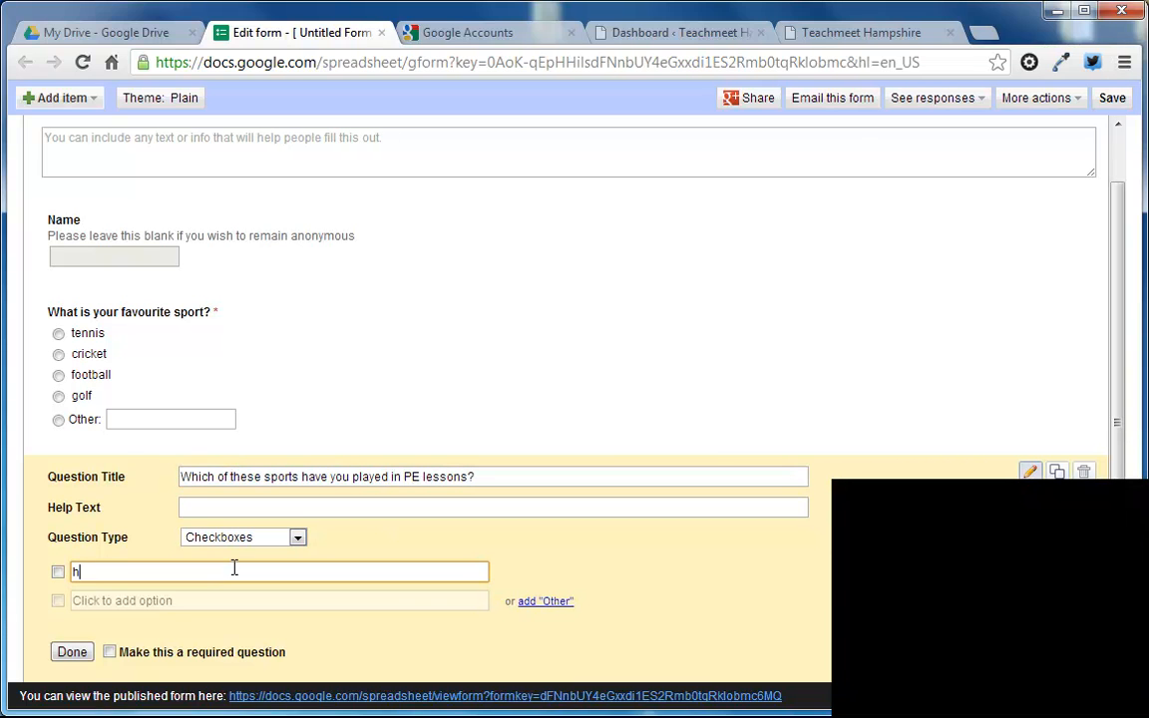
pyautogui.press('Return')
pyautogui.click(234, 569)
pyautogui.doubleClick(235, 570)
pyautogui.write('hockey')
pyautogui.press('Return')
pyautogui.write('tennis')
pyautogui.press('Return')
pyautogui.write('cricket')
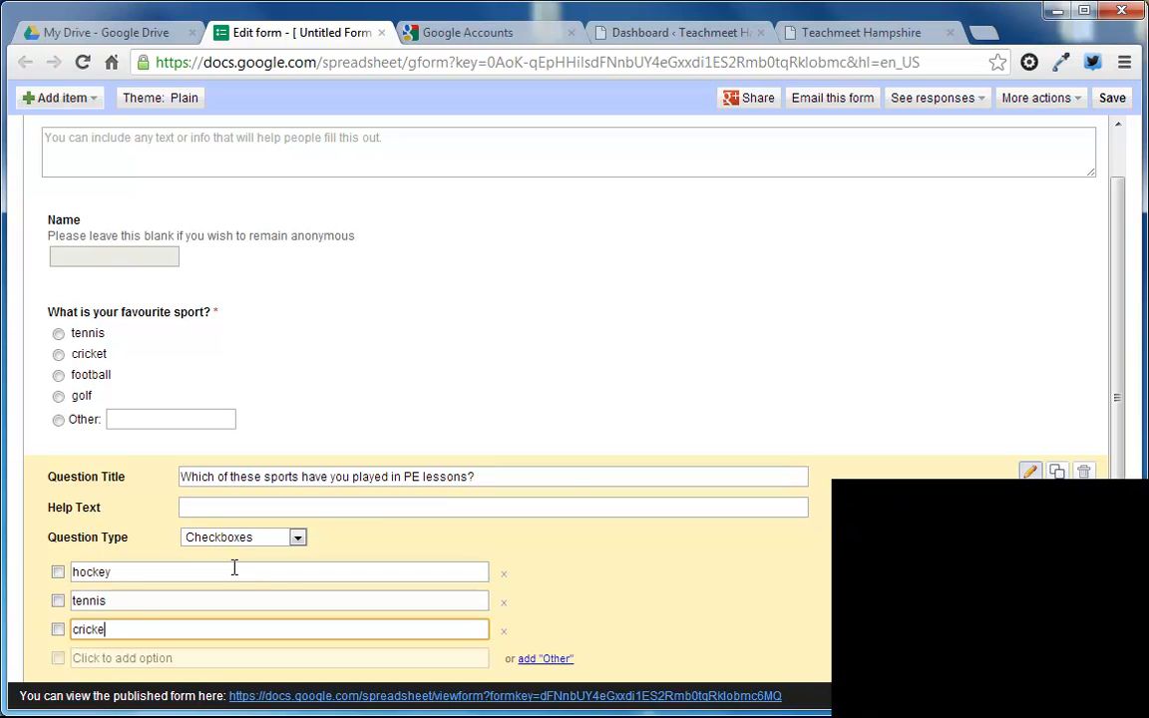
pyautogui.press('Return')
pyautogui.write('tag rugby')
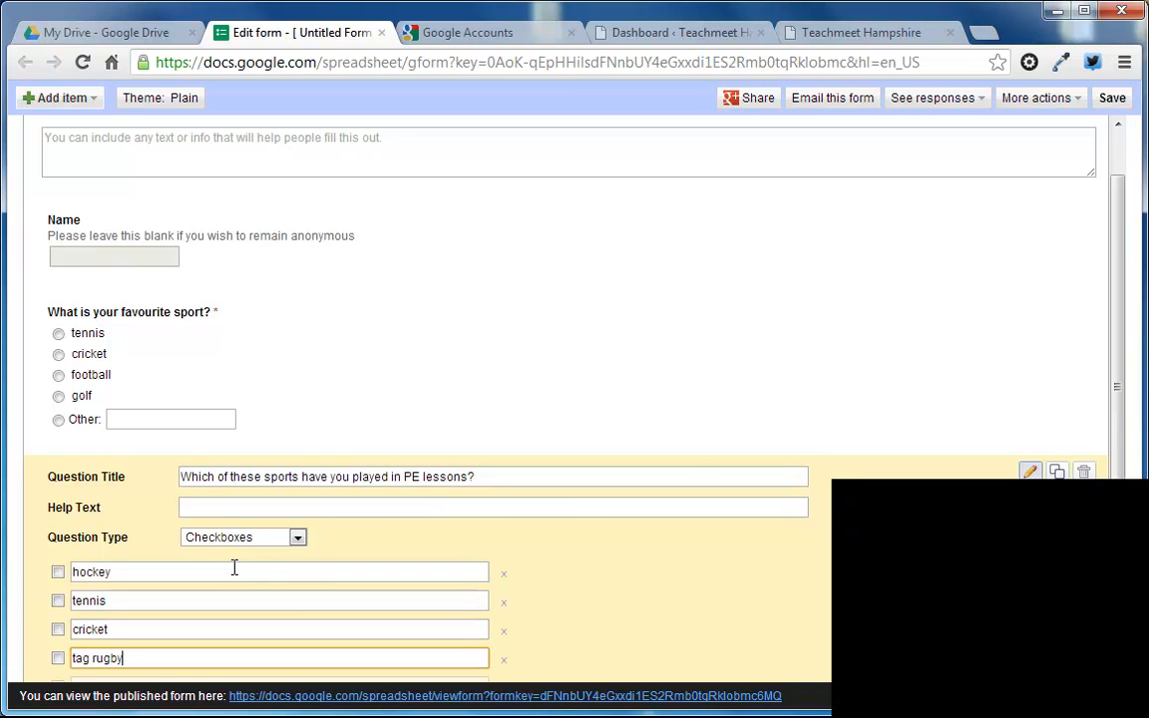
pyautogui.scroll(-1, 249, 563)
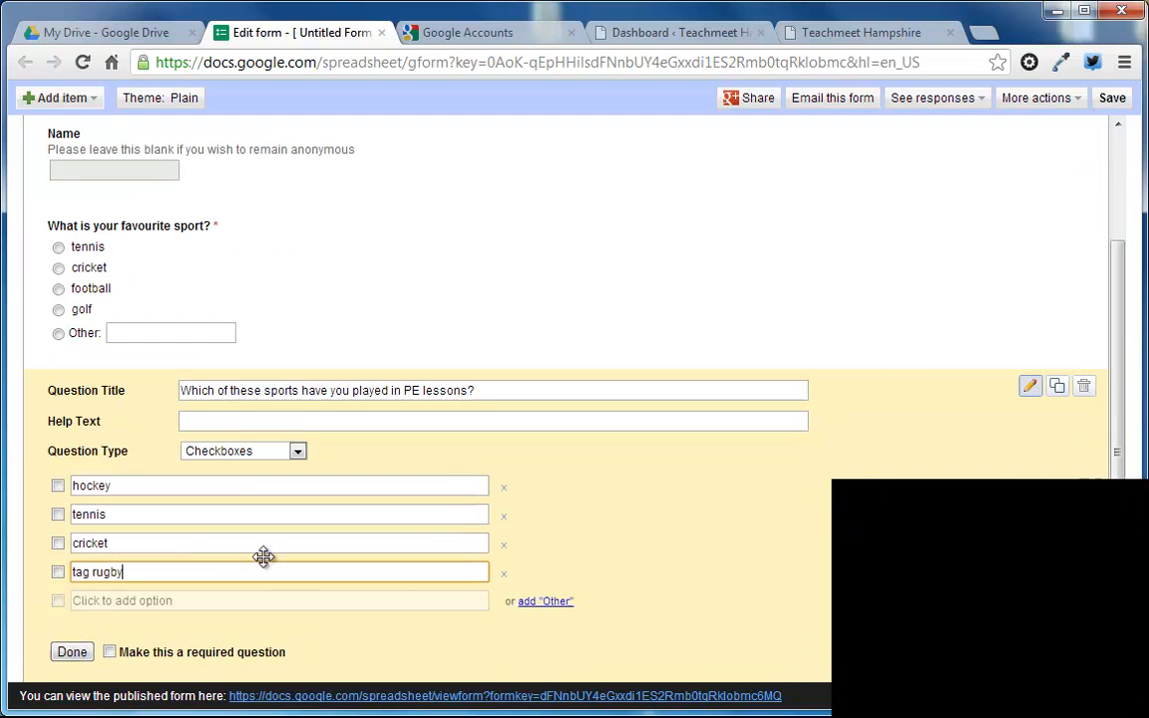
# Step: Compare ticking both hockey and tennis in the checkbox question with picking only football in the favourite sport question
pyautogui.click(58, 514)
pyautogui.click(58, 486)
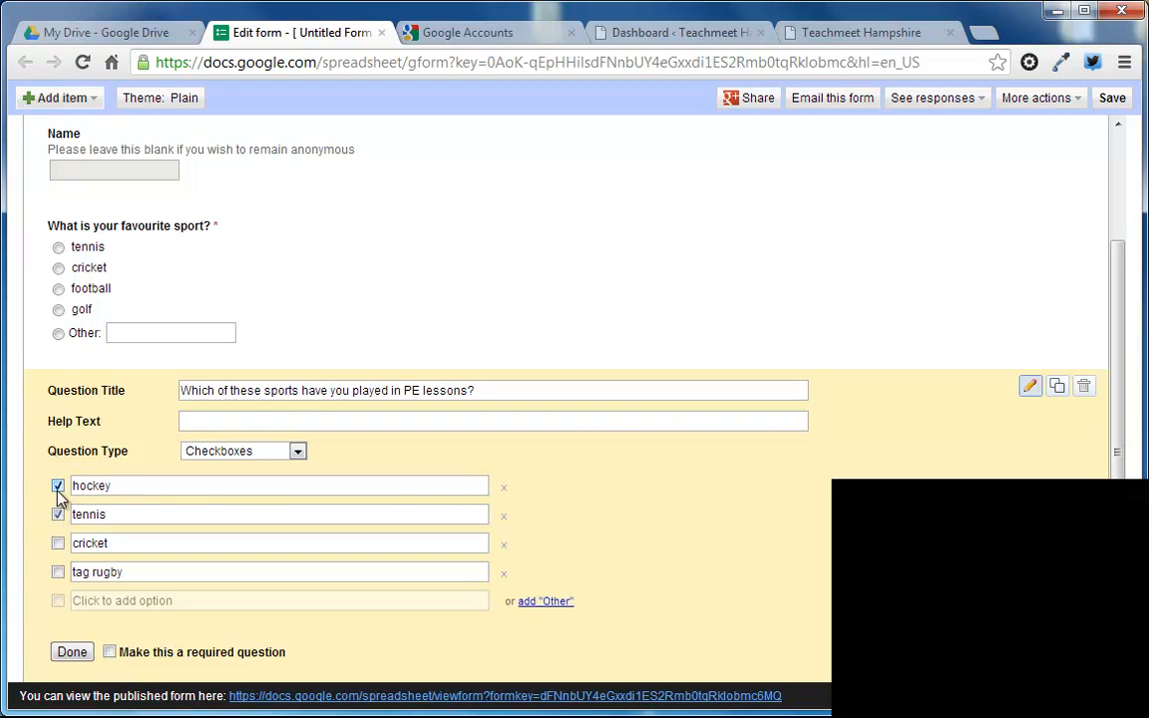
pyautogui.click(60, 290)
pyautogui.click(59, 267)
pyautogui.click(58, 290)
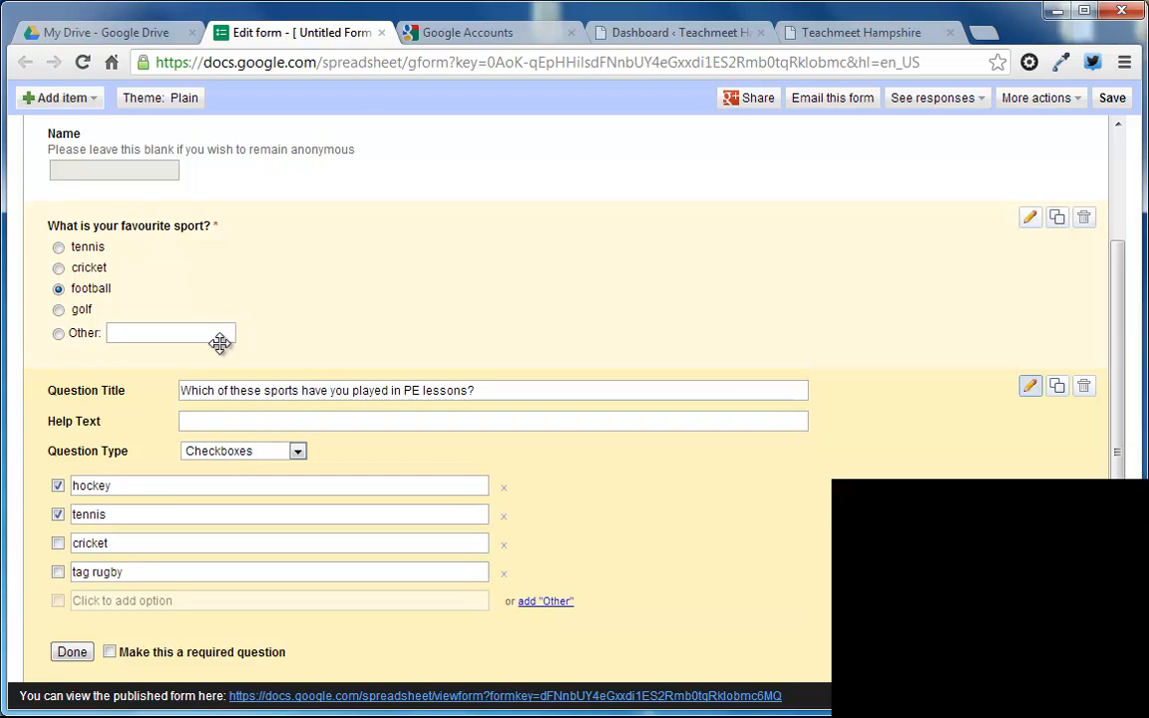
# Step: Clear the hockey and tennis checkboxes and finish editing the PE lessons question
pyautogui.click(58, 514)
pyautogui.click(58, 486)
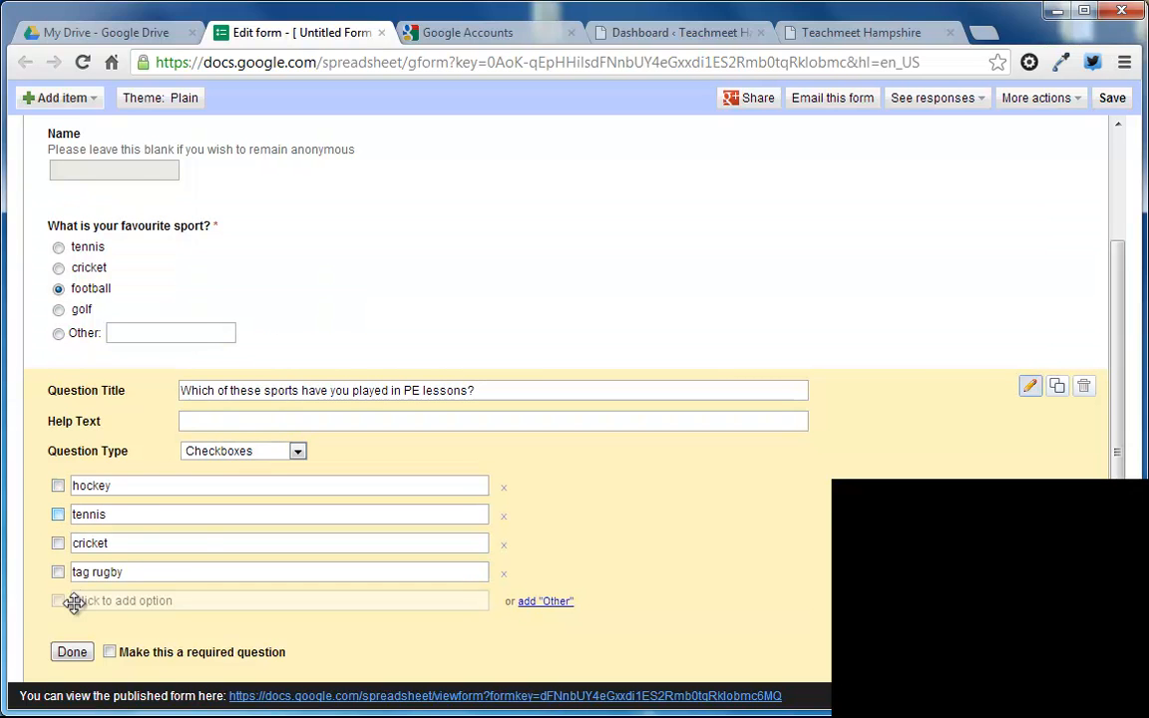
pyautogui.click(70, 652)
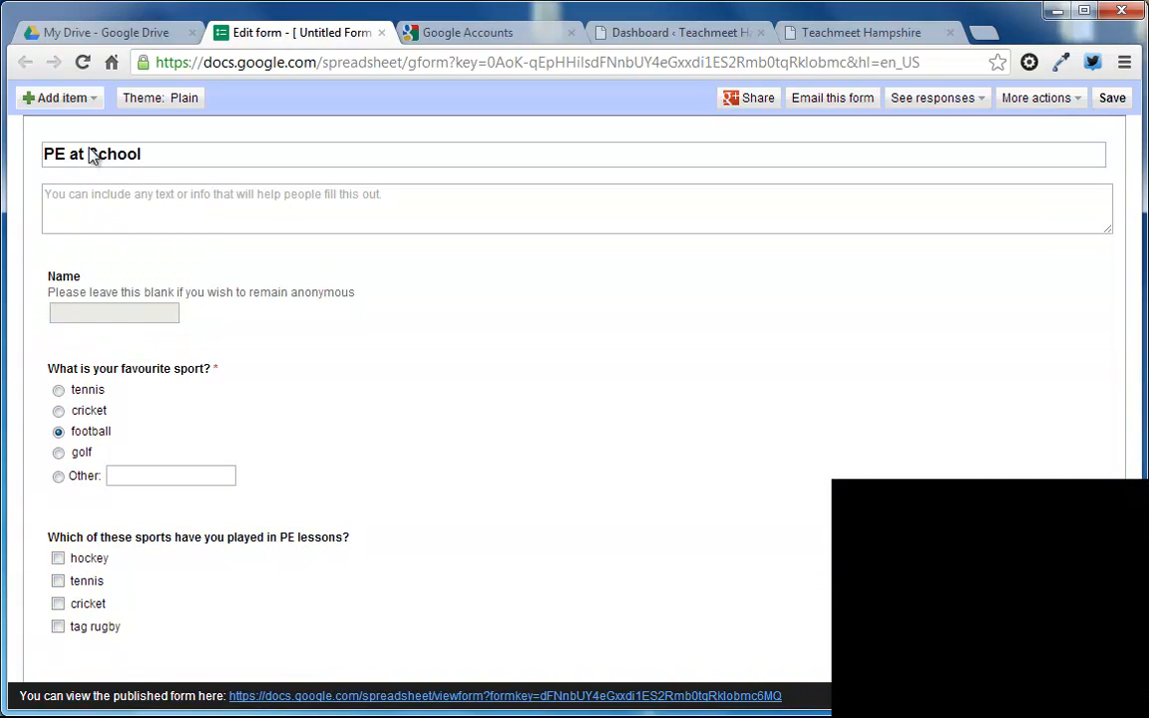
# Step: Add a Scale question titled "How much do you enjoy PE?"
pyautogui.click(82, 100)
pyautogui.click(87, 251)
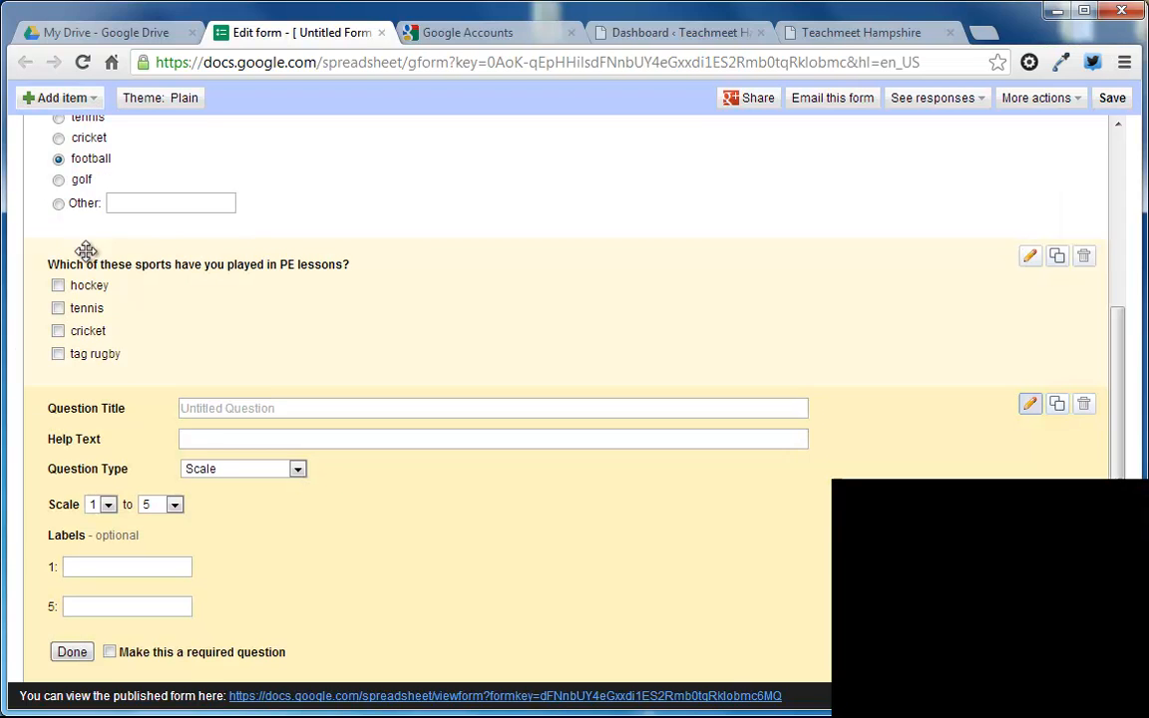
pyautogui.click(282, 418)
pyautogui.write('How ')
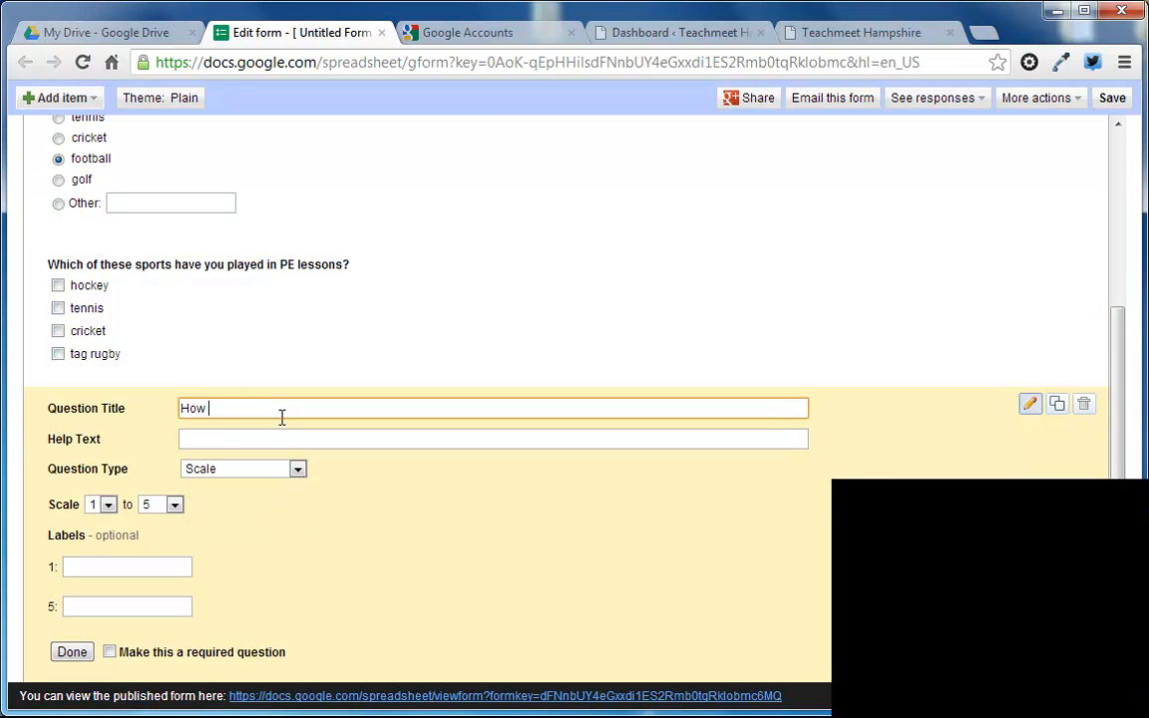
pyautogui.write('much do you enjoy PE?')
# Step: Label the scale's ends "I hate it" for 1 and "I love it" for 5, finish the question and try rating 4
pyautogui.click(169, 566)
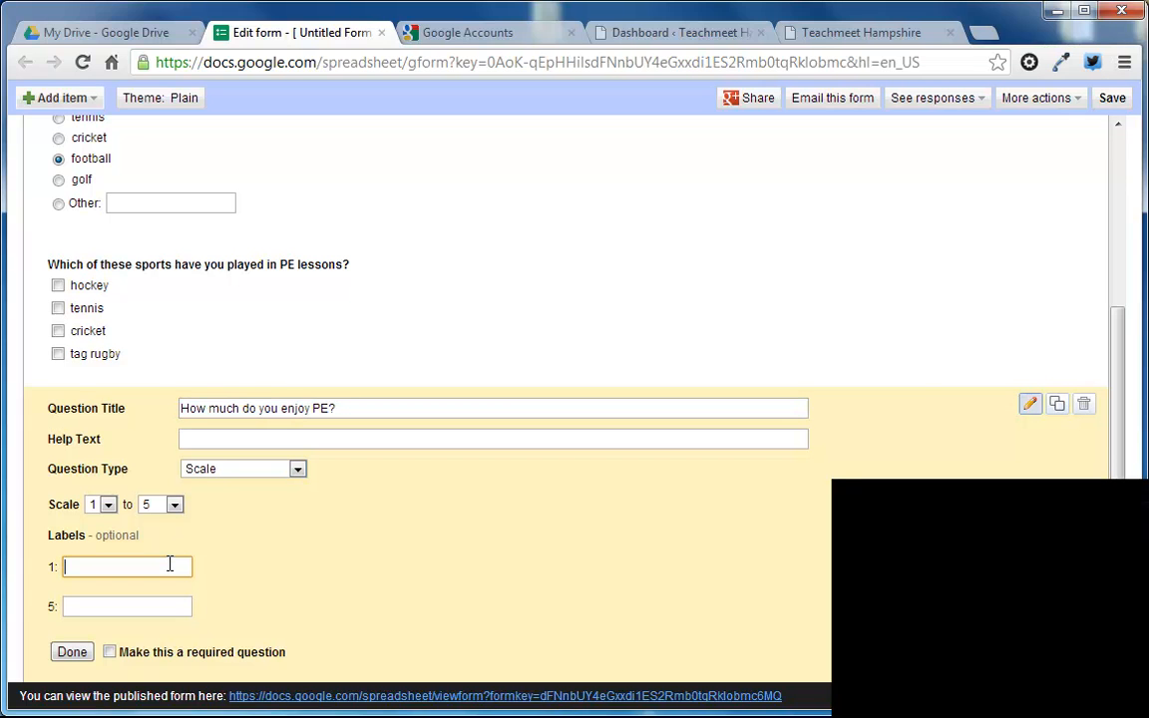
pyautogui.write('I hate it')
pyautogui.press('Tab')
pyautogui.write('I love')
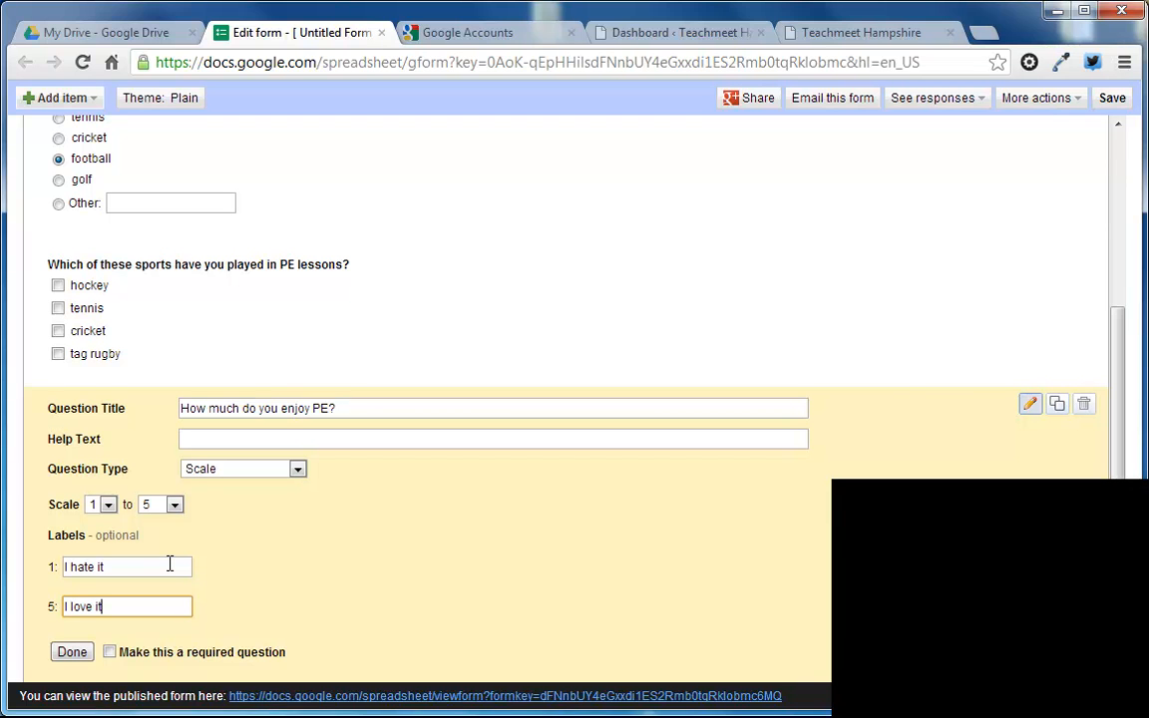
pyautogui.click(72, 652)
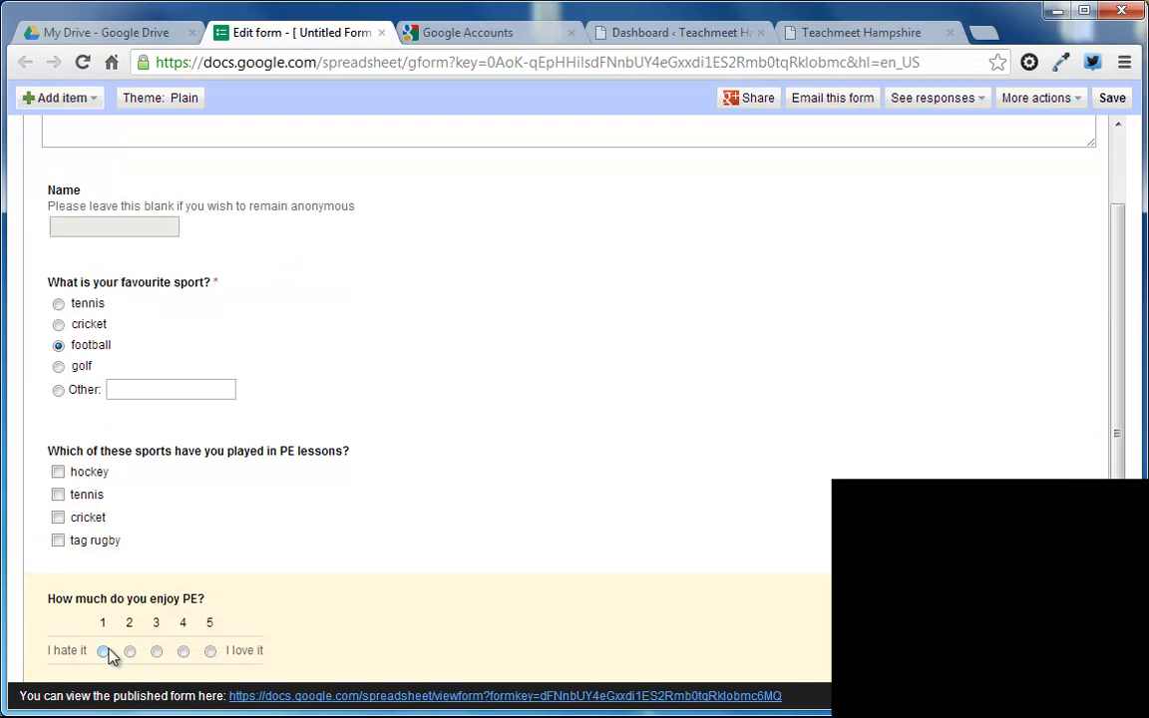
pyautogui.click(181, 652)
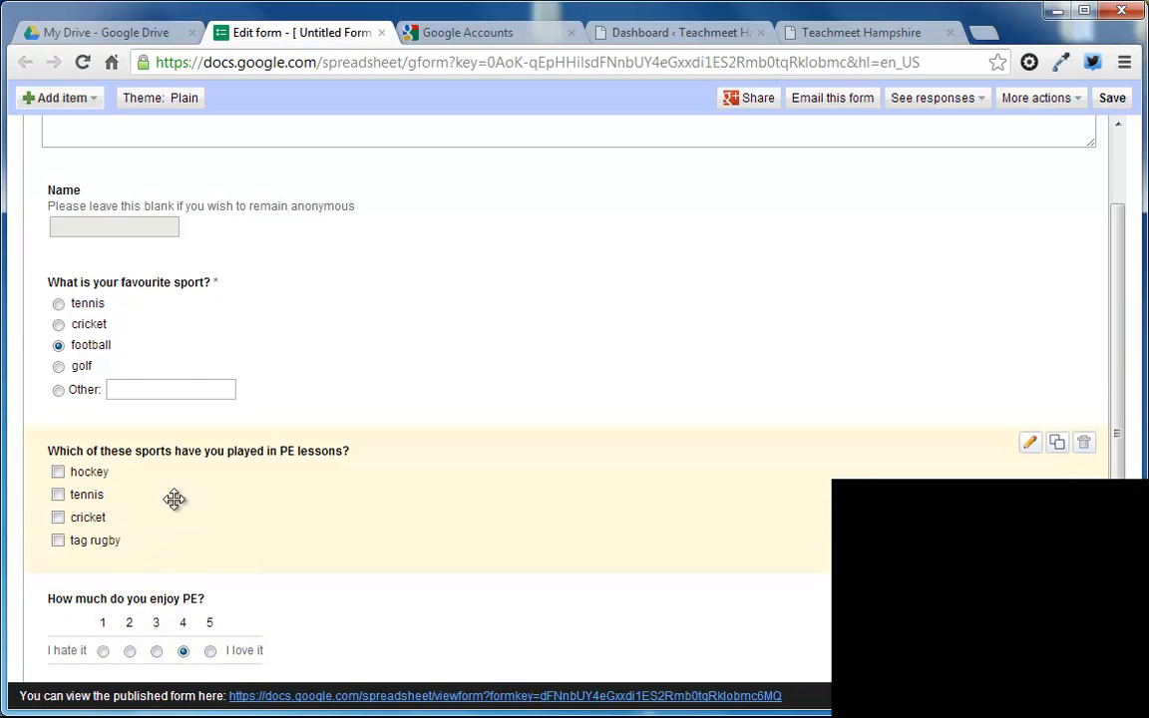
# Step: Add a Grid question titled "How much do you enjoy playing these sports?"
pyautogui.click(88, 99)
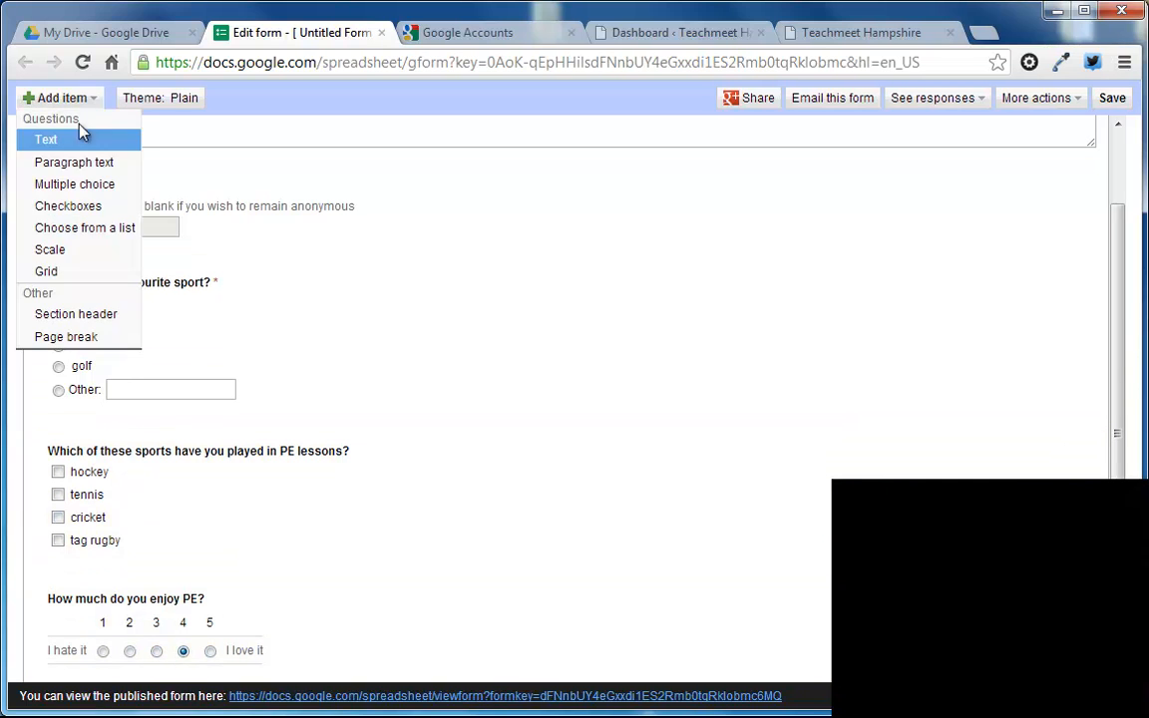
pyautogui.click(76, 270)
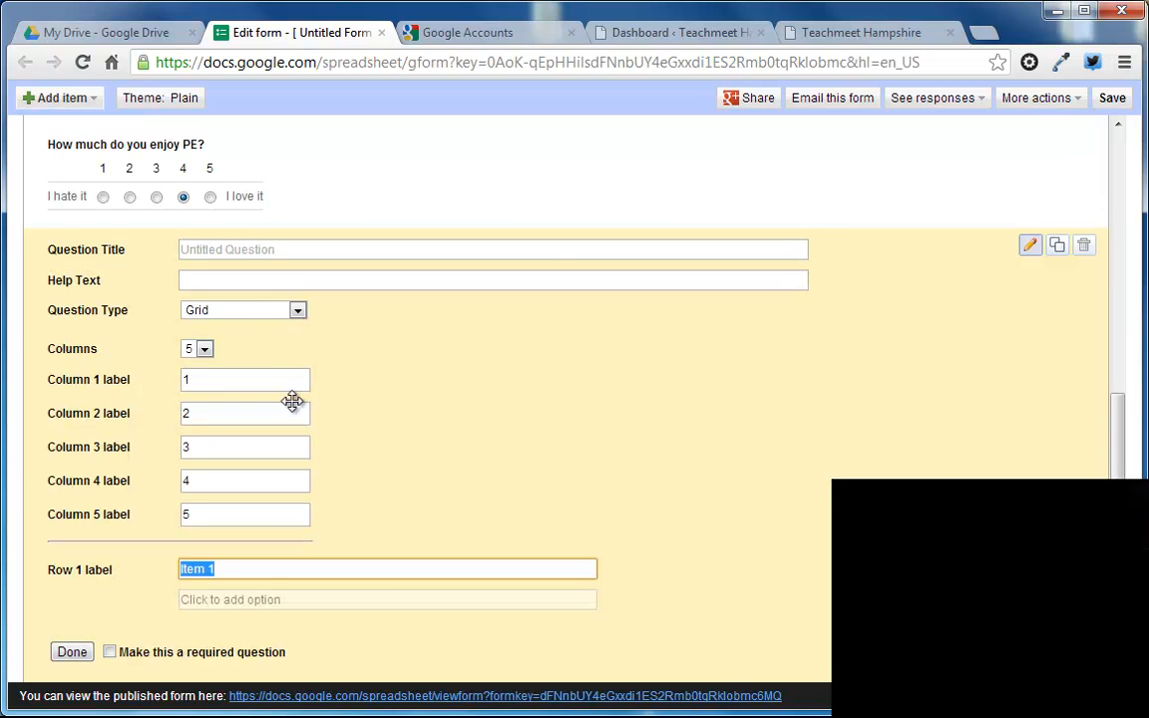
pyautogui.click(255, 247)
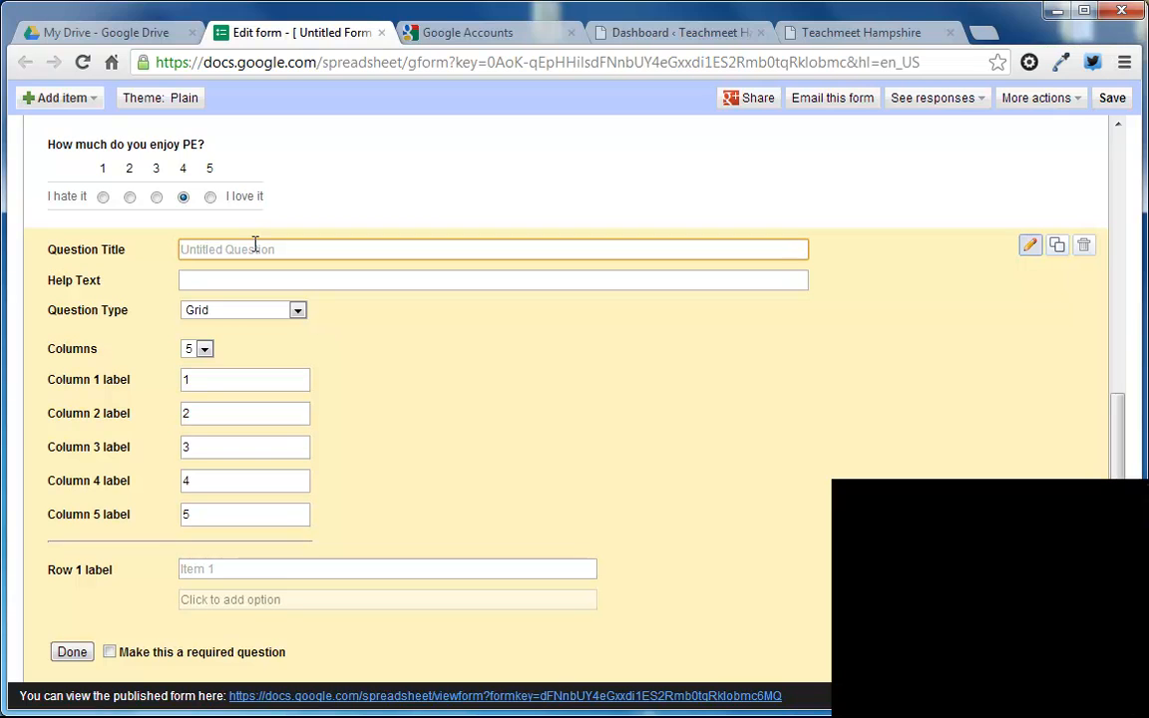
pyautogui.write('Wh')
pyautogui.press('BackSpace')
pyautogui.press('BackSpace')
pyautogui.write('Rate these spot')
pyautogui.tripleClick(254, 249)
pyautogui.write('How much do you enjoy playing these sports?')
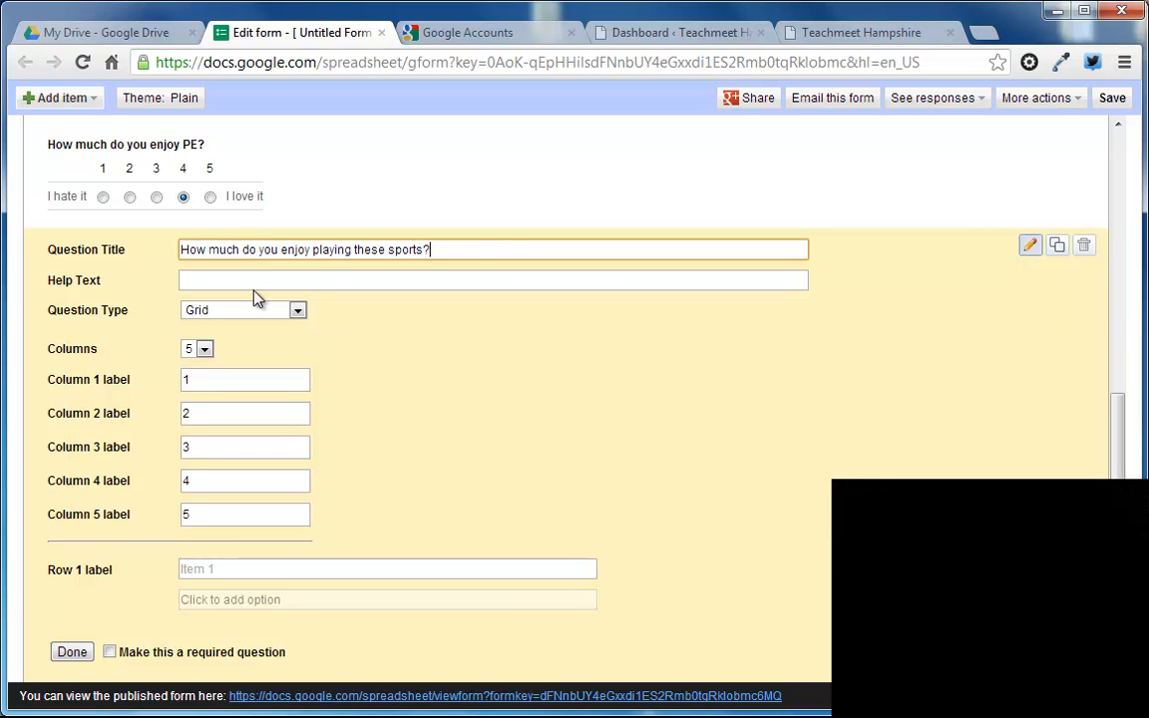
# Step: Label the grid's first three columns "I hate it", "I don't like it" and "It's ok"
pyautogui.click(244, 380)
pyautogui.write('I hatre')
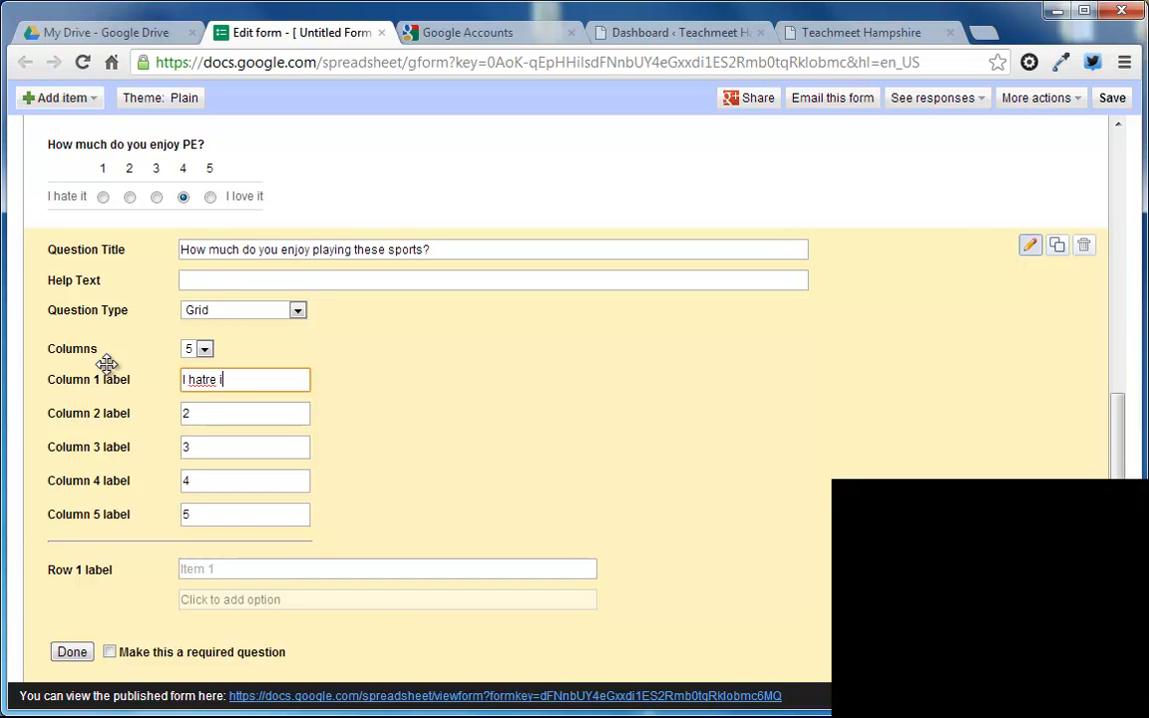
pyautogui.write('it')
pyautogui.press('Tab')
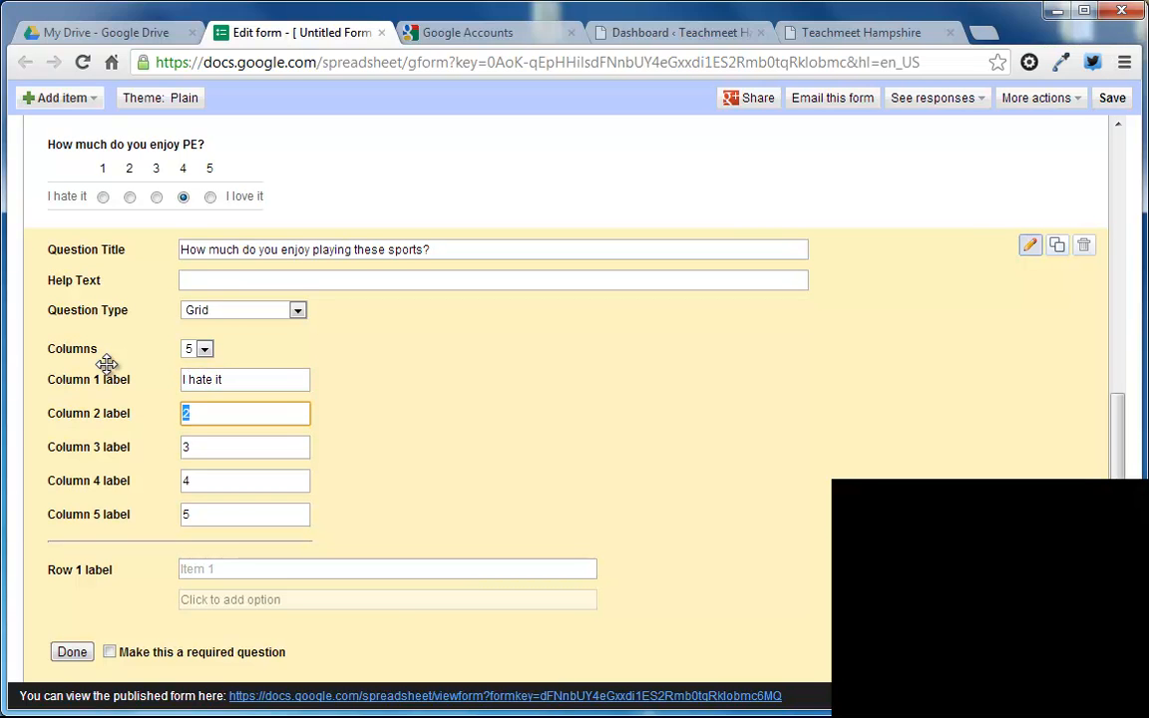
pyautogui.write("I don't like it")
pyautogui.press('Tab')
pyautogui.write("It's ok")
pyautogui.press('Tab')
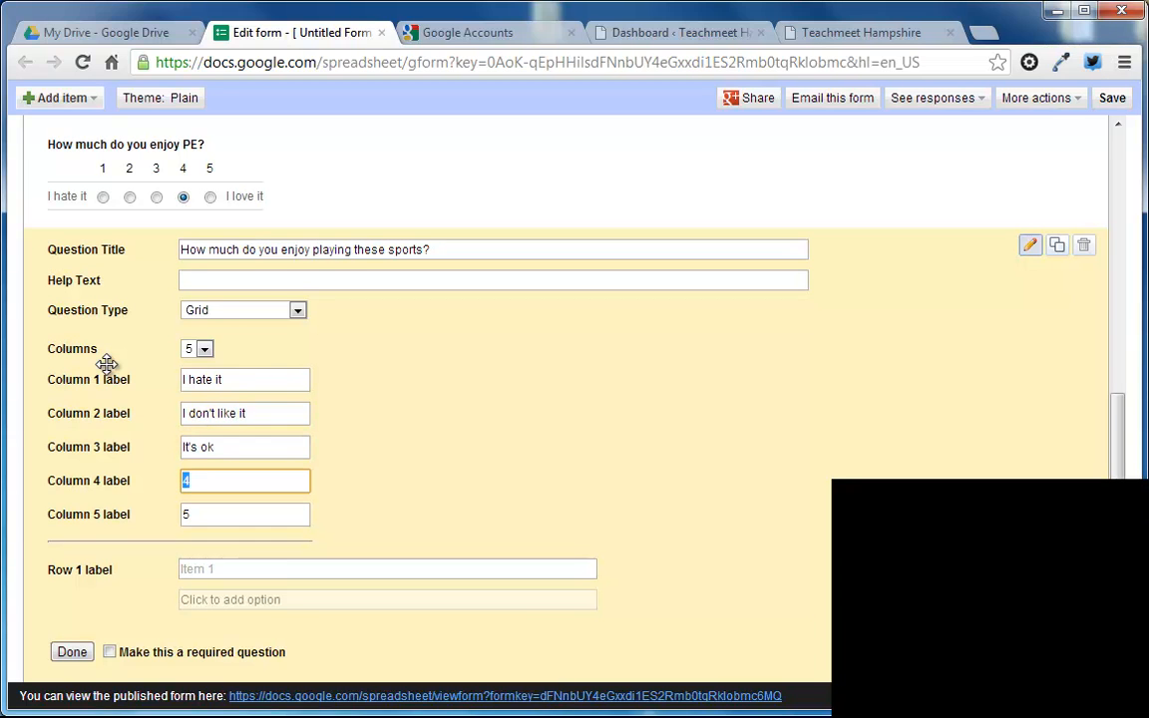
# Step: Label the grid's fourth column "I like it" and the fifth column "I love it"
pyautogui.write('I Like it')
pyautogui.press('Left')
pyautogui.press('Left')
pyautogui.press('Left')
pyautogui.press('Left')
pyautogui.press('Left')
pyautogui.press('Left')
pyautogui.press('Left')
pyautogui.write('l')
pyautogui.press('Tab')
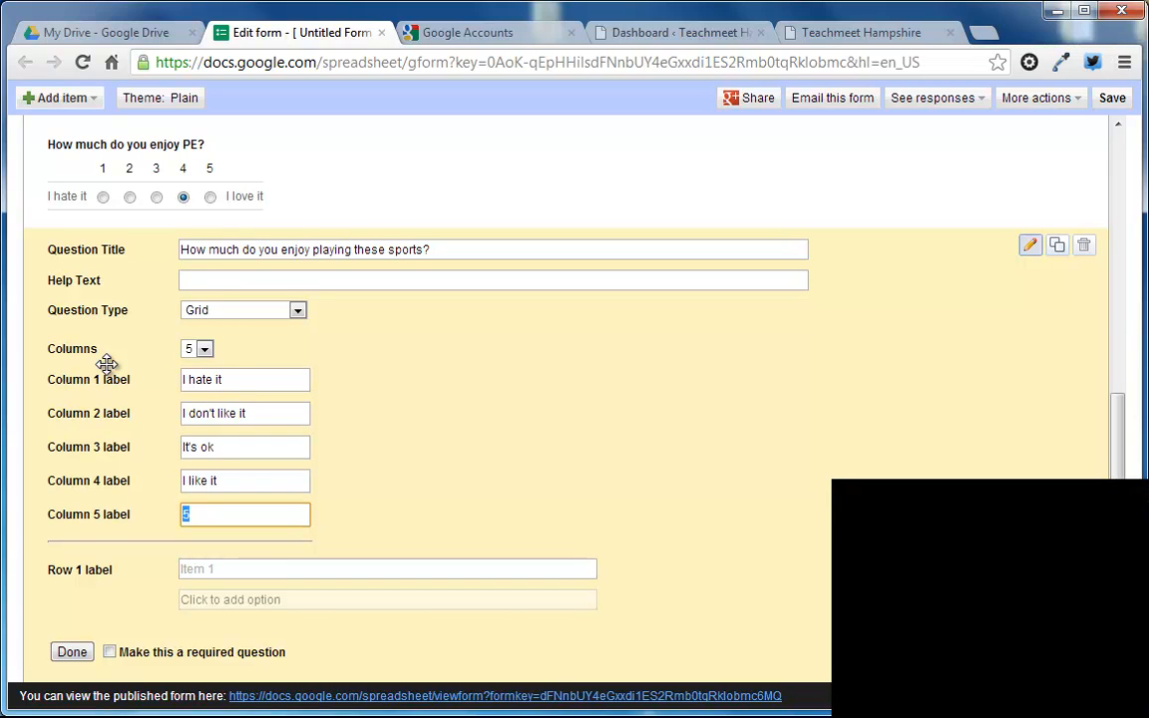
pyautogui.press('Tab')
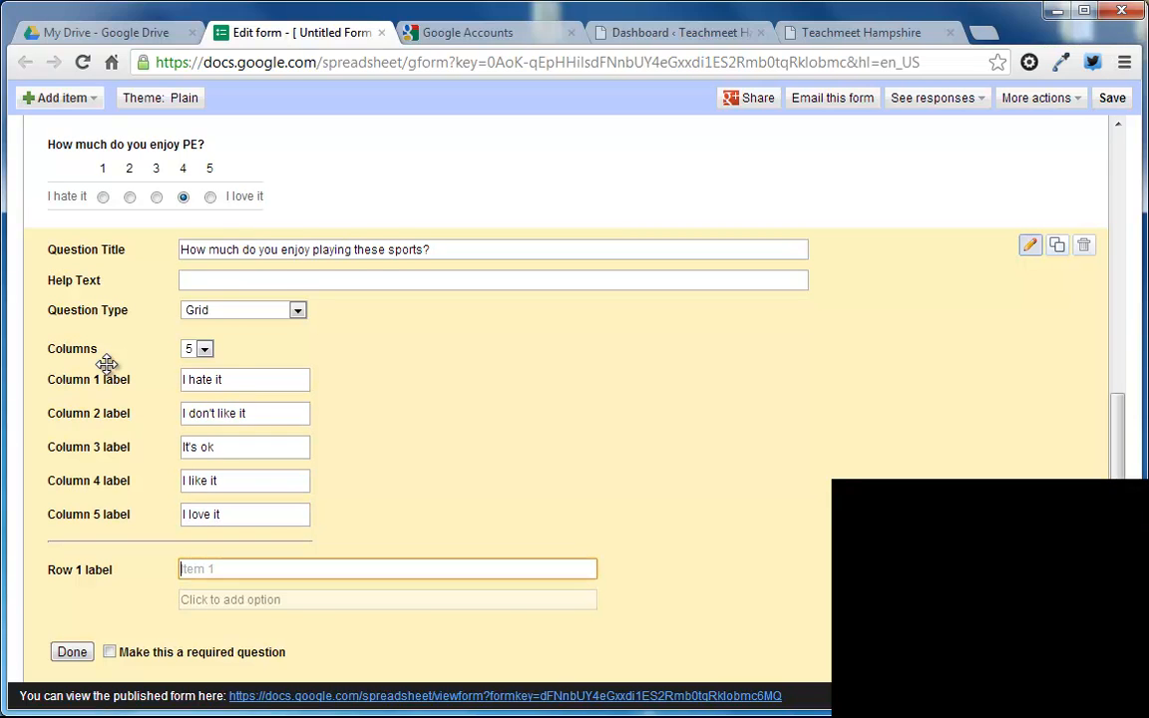
# Step: Label the grid's rows football, rugby, tennis and cricket, and finish editing the question
pyautogui.write('football')
pyautogui.press('Return')
pyautogui.write('rugby')
pyautogui.press('Return')
pyautogui.write('tenn')
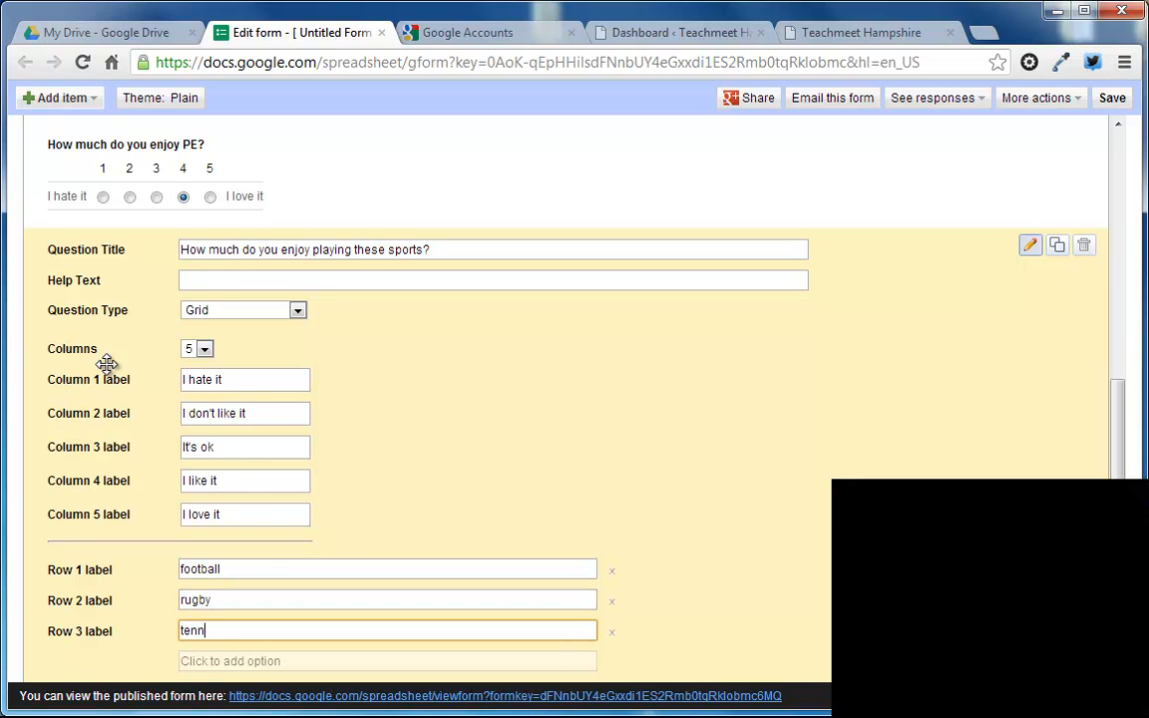
pyautogui.write('is')
pyautogui.press('Return')
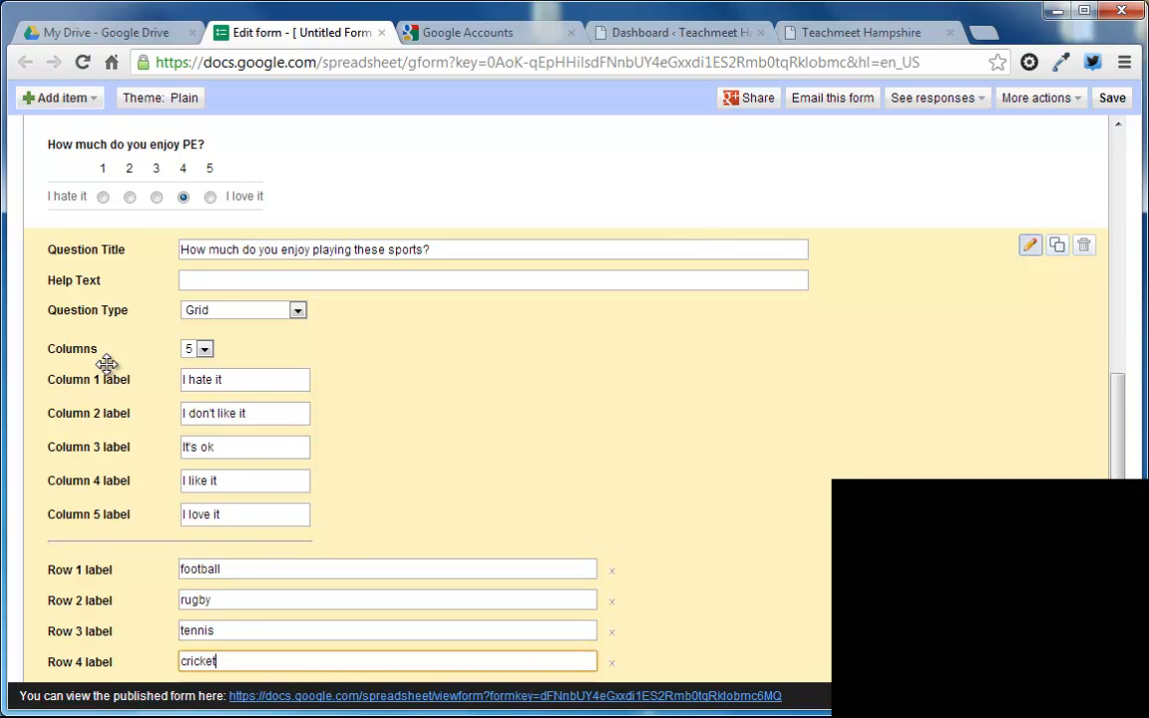
pyautogui.scroll(-2, 120, 368)
pyautogui.click(72, 650)
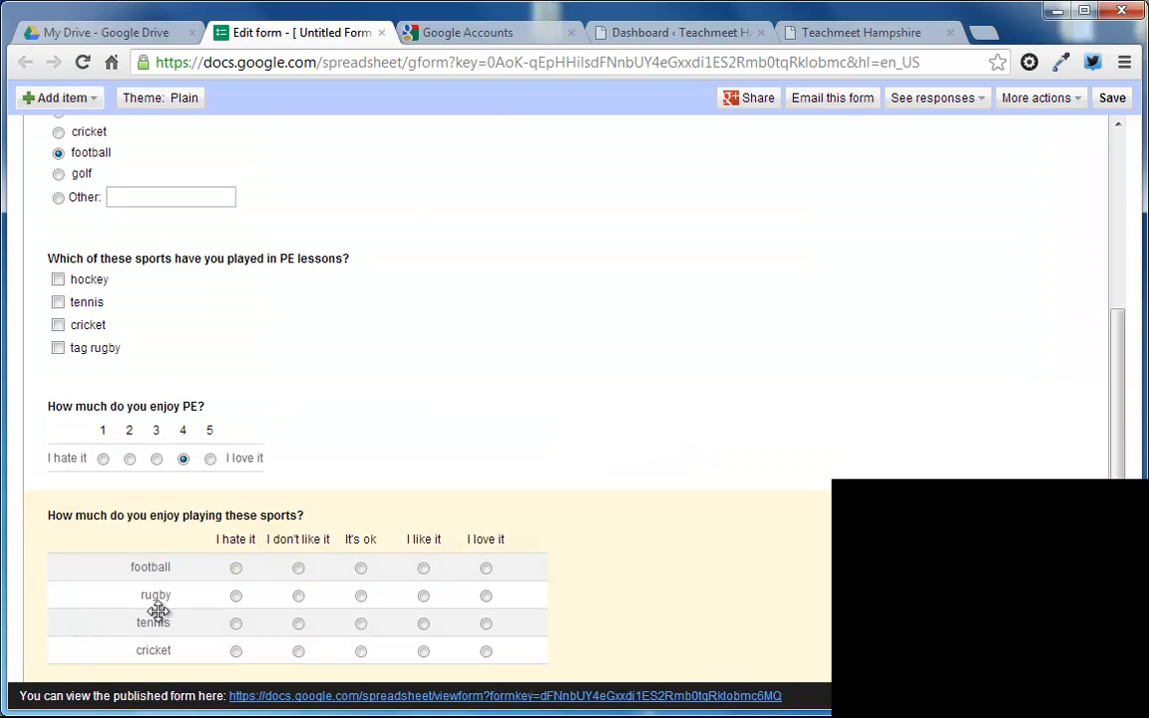
# Step: Fill the grid with sample ratings: football "I like it", rugby "I don't like it", tennis "It's ok" and cricket "I hate it"
pyautogui.click(423, 570)
pyautogui.click(298, 597)
pyautogui.click(236, 653)
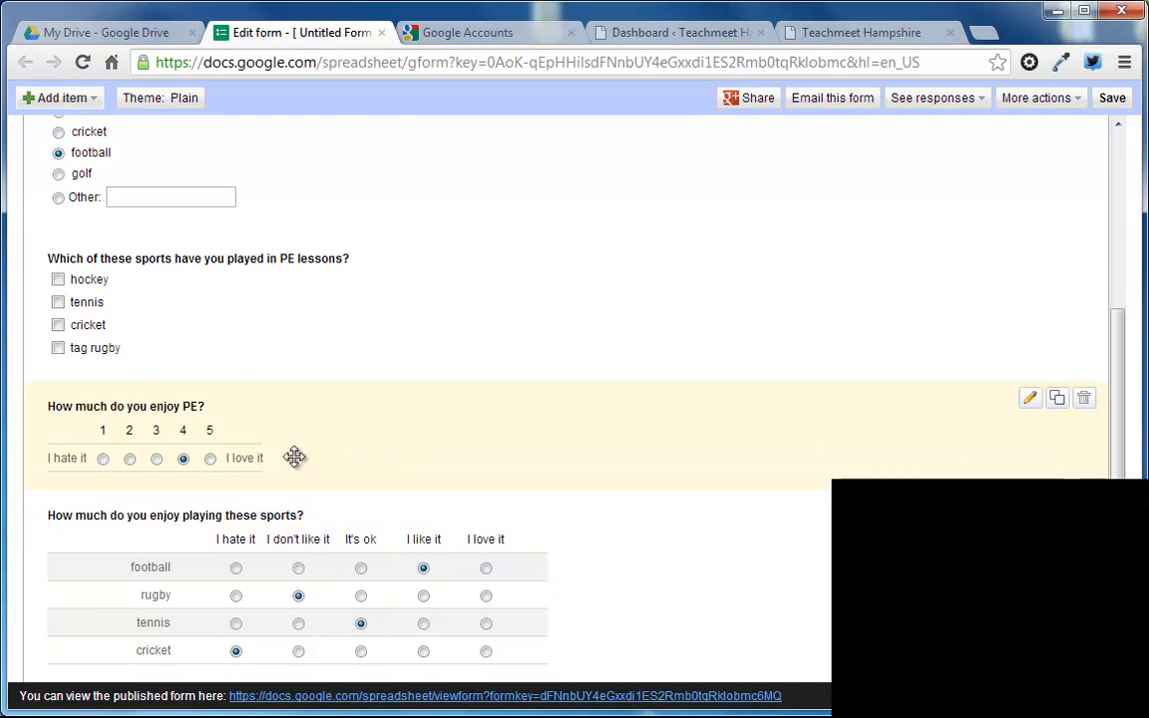
# Step: Move the "How much do you enjoy PE?" question directly above the checkbox question about sports played in PE lessons
pyautogui.moveTo(323, 415); pyautogui.dragTo(388, 314)
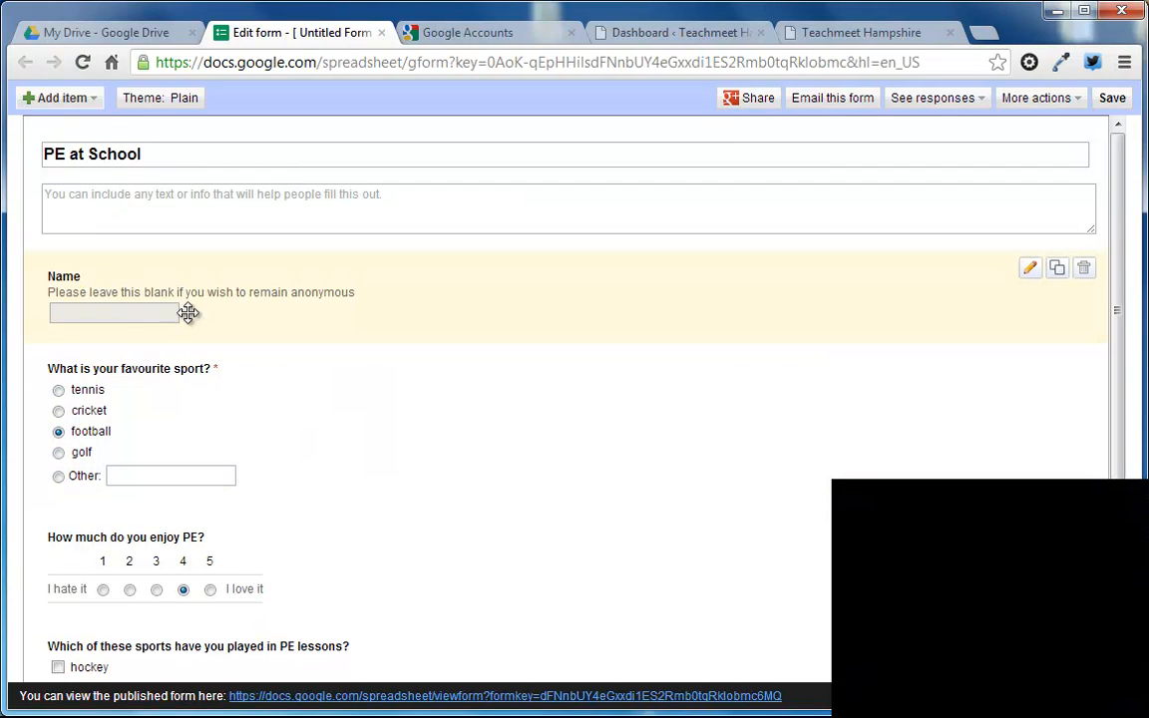
# Step: Add a question titled "Are you male or female?" and set its question type to Multiple choice
pyautogui.click(71, 102)
pyautogui.click(65, 140)
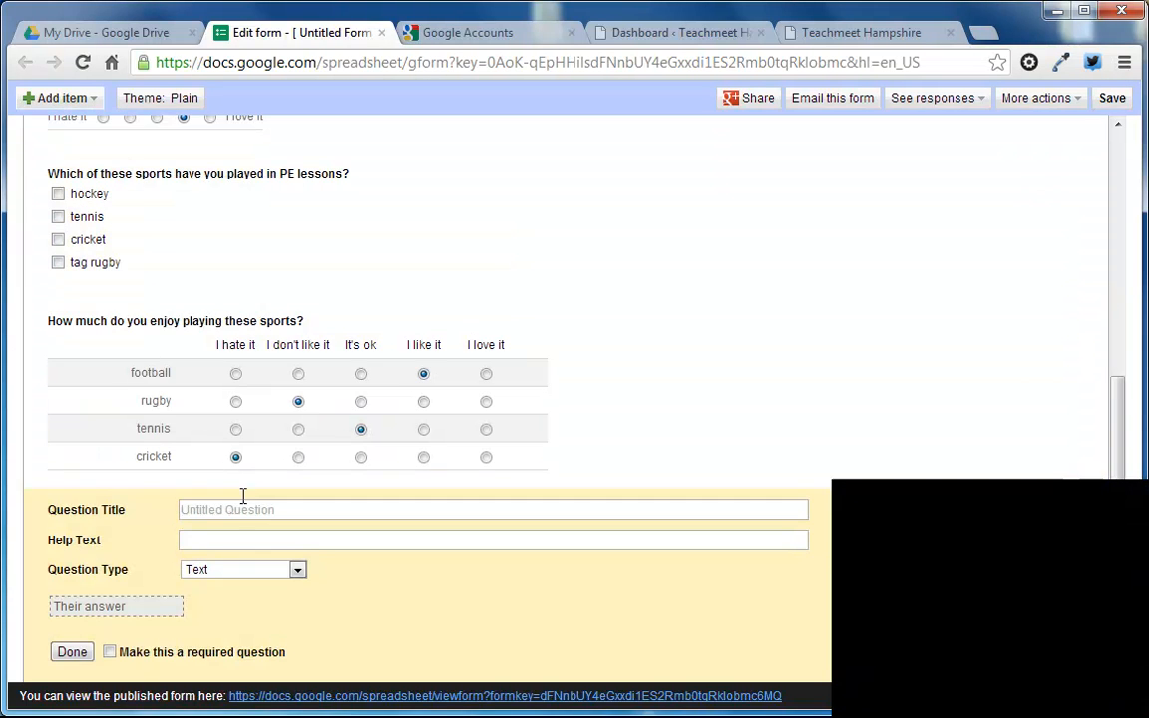
pyautogui.write('Are you ')
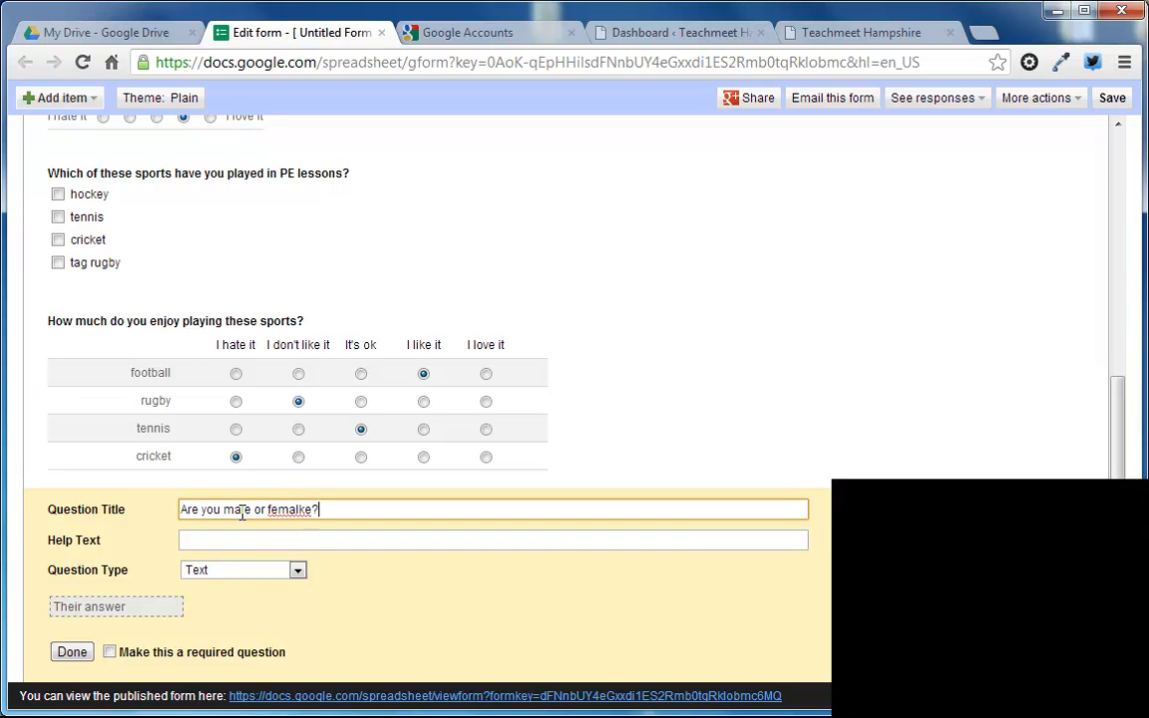
pyautogui.write('male or female?')
pyautogui.click(297, 571)
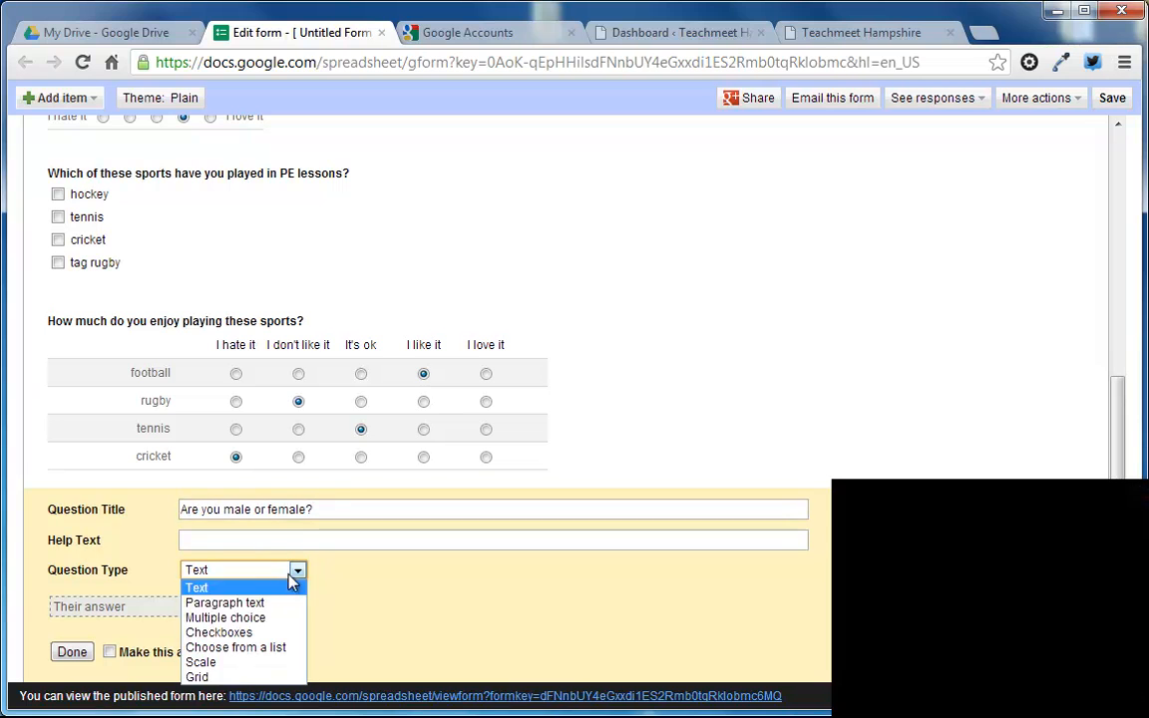
pyautogui.click(240, 616)
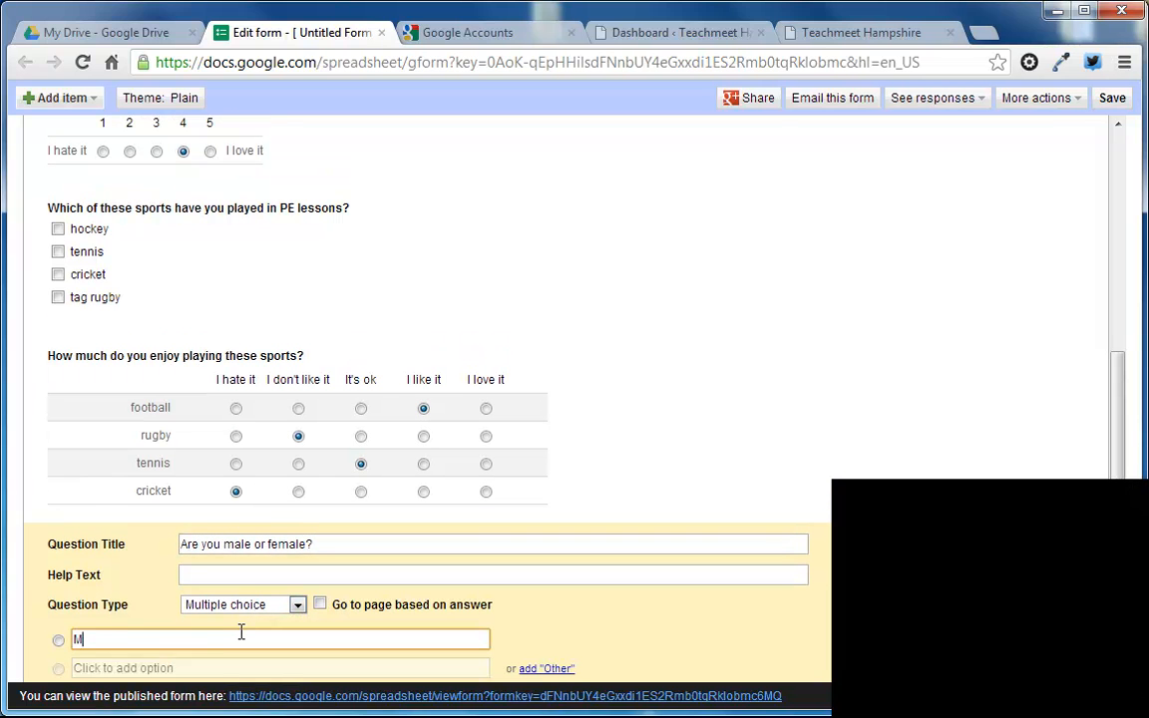
# Step: Give the gender question the options Male and Female, and move the finished question above the favourite sport question
pyautogui.press('Return')
pyautogui.write('F')
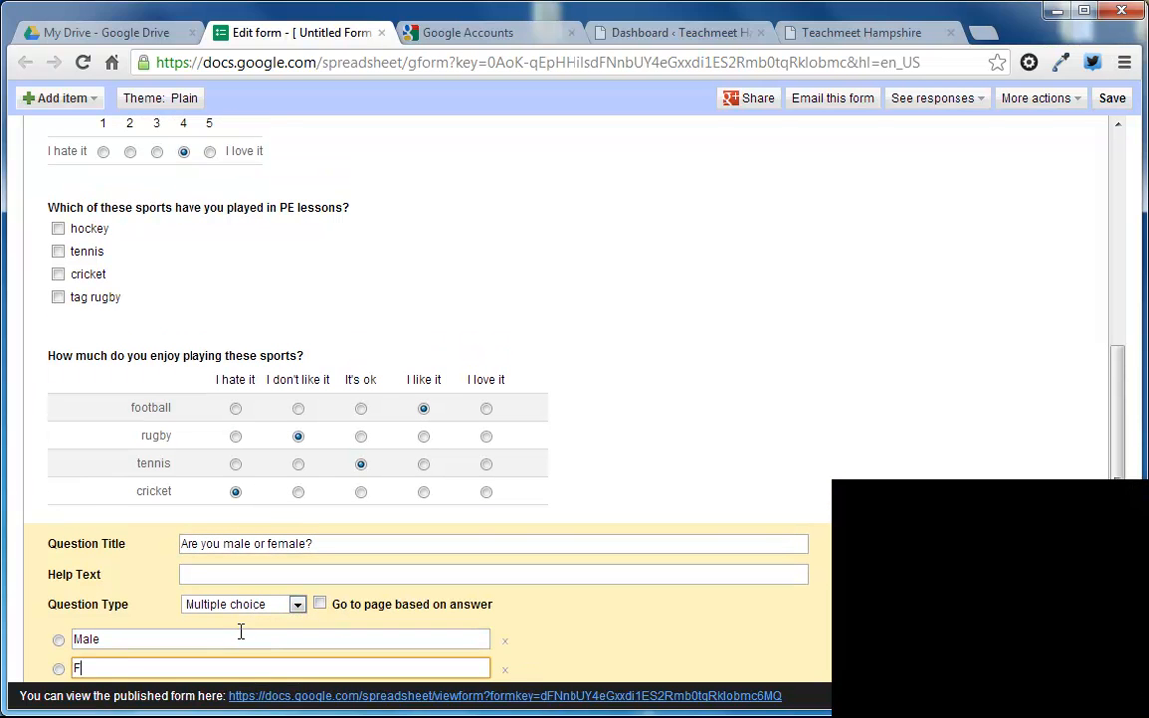
pyautogui.write('emalkeemale')
pyautogui.scroll(-2, 212, 596)
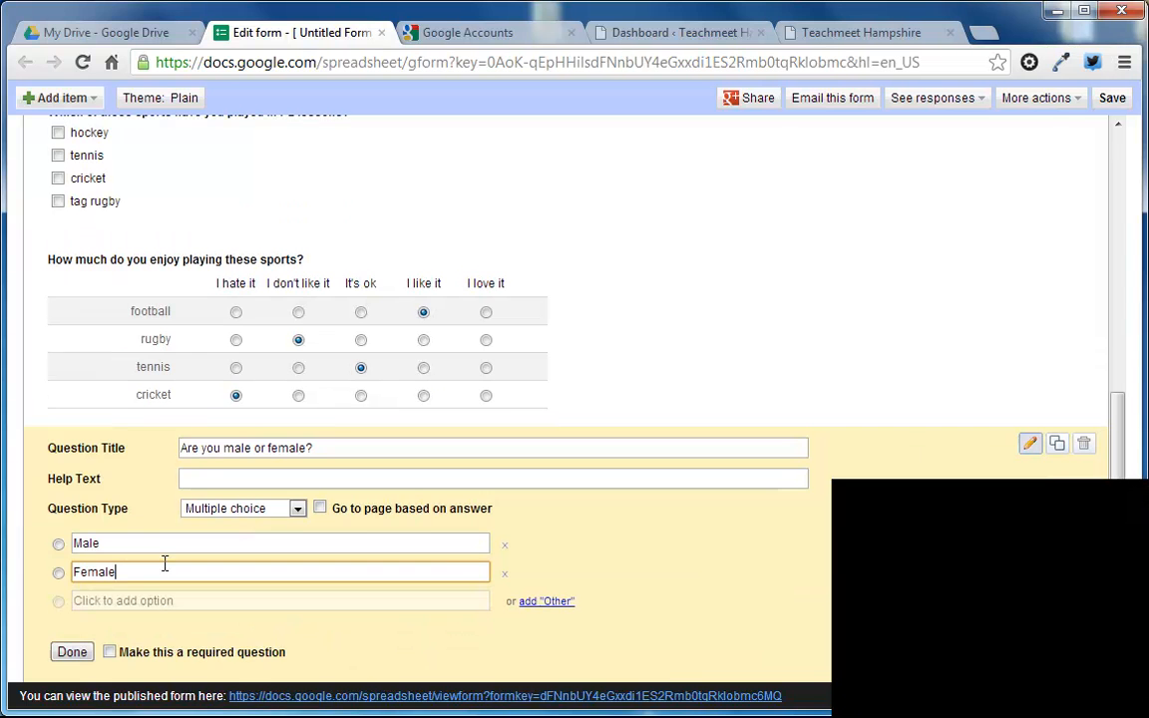
pyautogui.click(72, 651)
pyautogui.moveTo(238, 499); pyautogui.dragTo(248, 167)
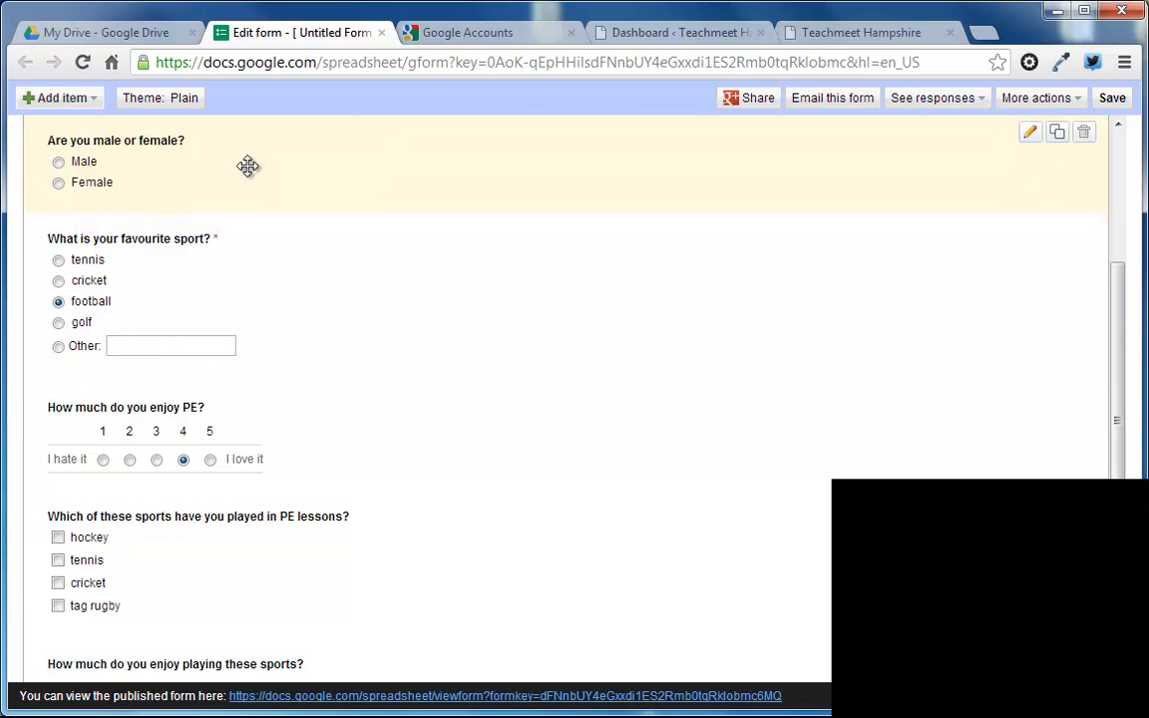
# Step: Add a section header reading "About You" and move it above the Name question
pyautogui.scroll(3, 299, 229)
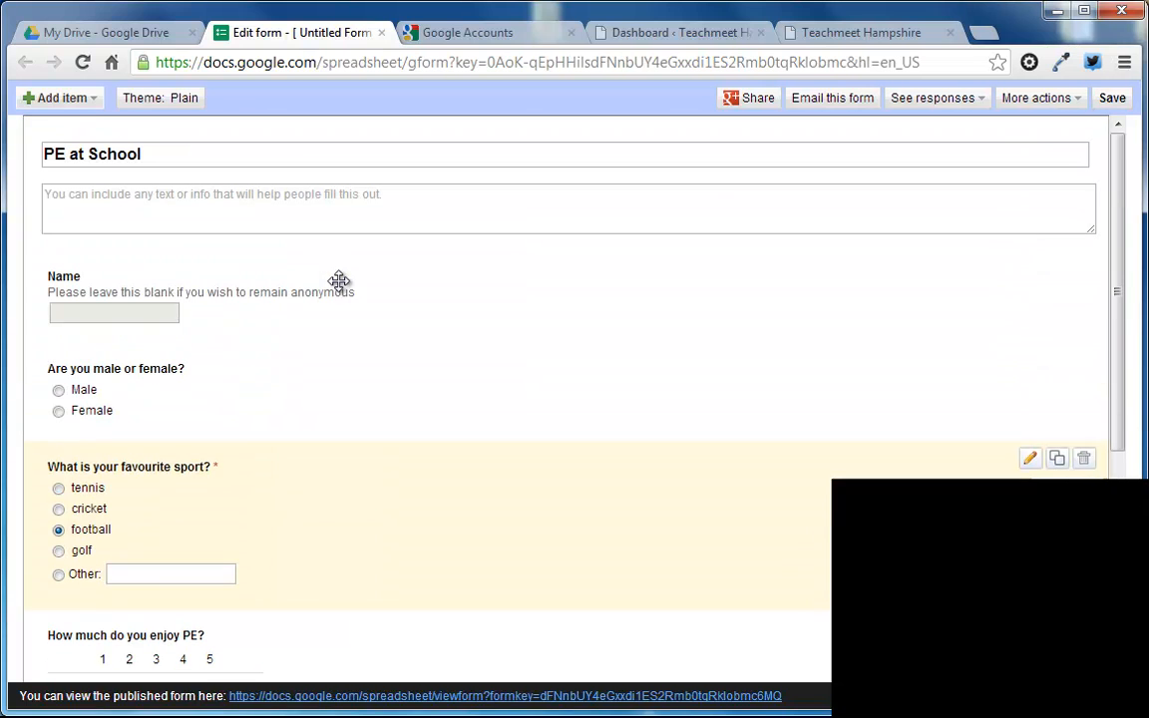
pyautogui.click(85, 106)
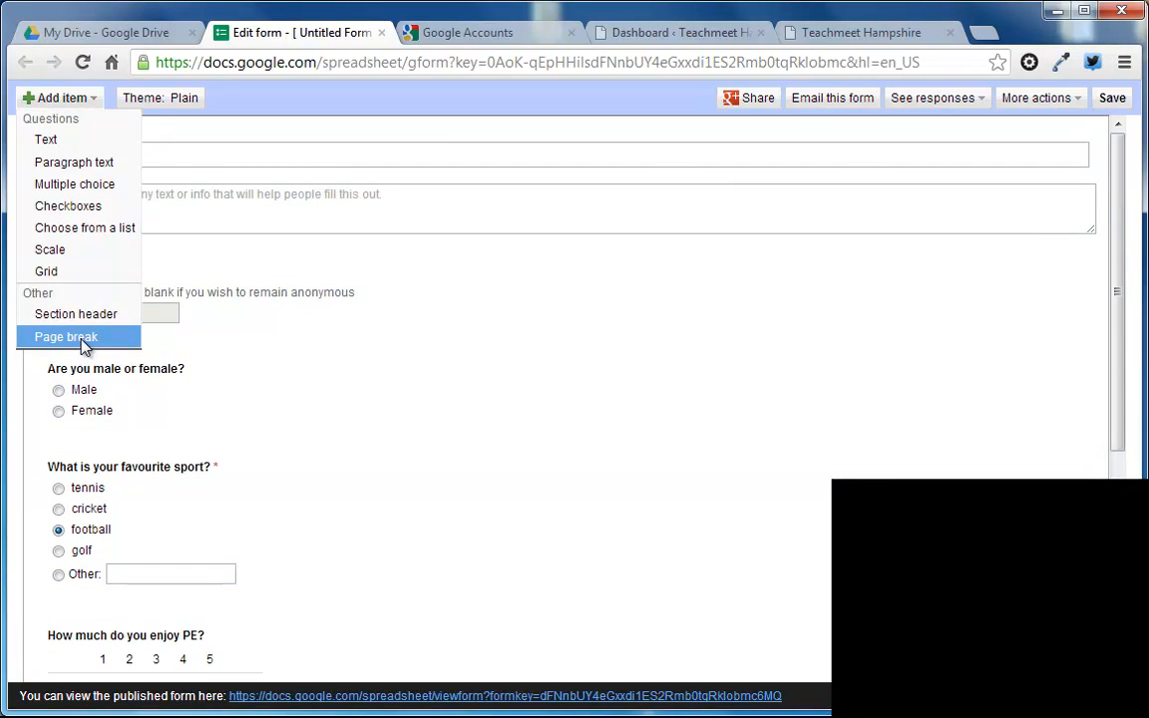
pyautogui.click(76, 314)
pyautogui.write('About You')
pyautogui.click(72, 651)
pyautogui.moveTo(121, 641); pyautogui.dragTo(170, 195)
# Step: Add a section header reading "About PE Lessons" and place it between the favourite sport question and the PE enjoyment scale
pyautogui.click(93, 98)
pyautogui.click(100, 313)
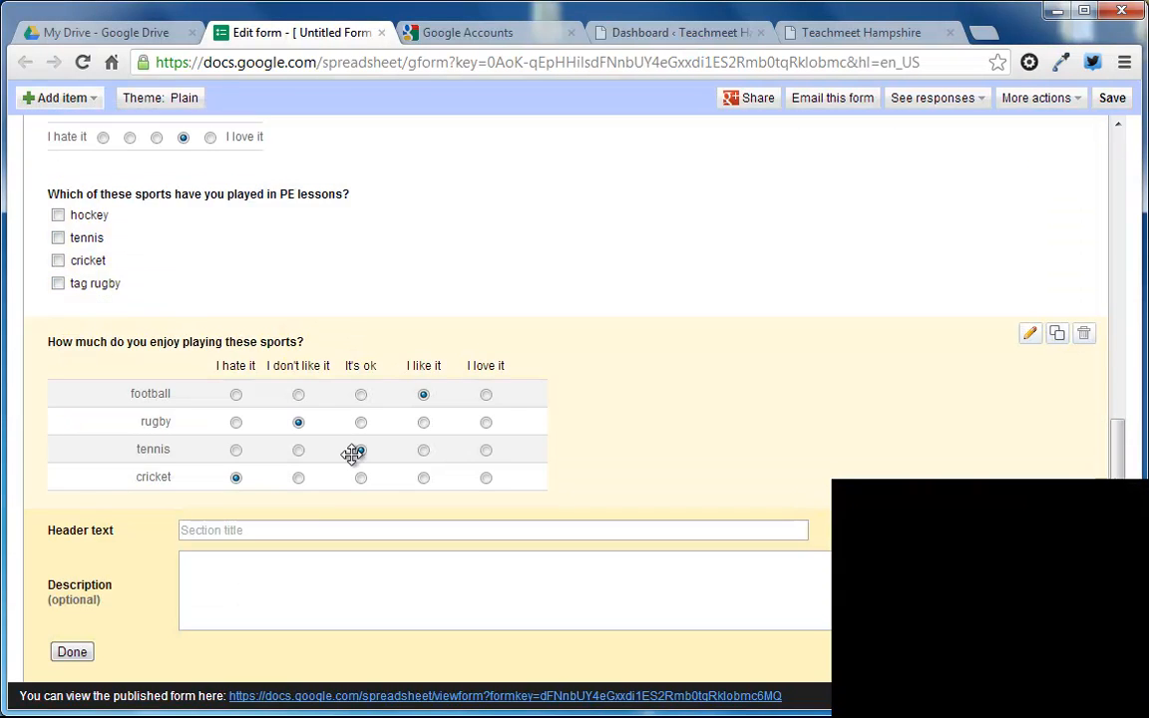
pyautogui.click(307, 535)
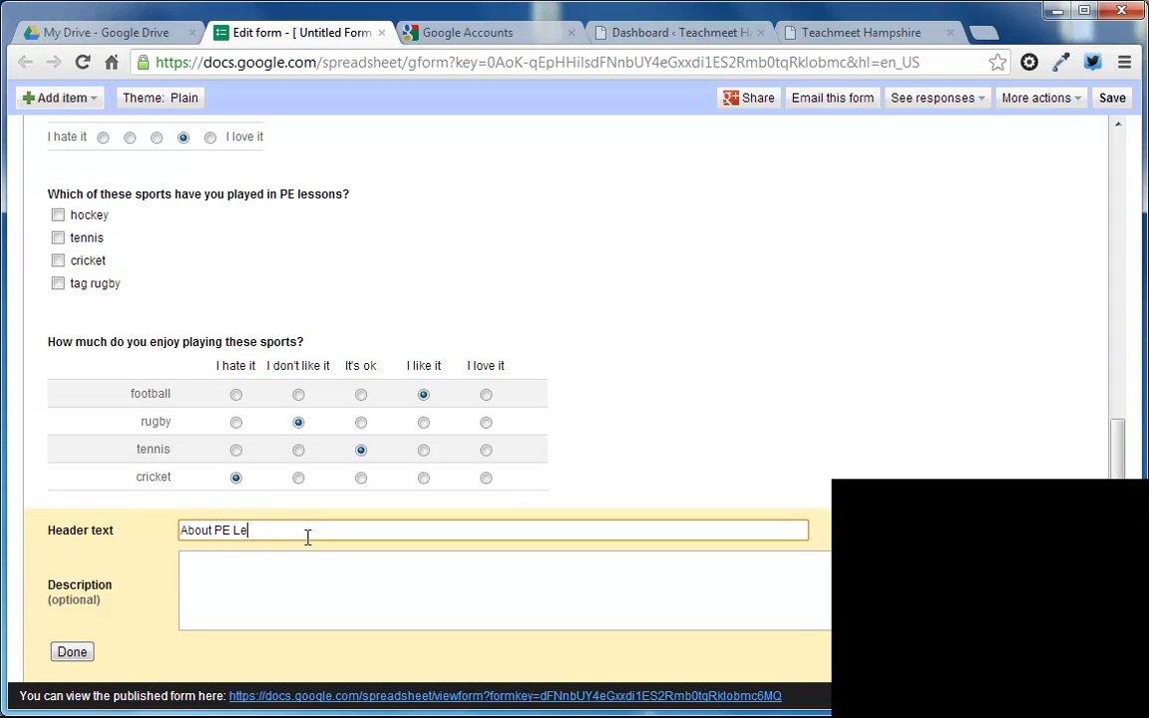
pyautogui.click(75, 652)
pyautogui.moveTo(151, 647); pyautogui.dragTo(194, 317)
pyautogui.scroll(4, 200, 339)
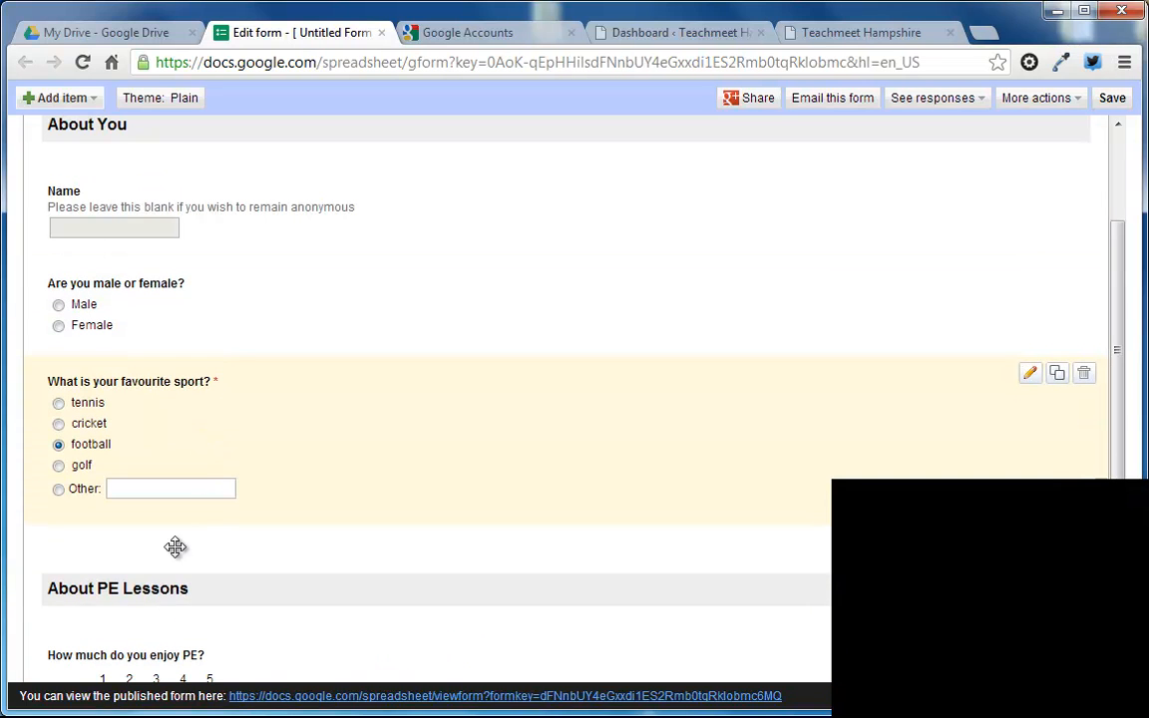
pyautogui.moveTo(147, 582); pyautogui.dragTo(179, 522)
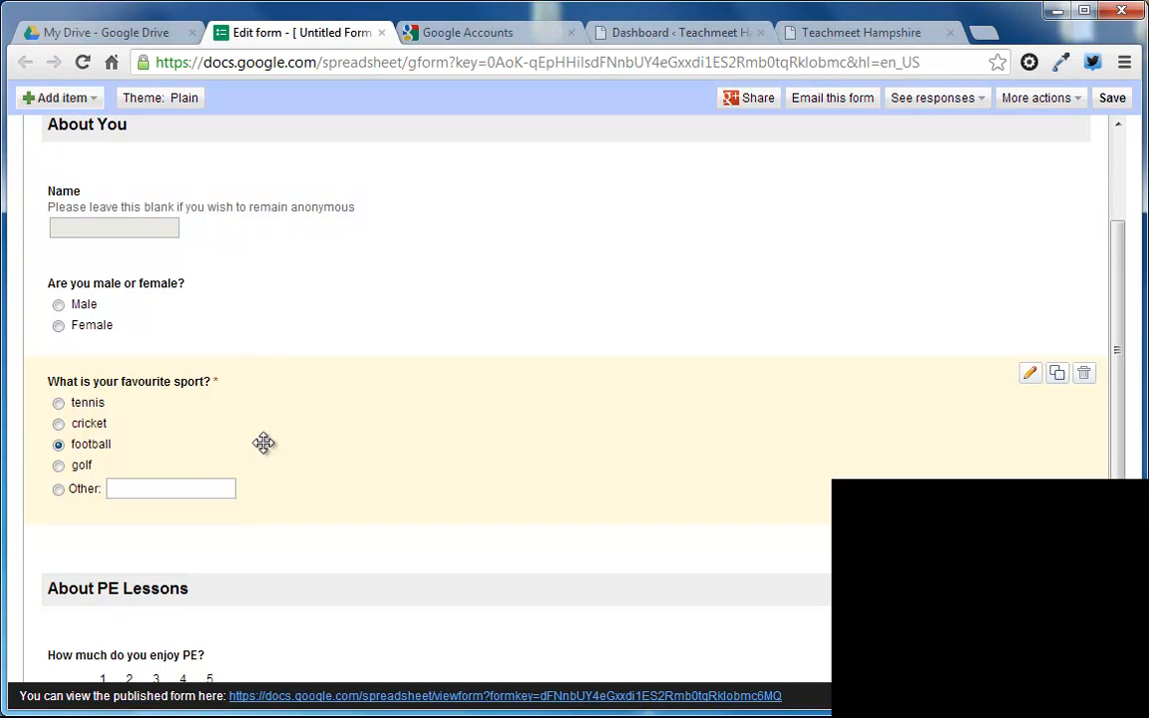
# Step: Open the published form and look through its sections and questions down to the end
pyautogui.click(627, 699)
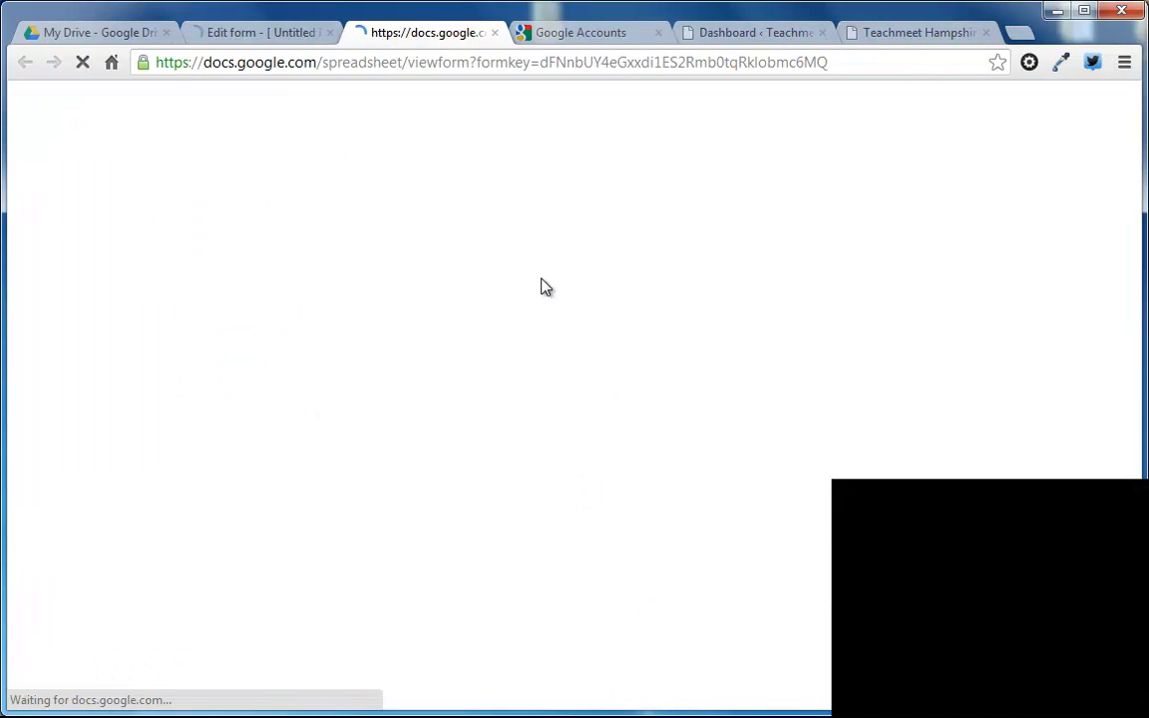
pyautogui.scroll(-6, 482, 436)
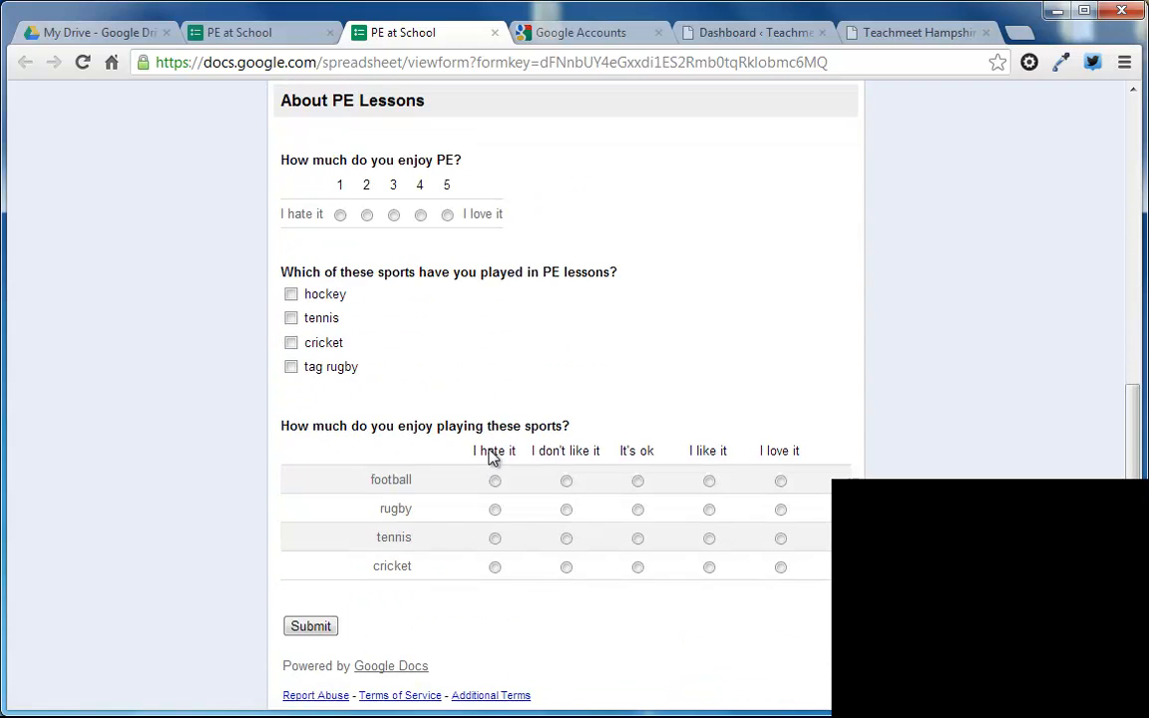
pyautogui.scroll(6, 488, 469)
pyautogui.scroll(-6, 429, 499)
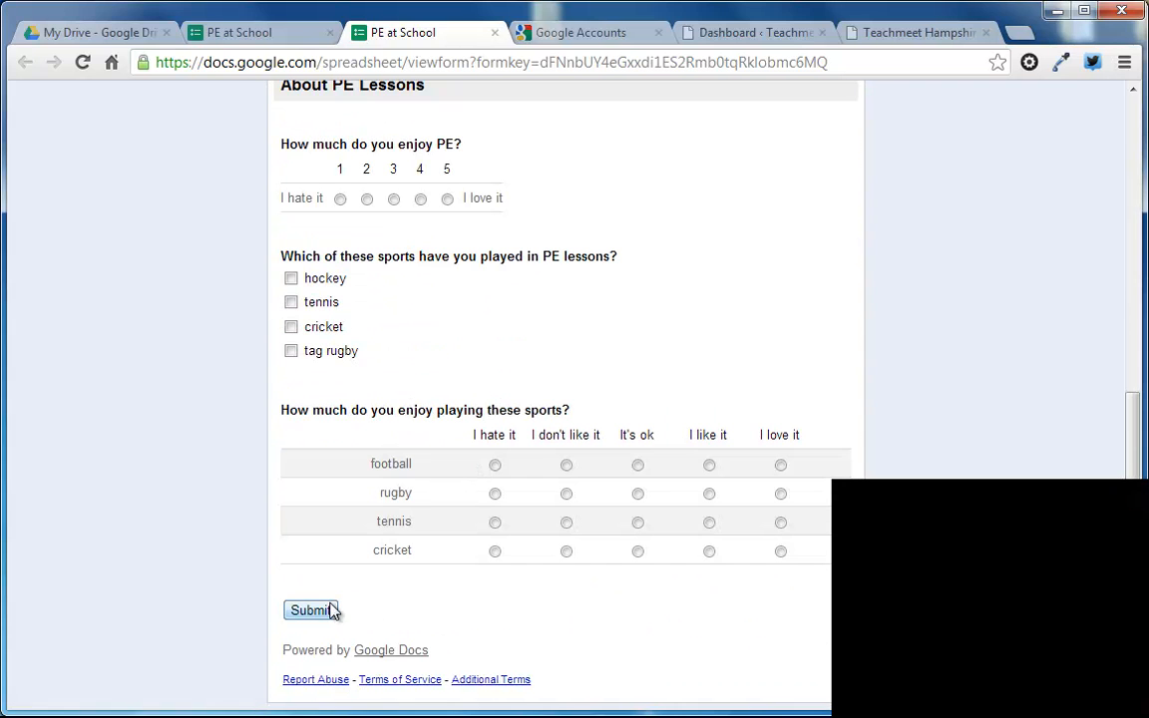
pyautogui.click(269, 34)
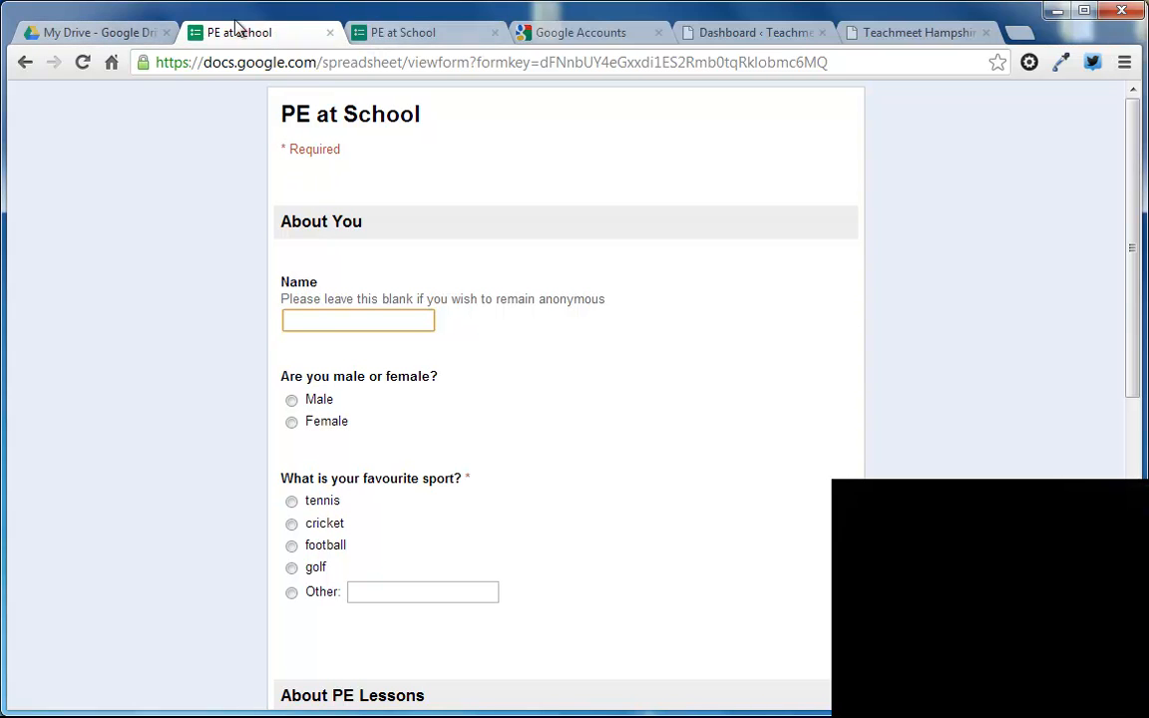
pyautogui.click(404, 33)
pyautogui.scroll(6, 269, 105)
pyautogui.click(190, 31)
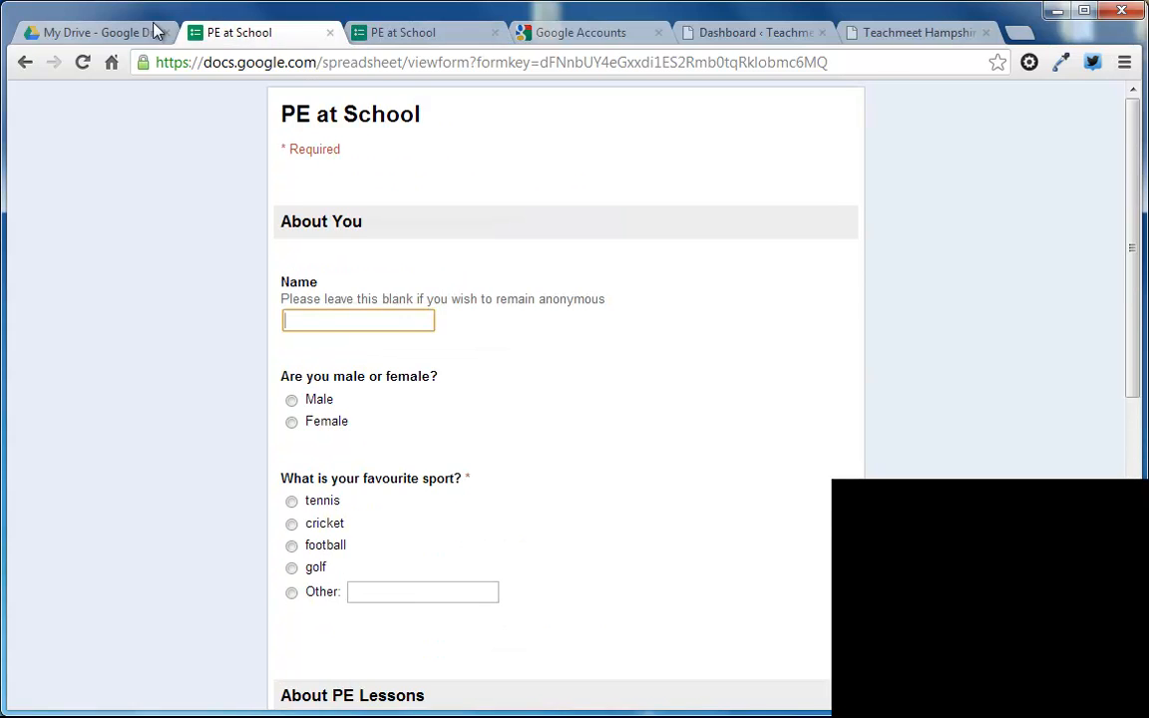
# Step: Open the "PE at School" responses spreadsheet from the My Drive file list
pyautogui.click(124, 36)
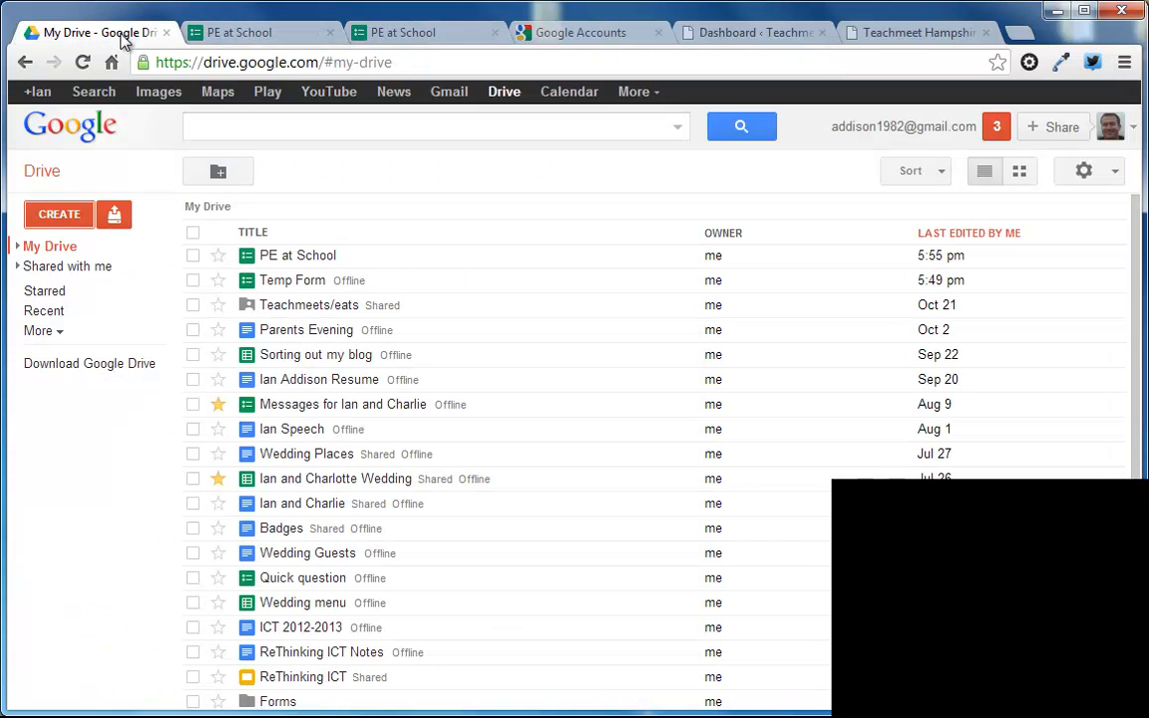
pyautogui.click(292, 261)
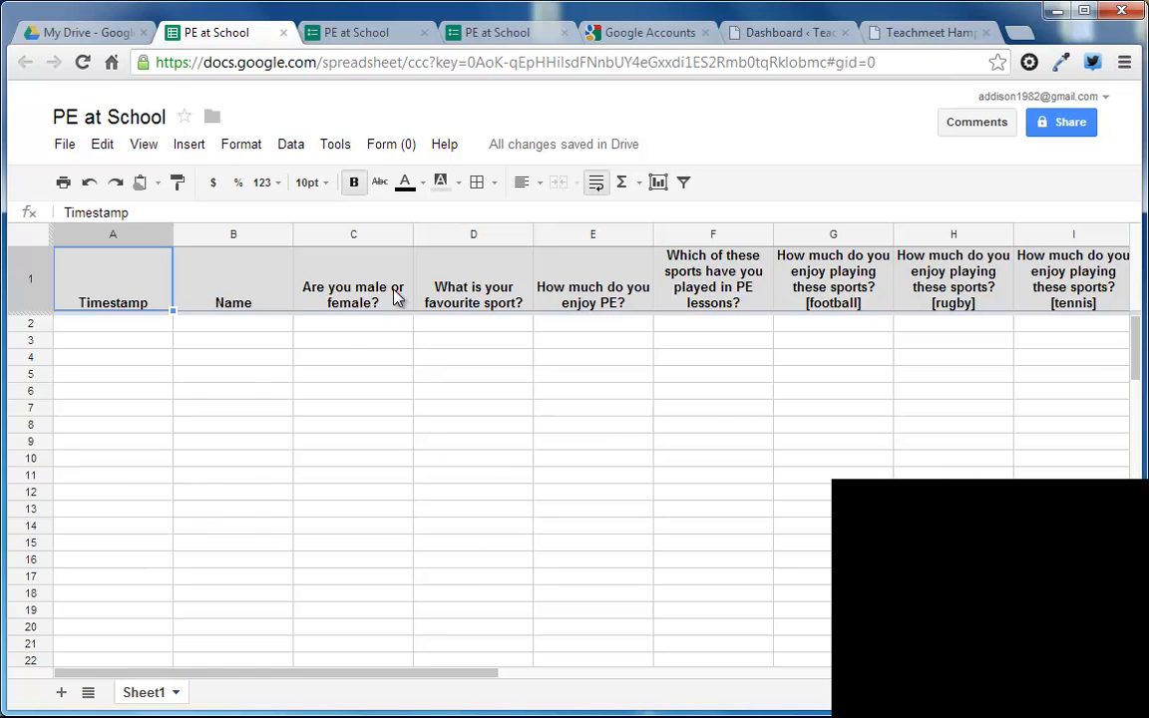
pyautogui.click(110, 32)
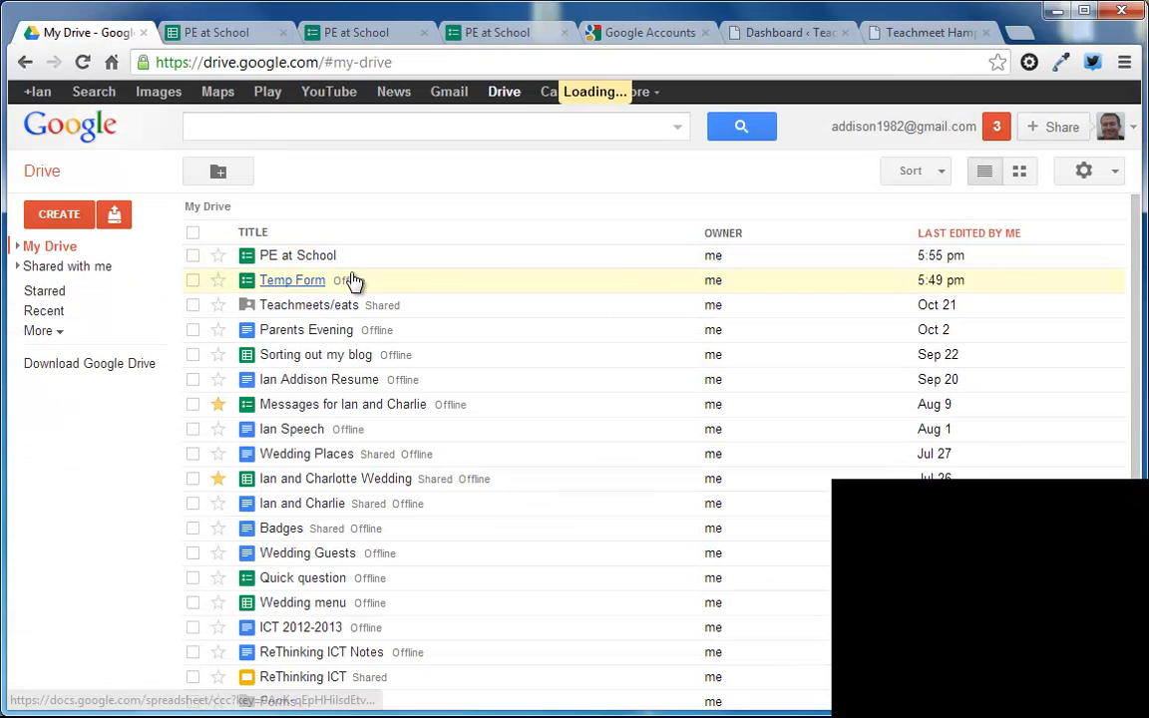
pyautogui.click(198, 31)
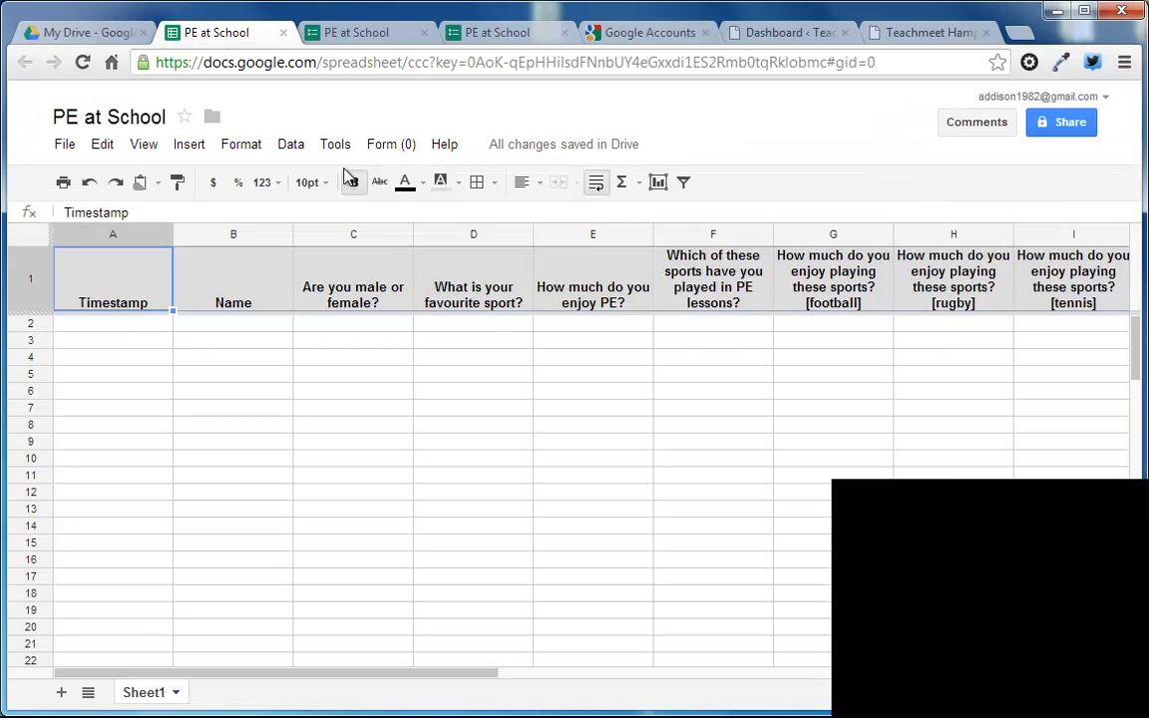
# Step: Open the form for editing from its responses spreadsheet and apply the Runners theme
pyautogui.click(388, 148)
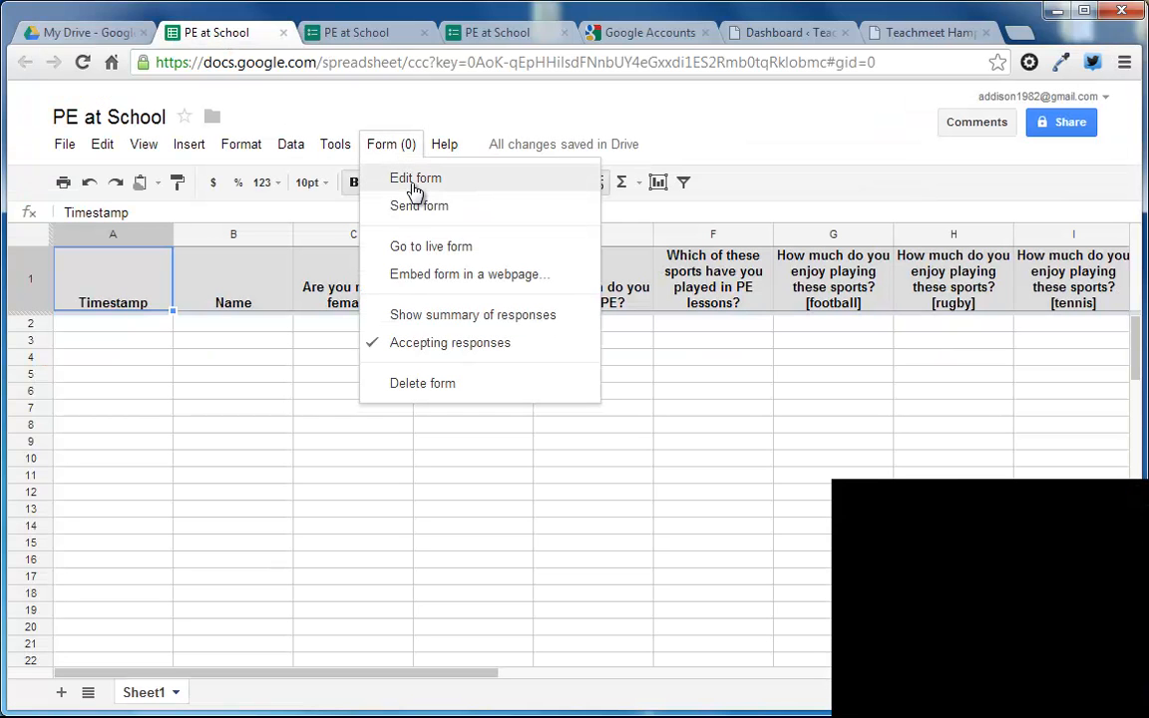
pyautogui.click(415, 180)
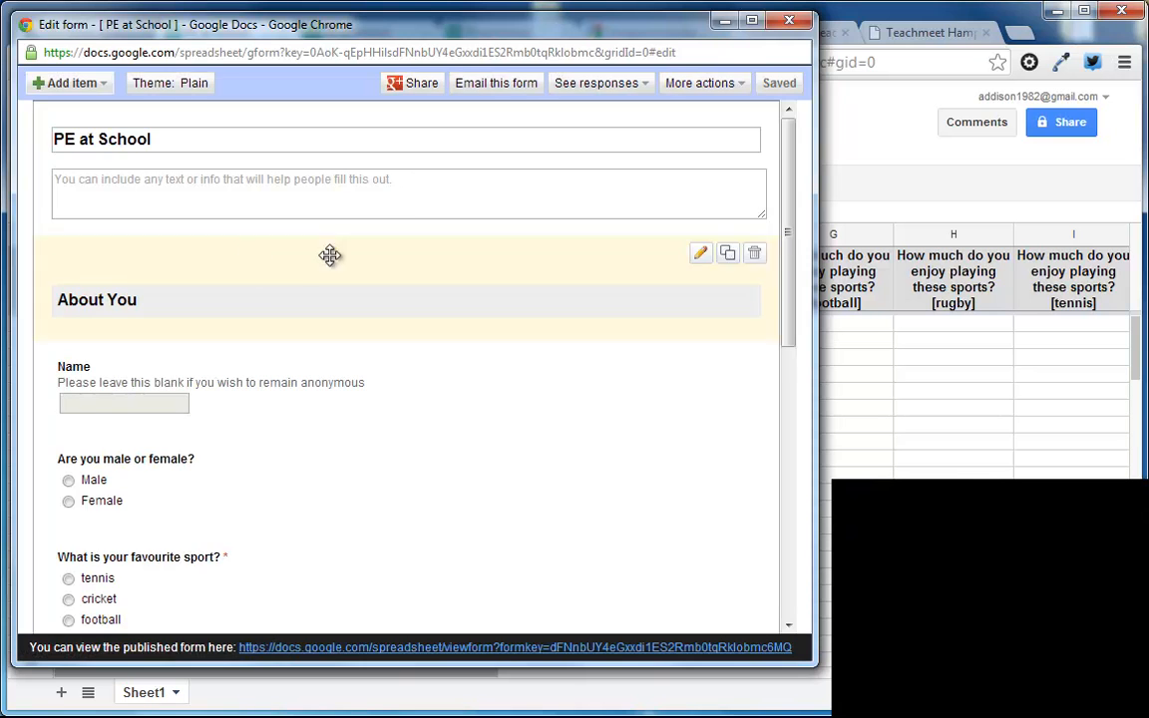
pyautogui.click(175, 84)
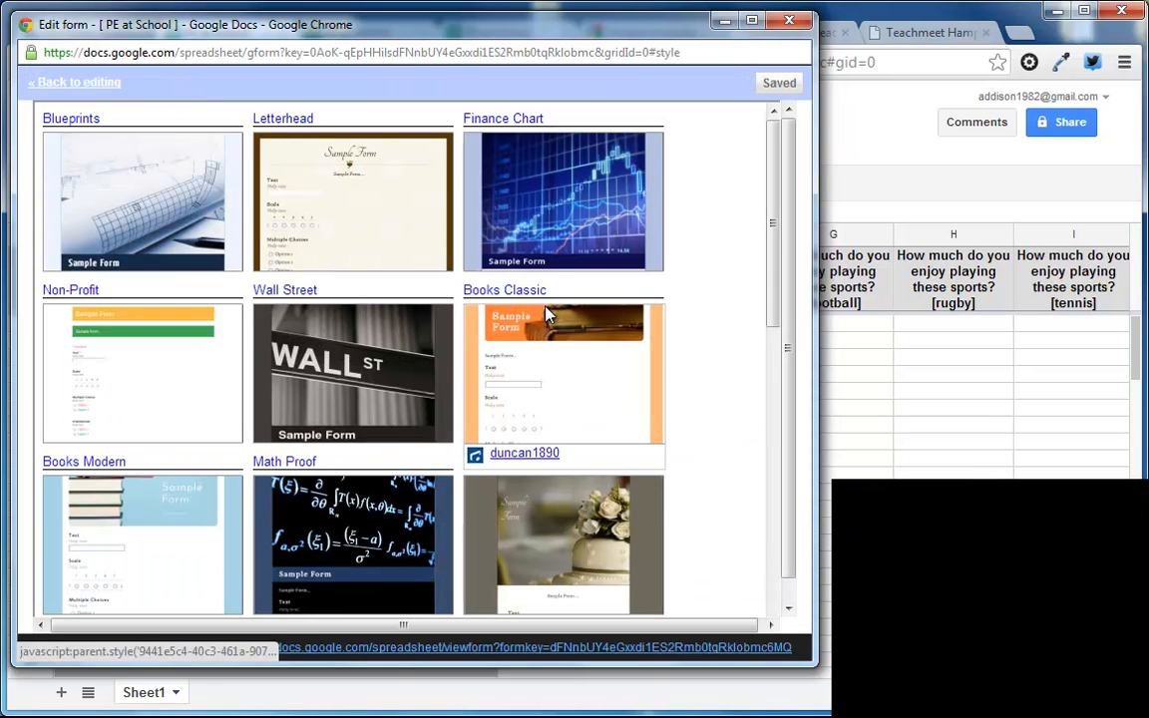
pyautogui.moveTo(764, 290); pyautogui.dragTo(765, 525)
pyautogui.click(539, 364)
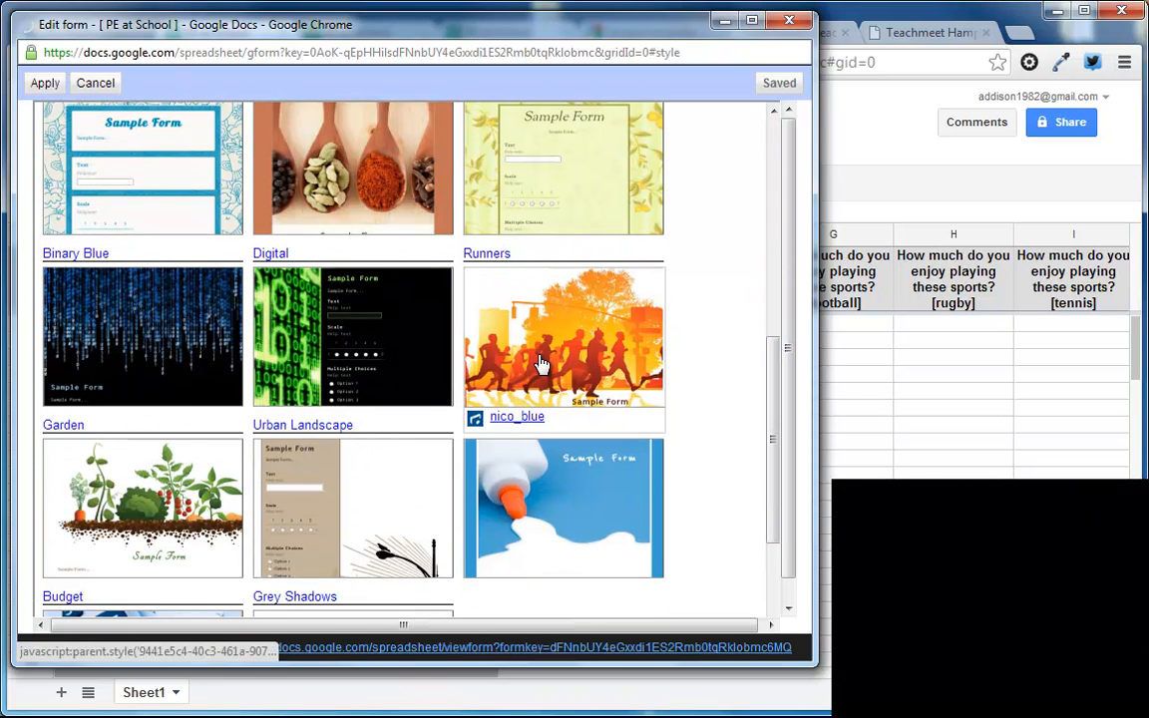
pyautogui.click(45, 83)
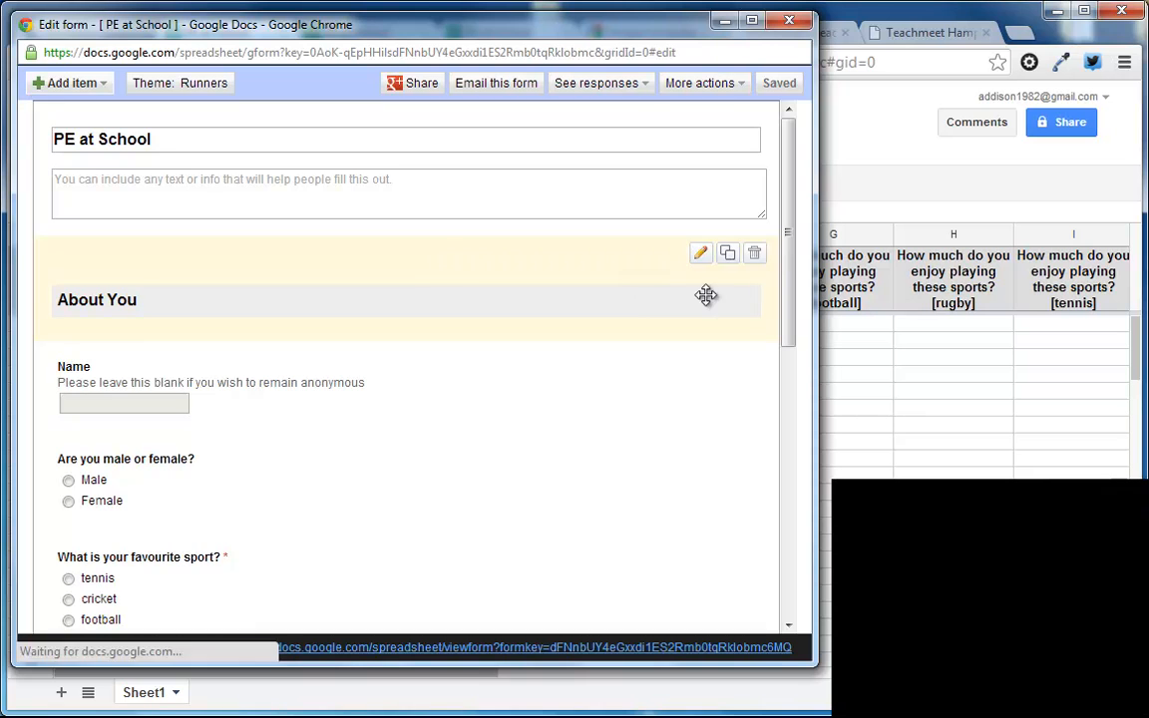
pyautogui.moveTo(787, 231); pyautogui.dragTo(681, 187)
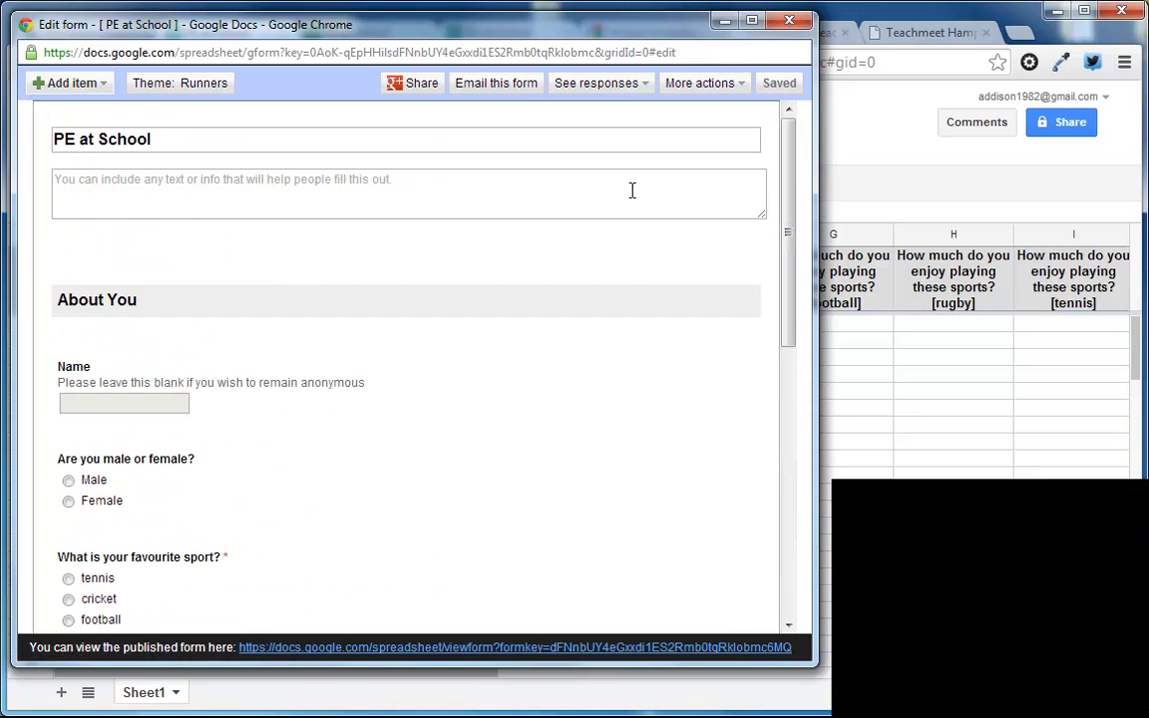
# Step: Copy the form's embed code for a blog or website, and close the form editor
pyautogui.click(702, 88)
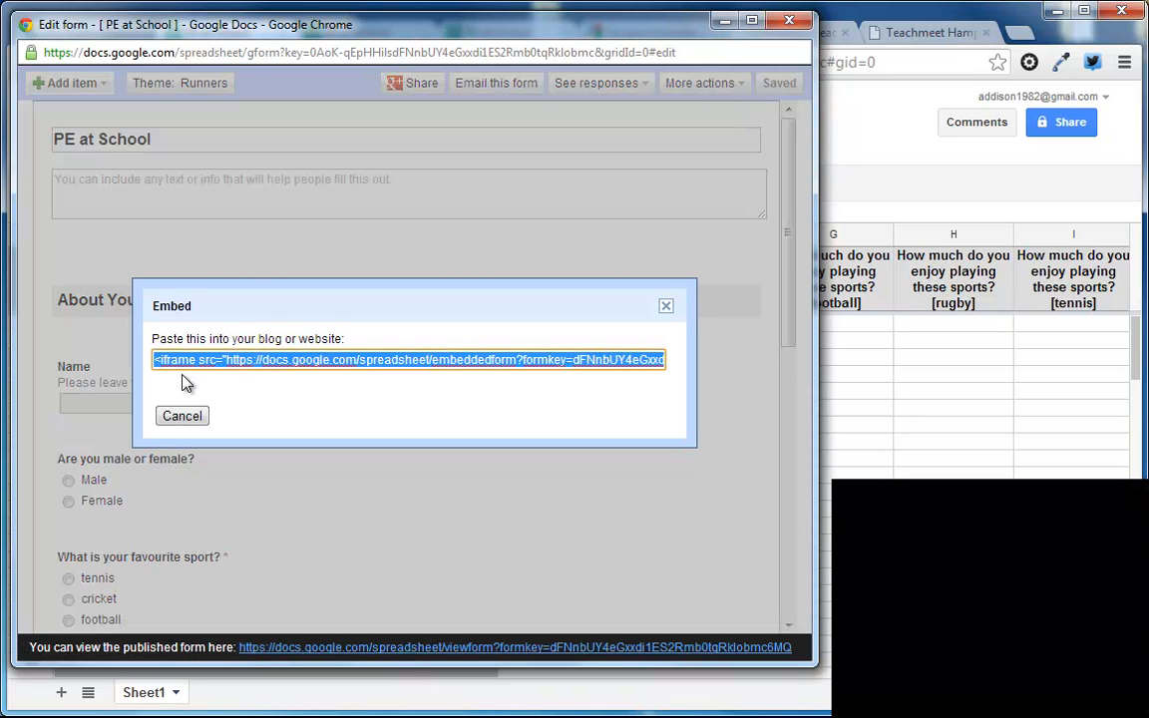
pyautogui.rightClick(369, 359)
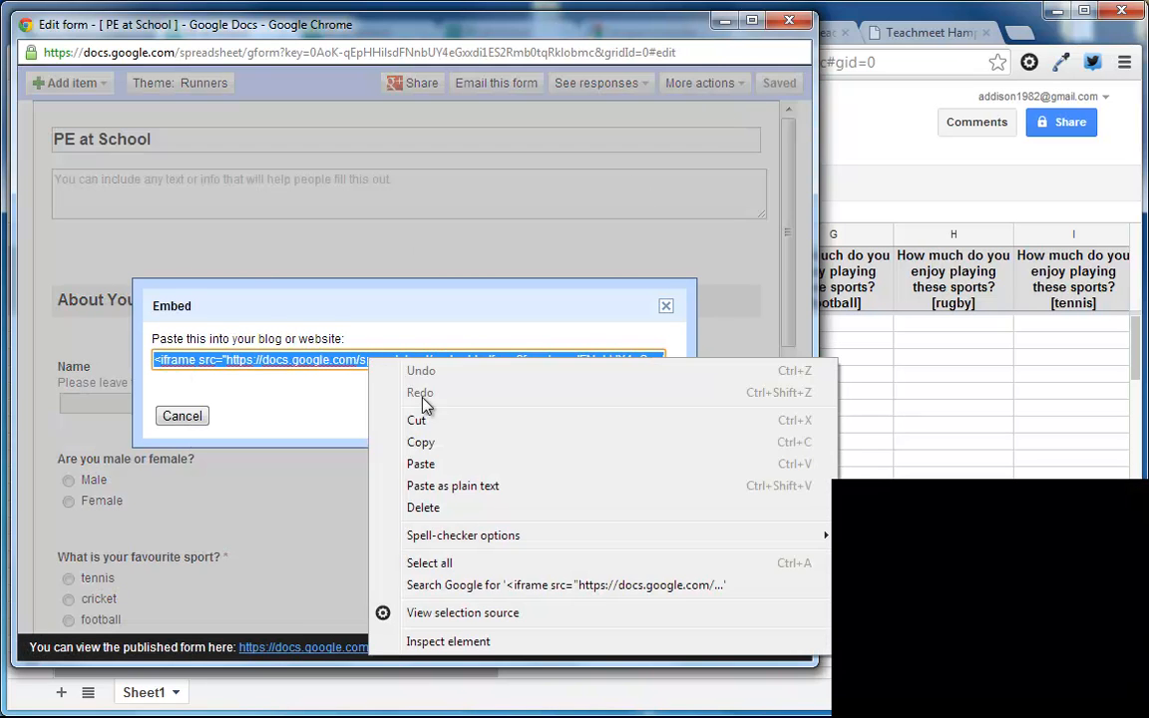
pyautogui.click(431, 446)
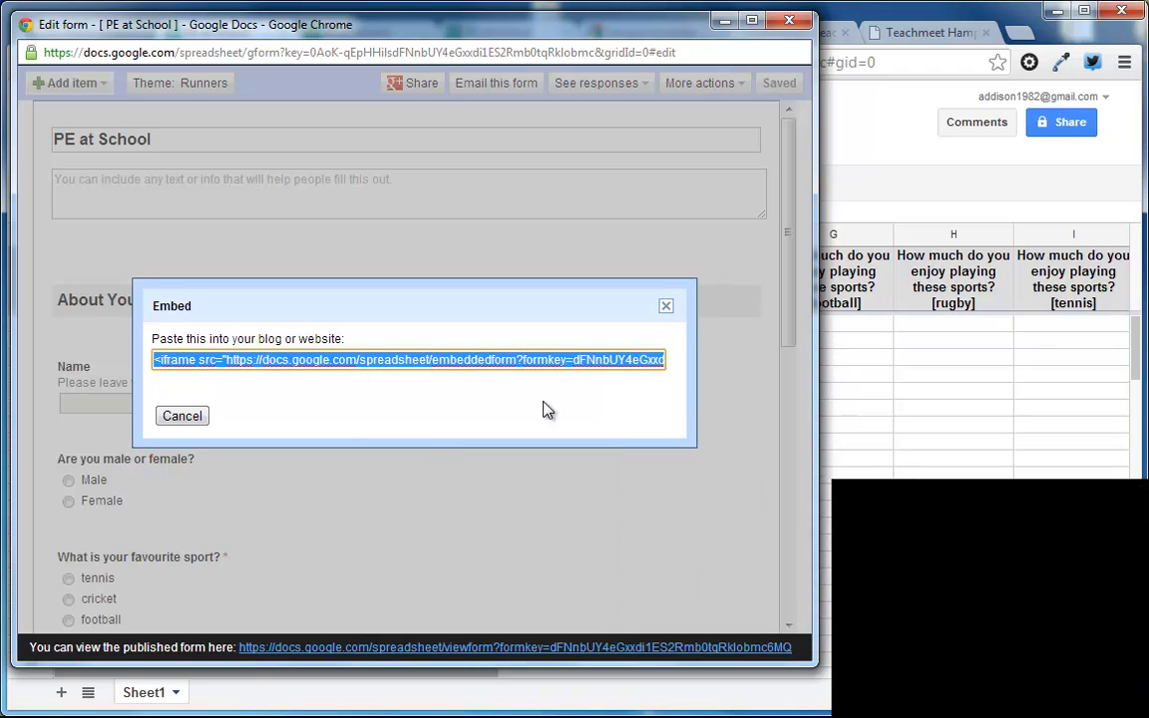
pyautogui.click(667, 305)
pyautogui.click(793, 28)
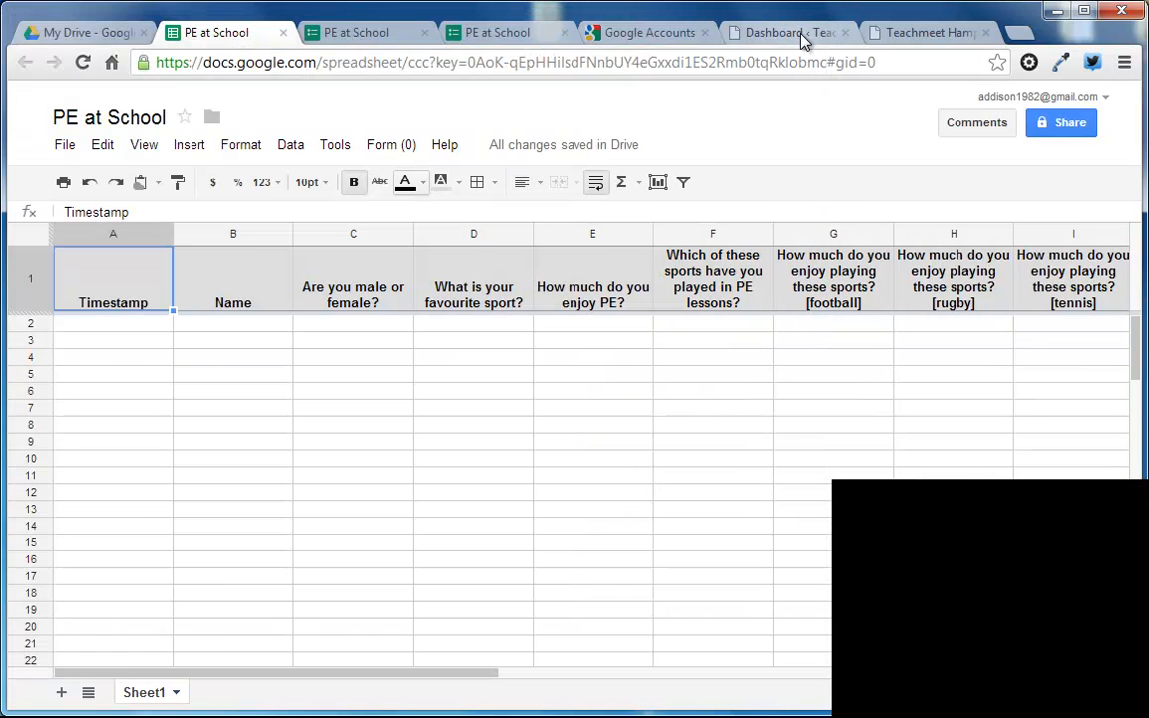
# Step: Examine the sign-up form embedded in the Titchfield Primary School post on the Teachmeet Hampshire site, from its first field to the submit button
pyautogui.click(888, 36)
pyautogui.click(835, 36)
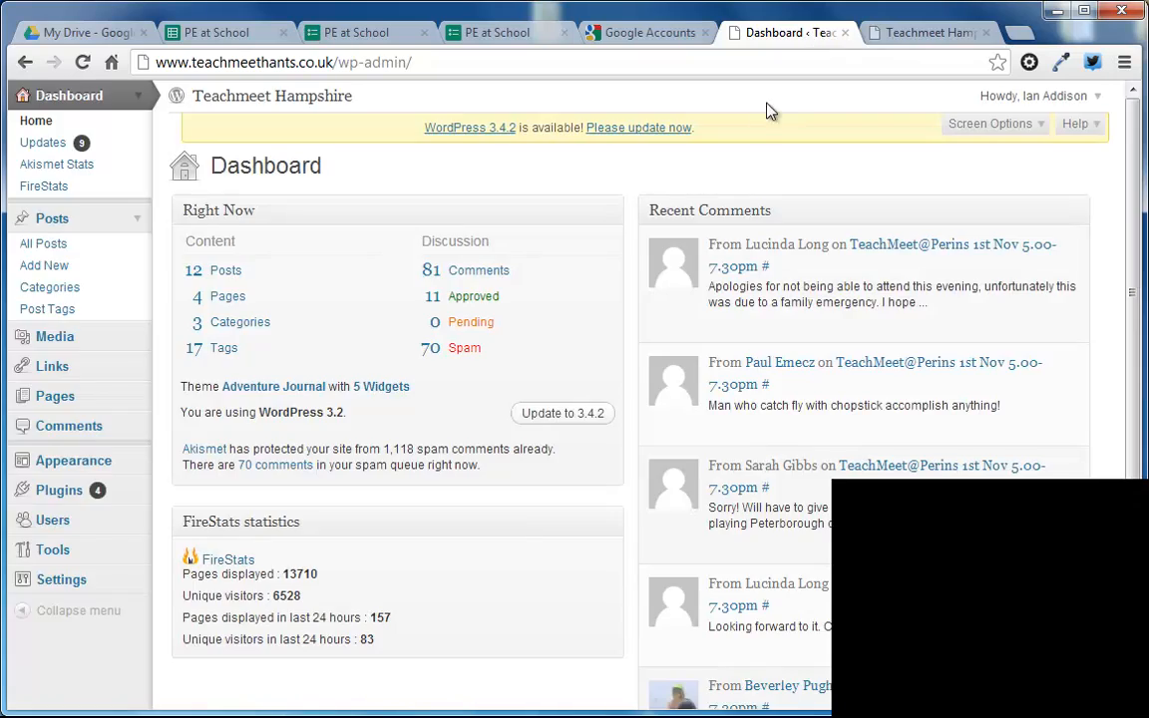
pyautogui.click(878, 33)
pyautogui.scroll(-13, 811, 287)
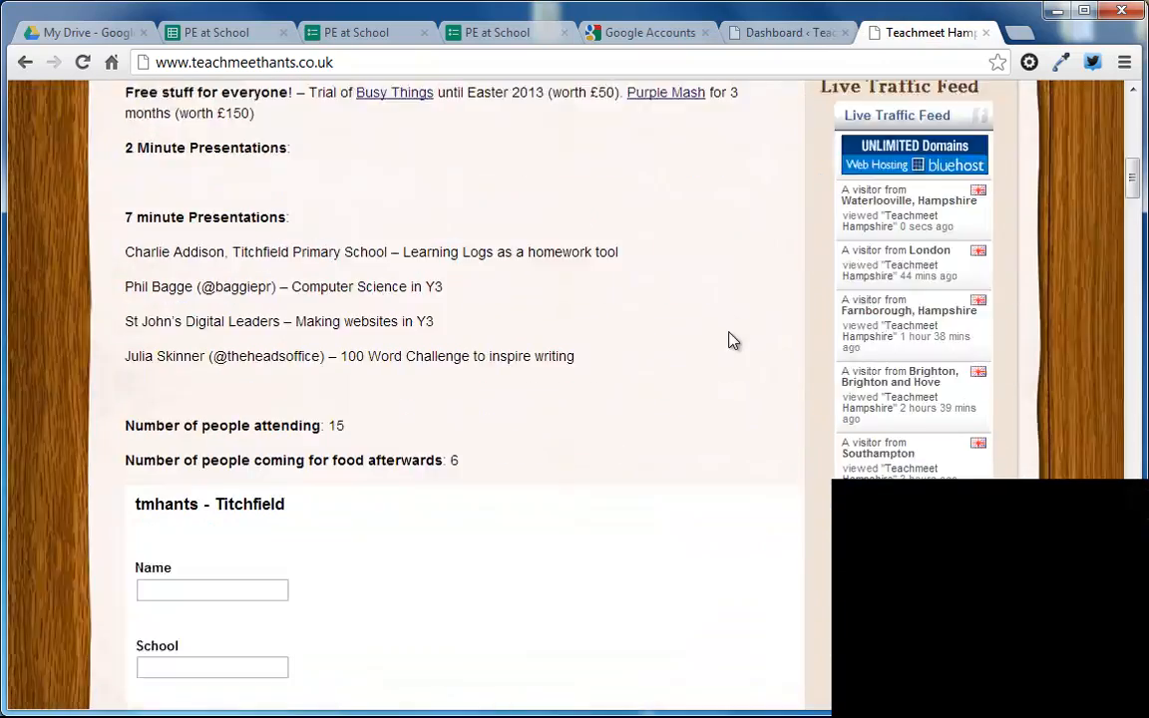
pyautogui.scroll(1, 738, 354)
pyautogui.scroll(6, 536, 289)
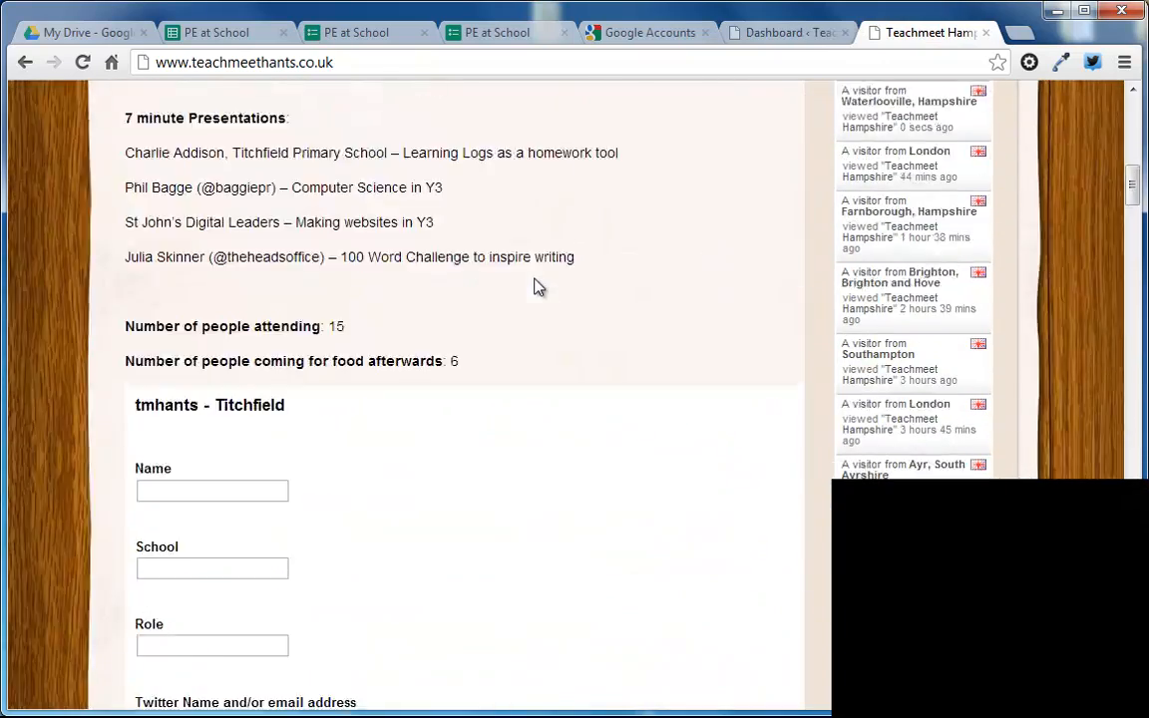
pyautogui.scroll(-5, 444, 372)
pyautogui.scroll(-1, 330, 338)
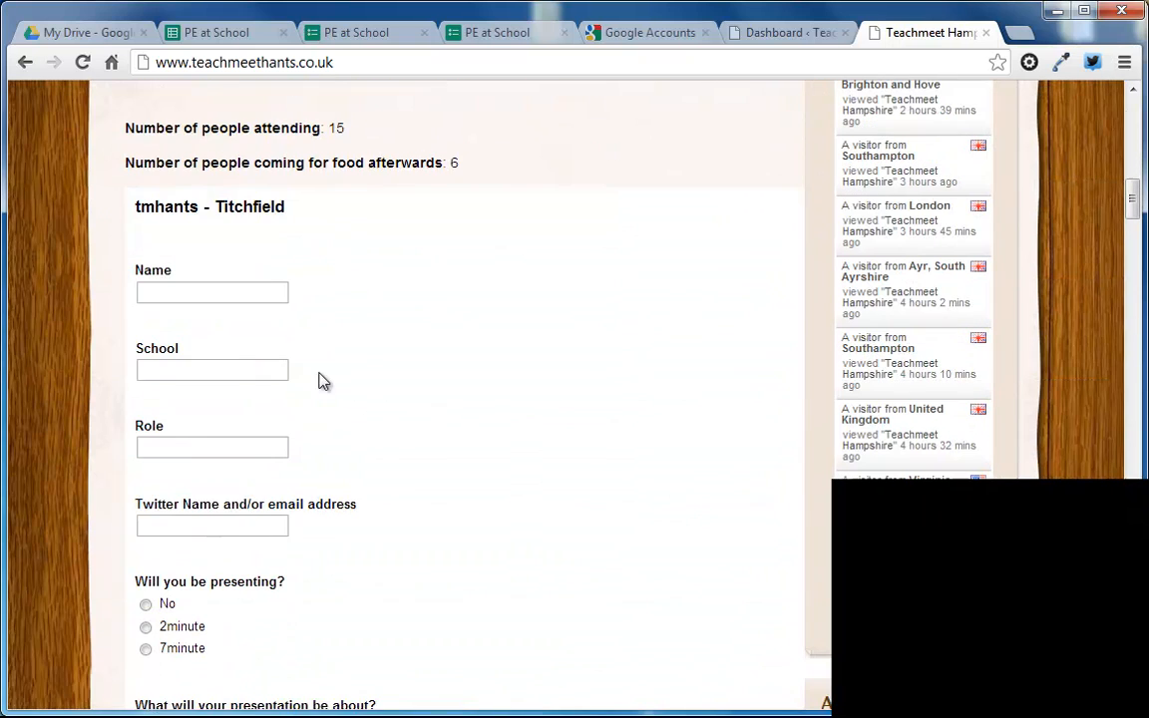
pyautogui.click(238, 293)
pyautogui.click(226, 370)
pyautogui.scroll(-1, 416, 461)
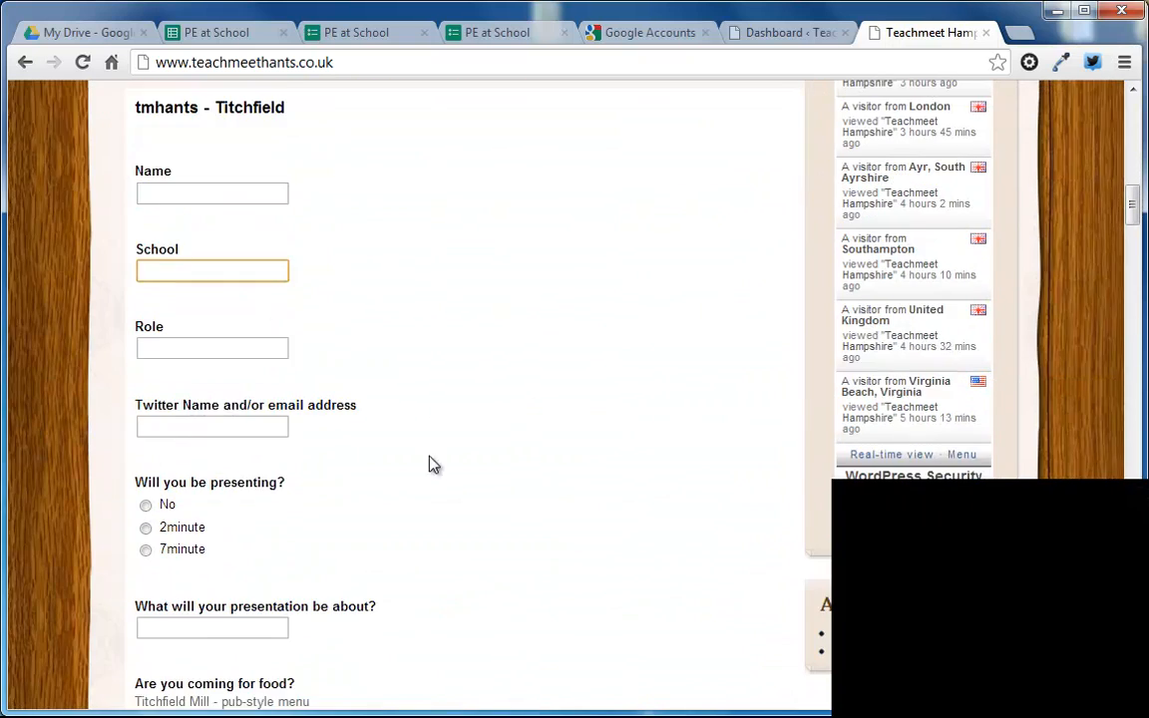
pyautogui.scroll(-3, 416, 461)
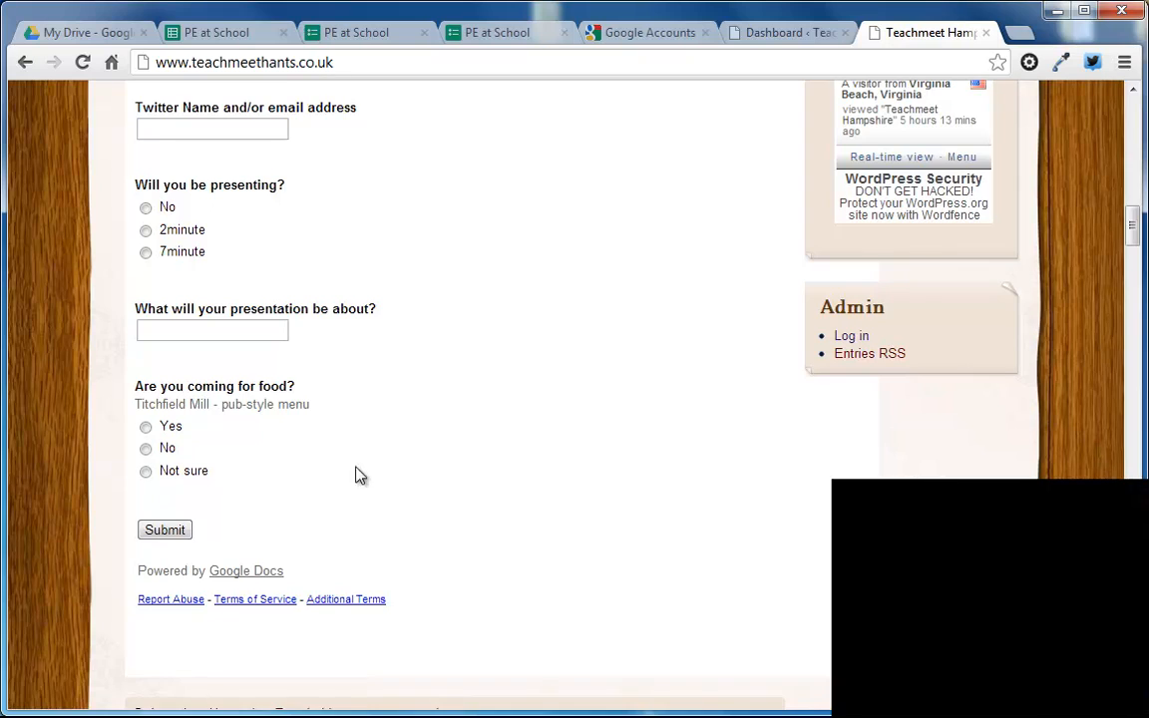
pyautogui.scroll(13, 423, 459)
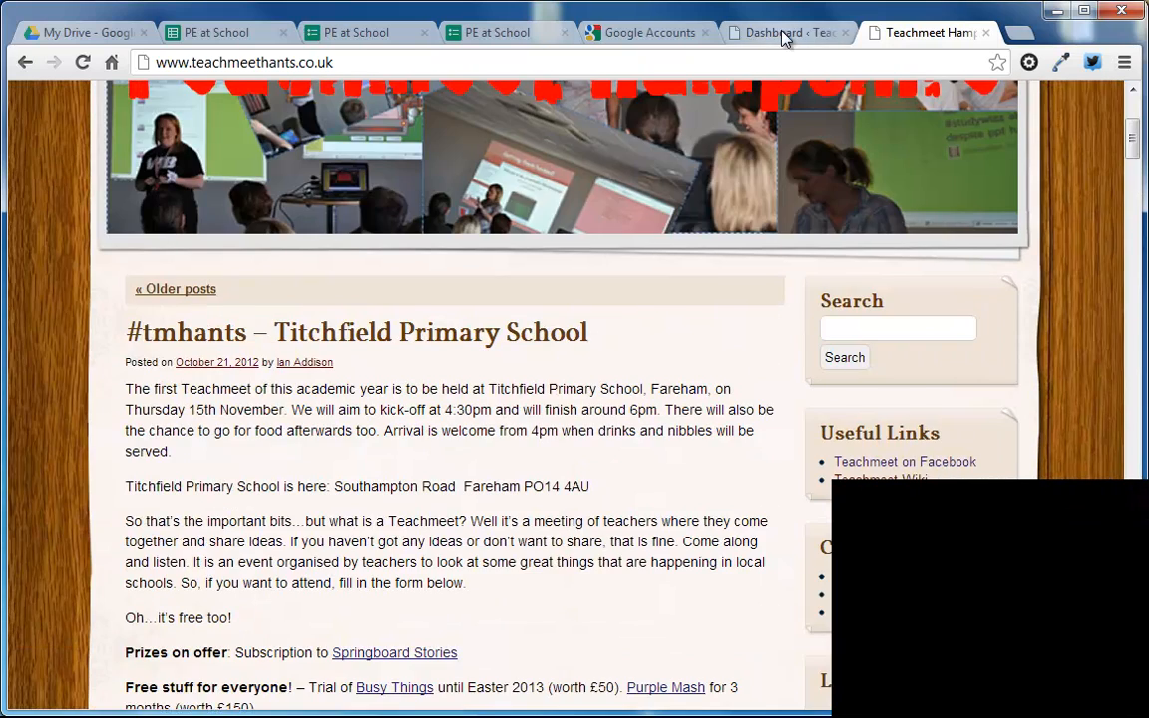
# Step: Switch to the Teachmeet Hampshire WordPress dashboard and start a new post titled "PE Survey"
pyautogui.click(783, 34)
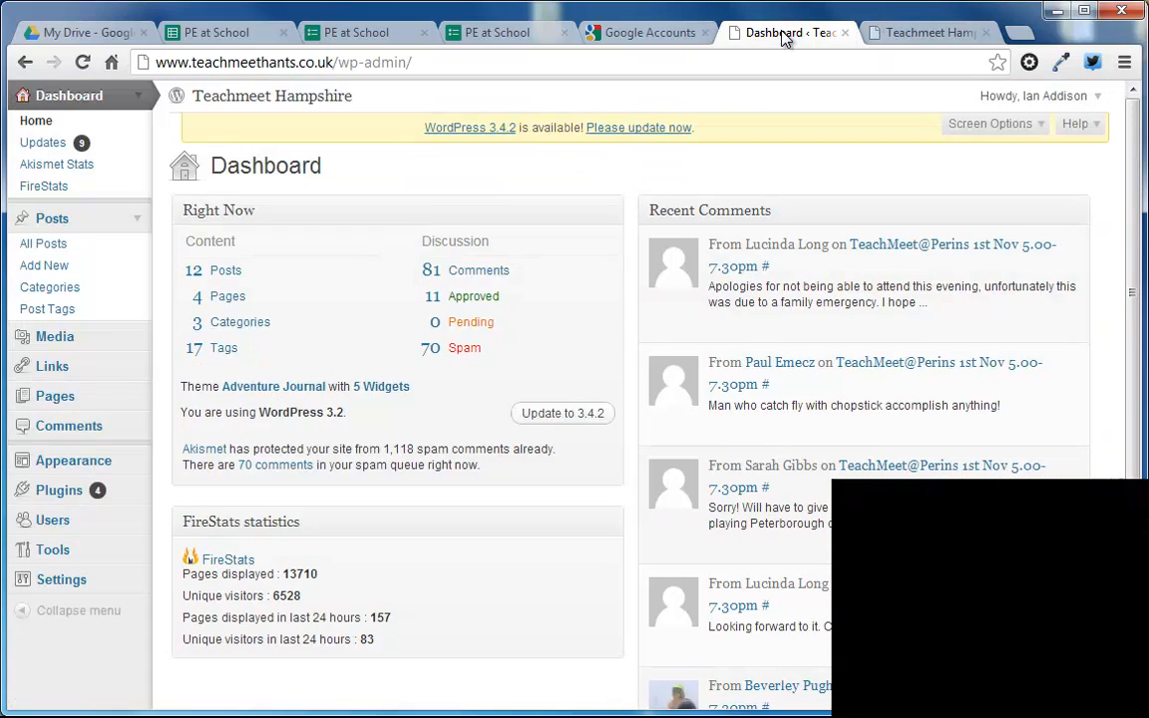
pyautogui.click(53, 267)
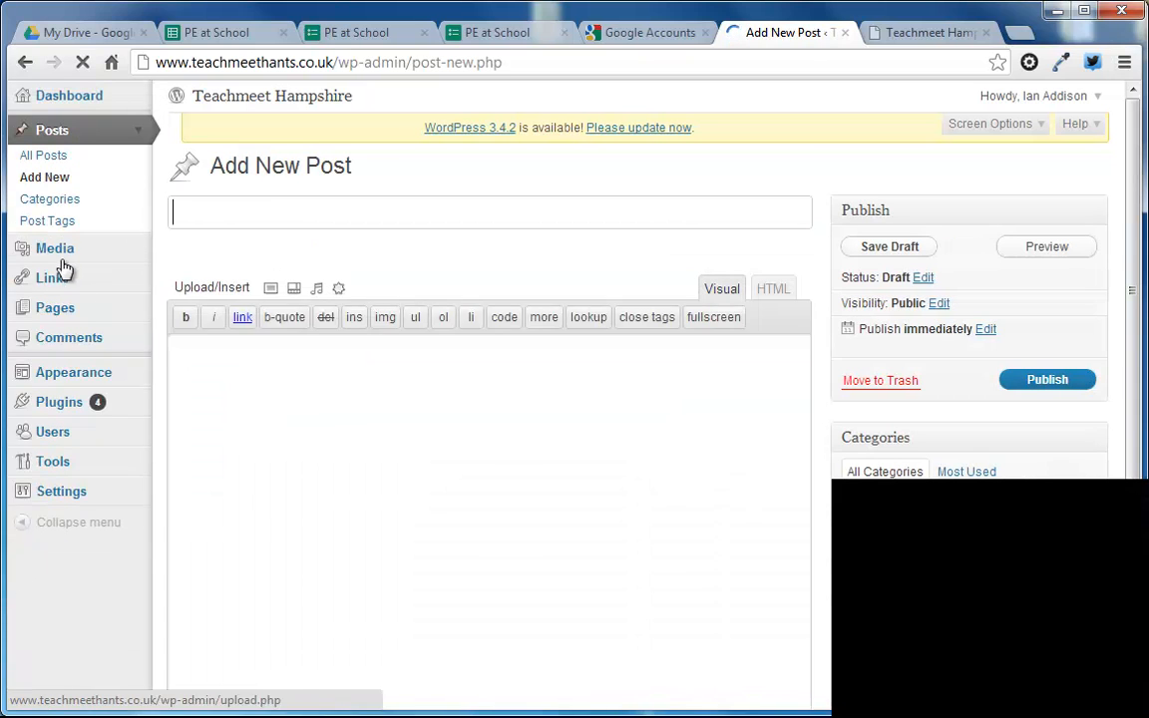
pyautogui.click(321, 218)
pyautogui.write('PE Survey')
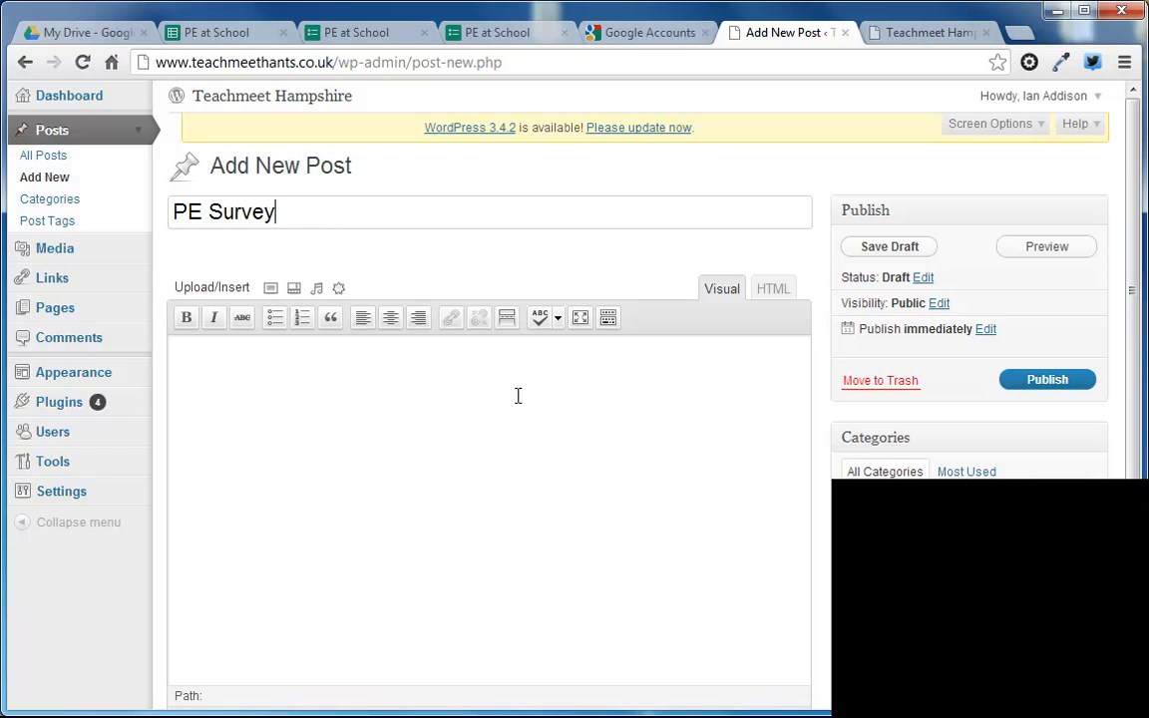
# Step: Paste the copied embed code into the post's HTML and add the line "Please fill out my survey..." above the embedded form
pyautogui.click(565, 377)
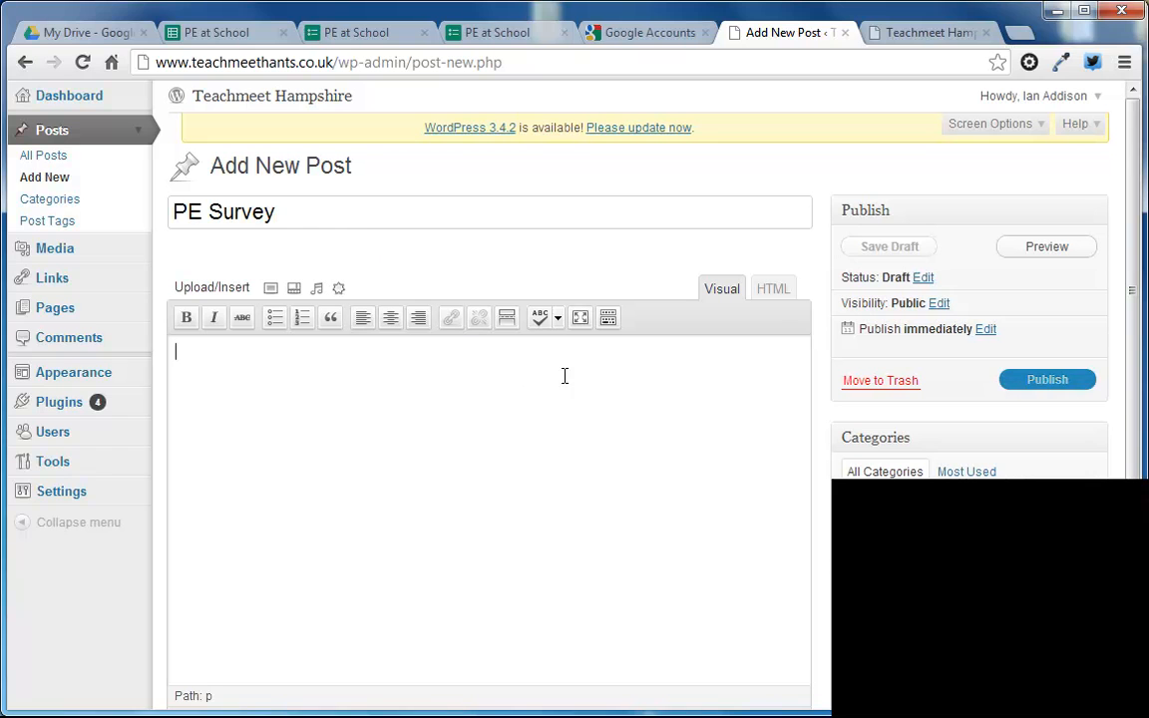
pyautogui.click(774, 289)
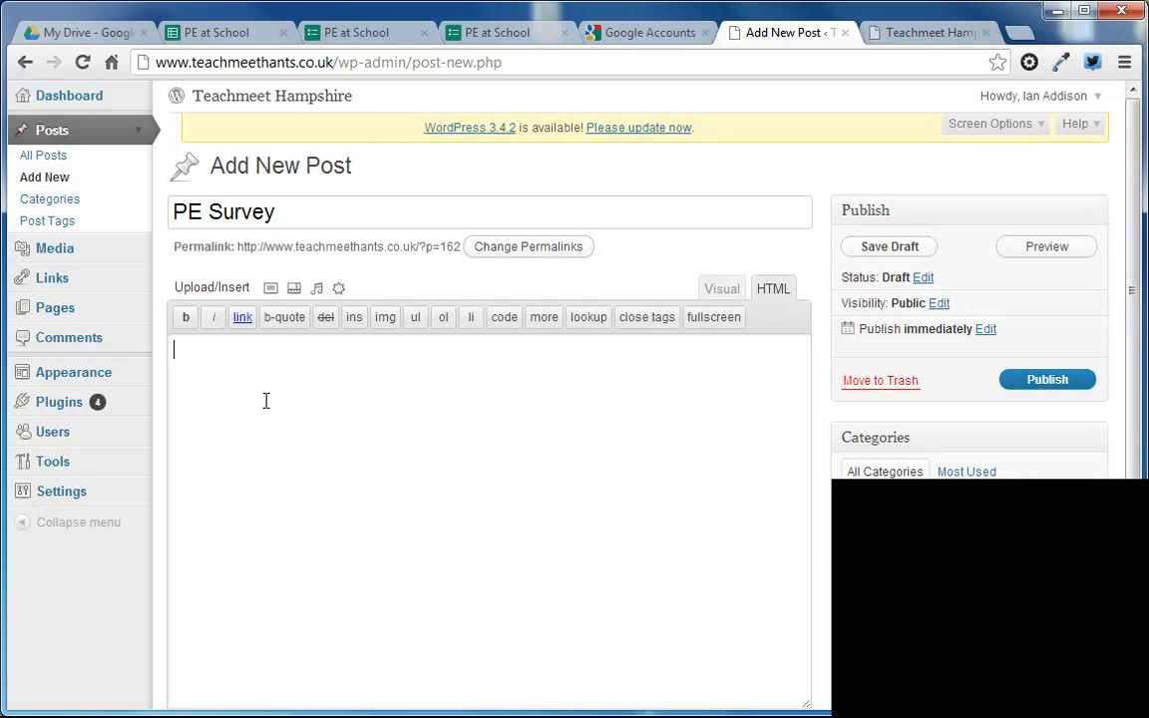
pyautogui.hotkey('ctrl', 'v')
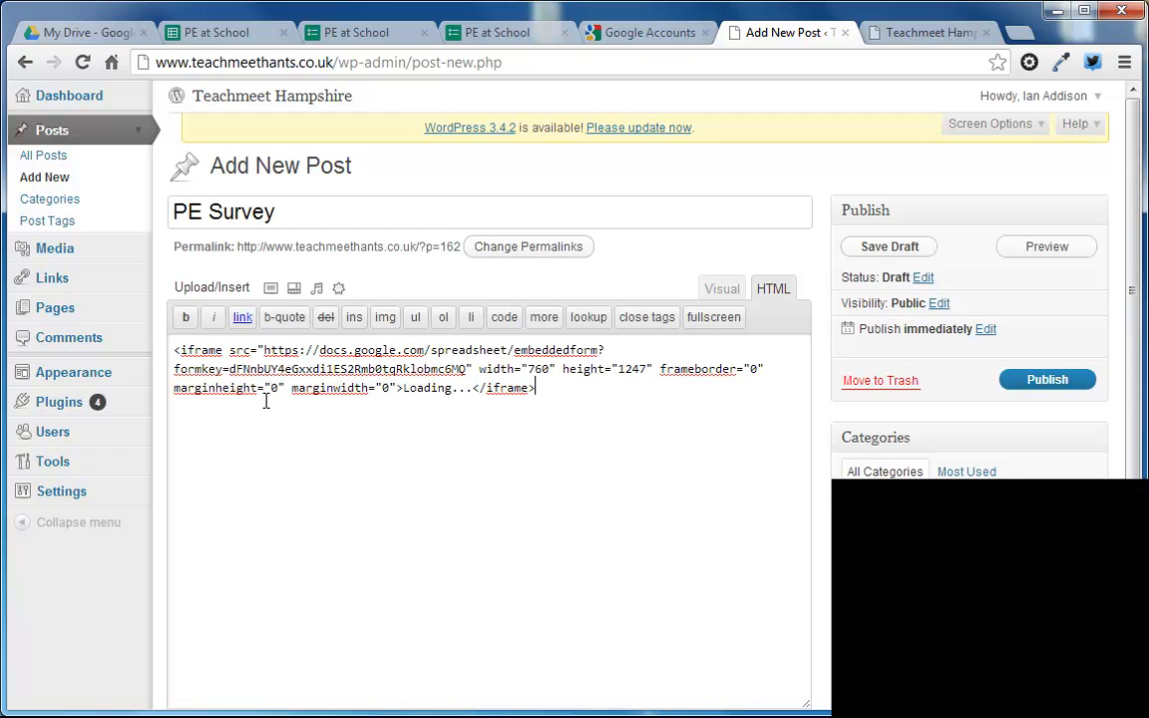
pyautogui.click(733, 290)
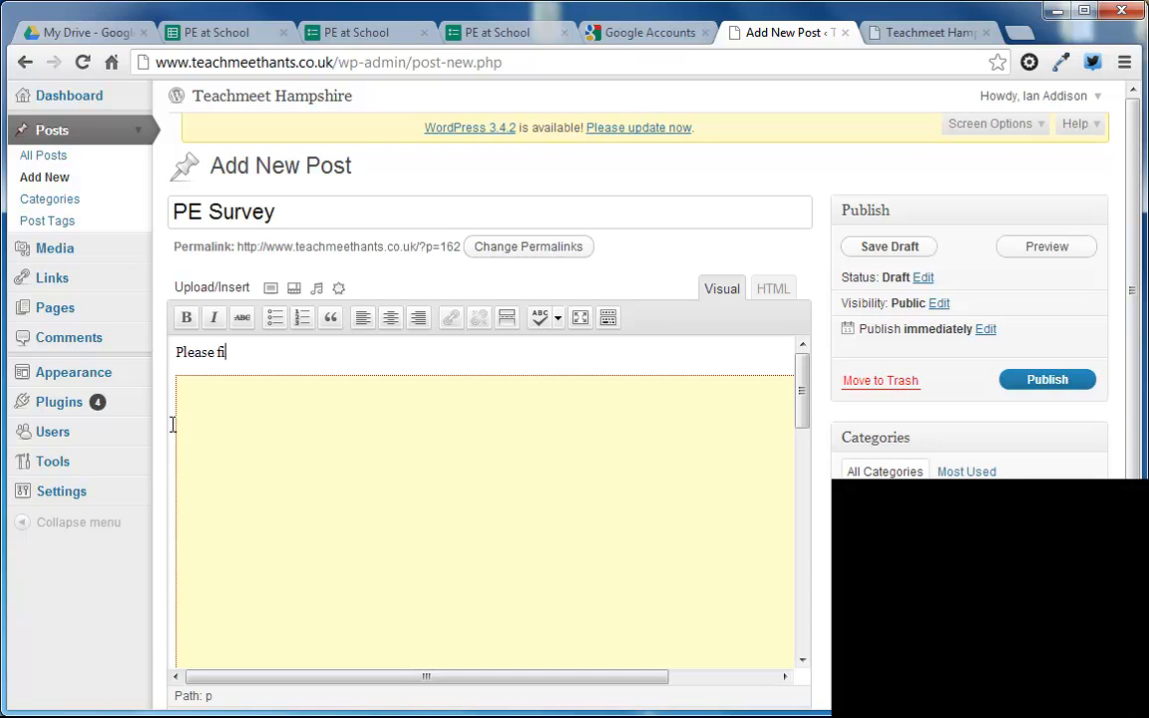
pyautogui.write('survey...')
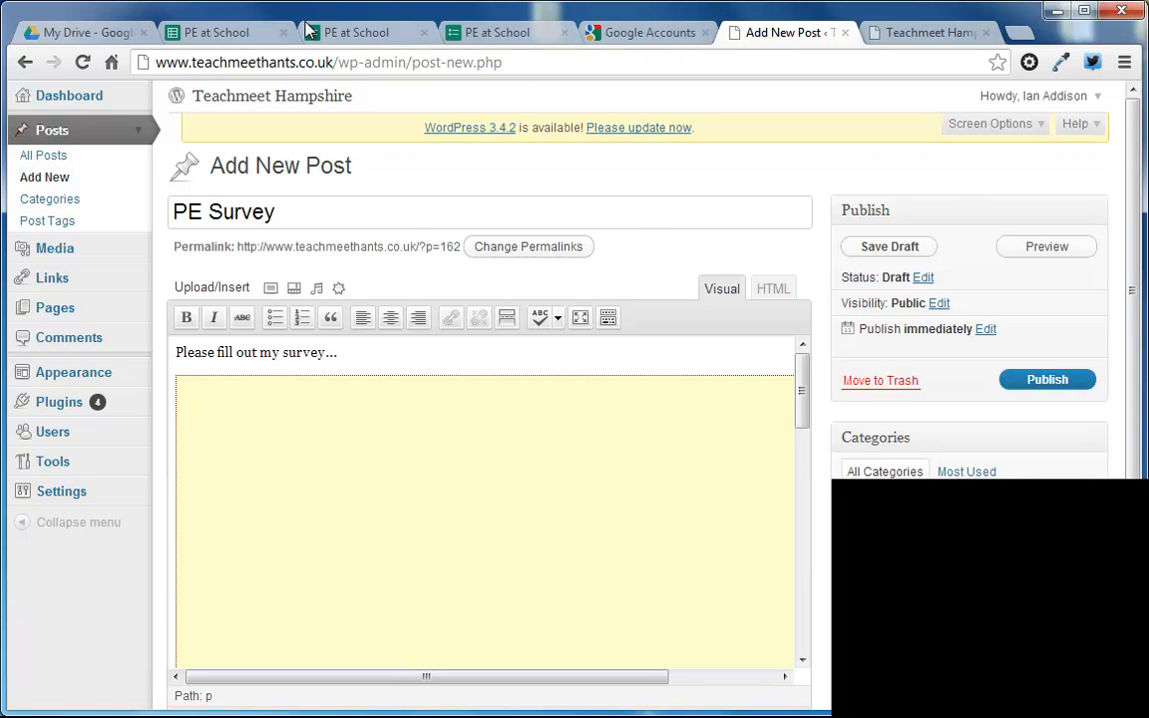
# Step: Switch to the PE at School spreadsheet and look over its form options and the live form
pyautogui.click(208, 30)
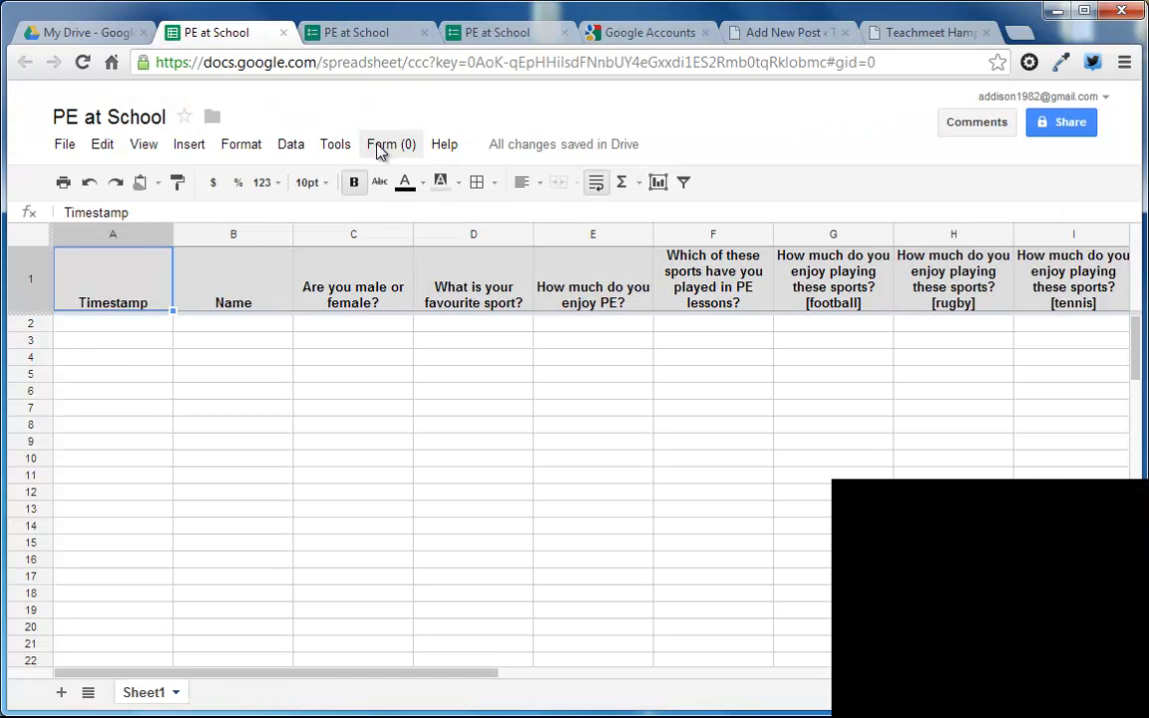
pyautogui.click(99, 32)
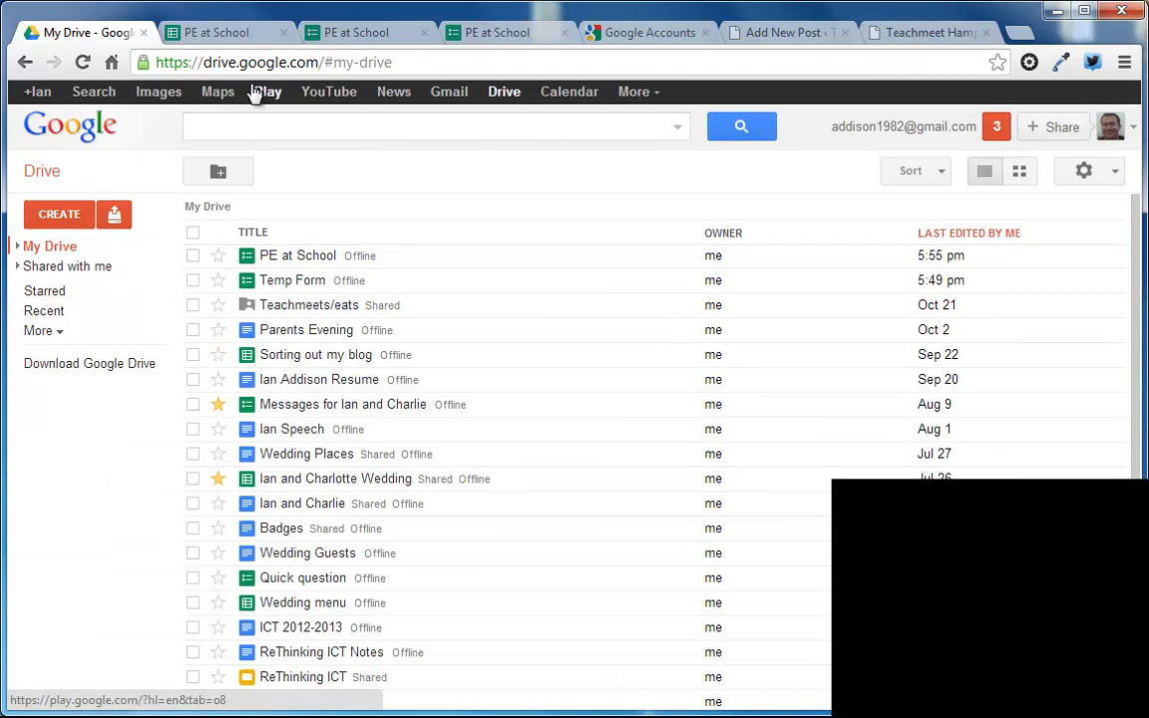
pyautogui.click(218, 34)
pyautogui.click(392, 148)
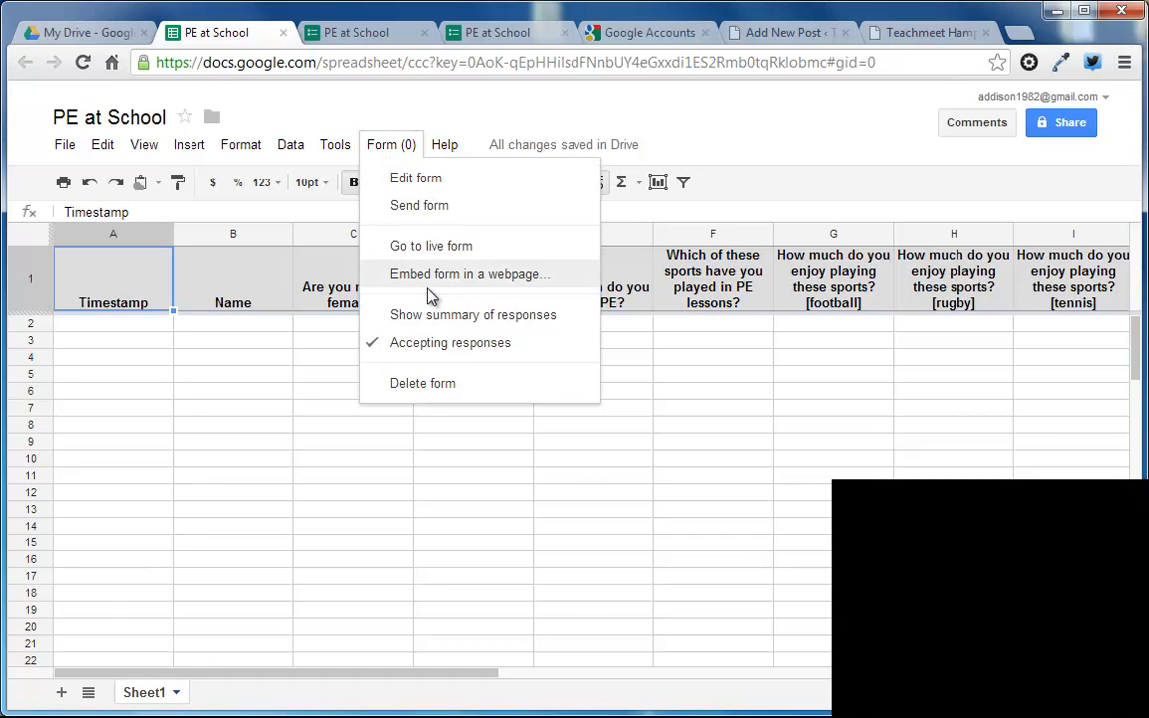
pyautogui.click(384, 33)
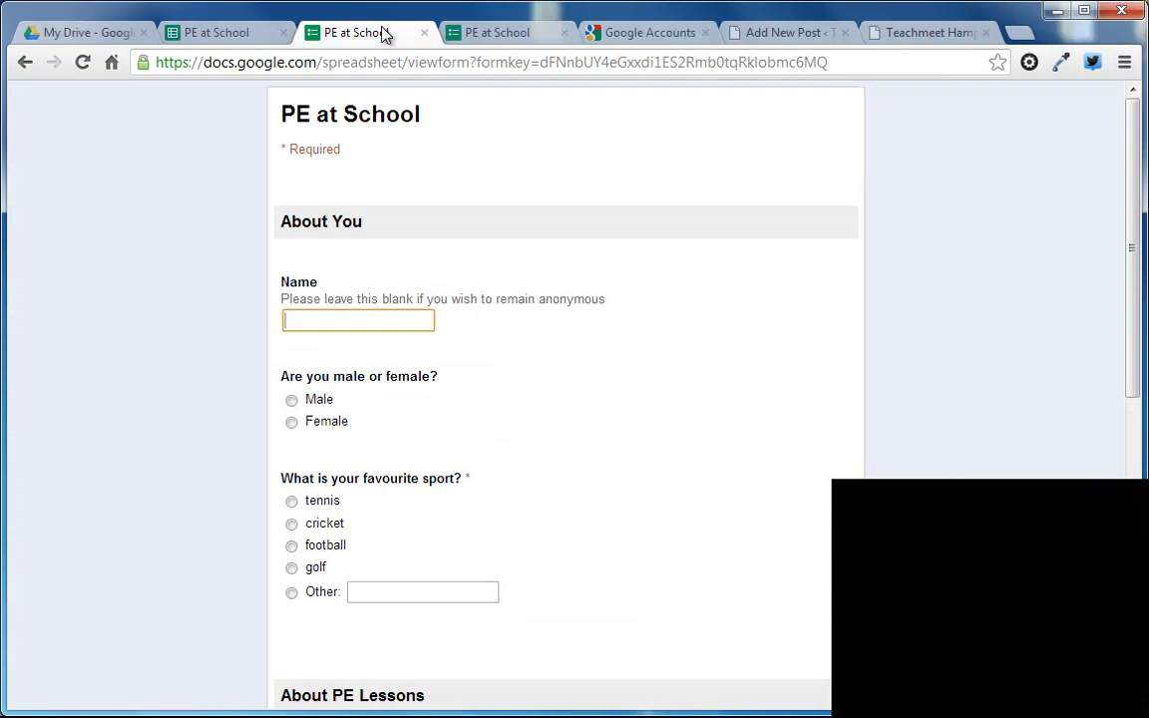
# Step: Open the PE at School form for editing from its spreadsheet, view its embed code and dismiss the code dialog
pyautogui.click(220, 36)
pyautogui.click(380, 145)
pyautogui.click(395, 175)
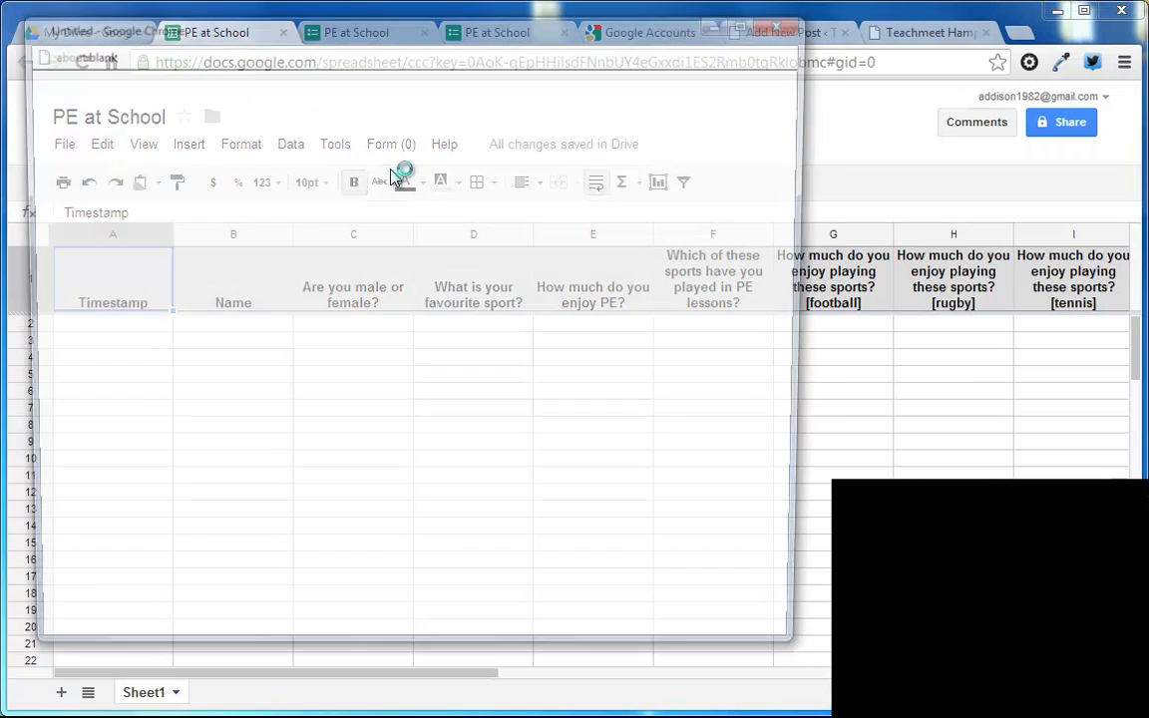
pyautogui.click(700, 83)
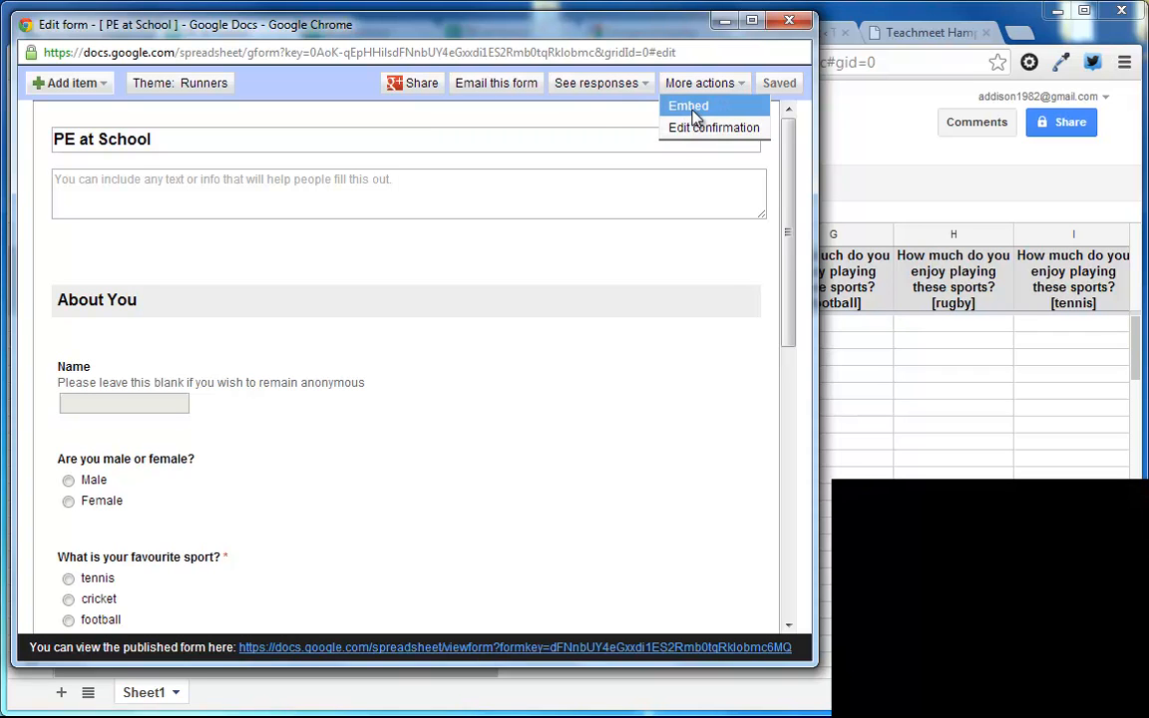
pyautogui.click(692, 108)
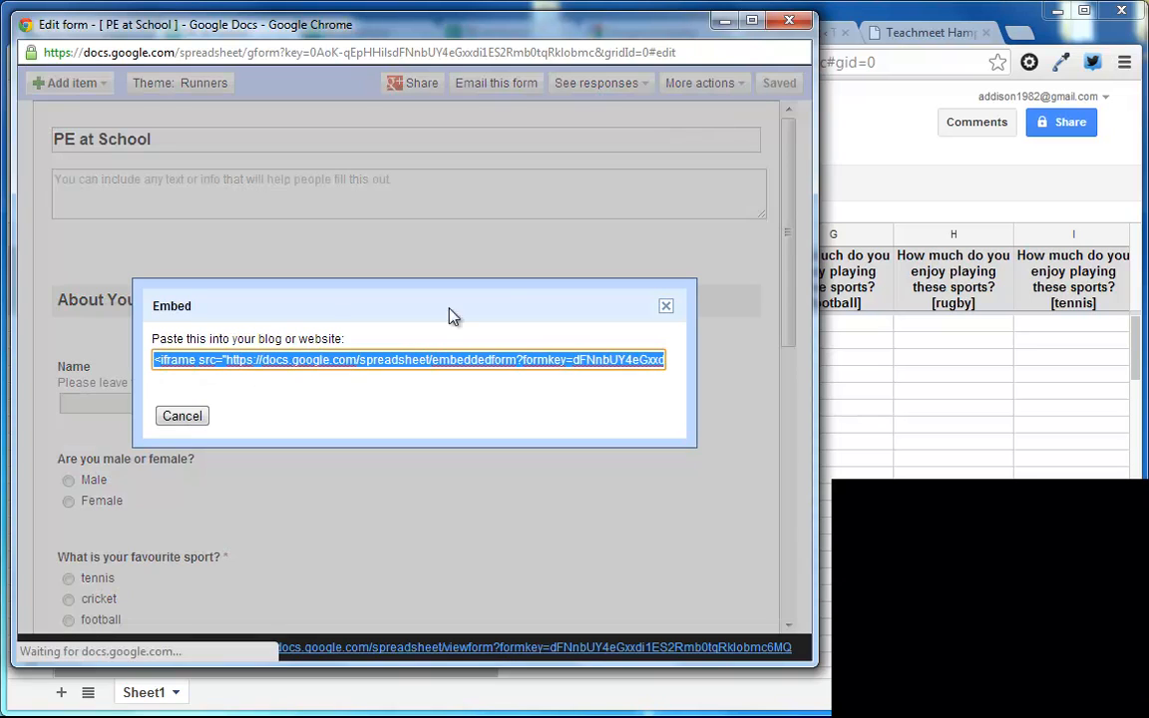
pyautogui.click(183, 416)
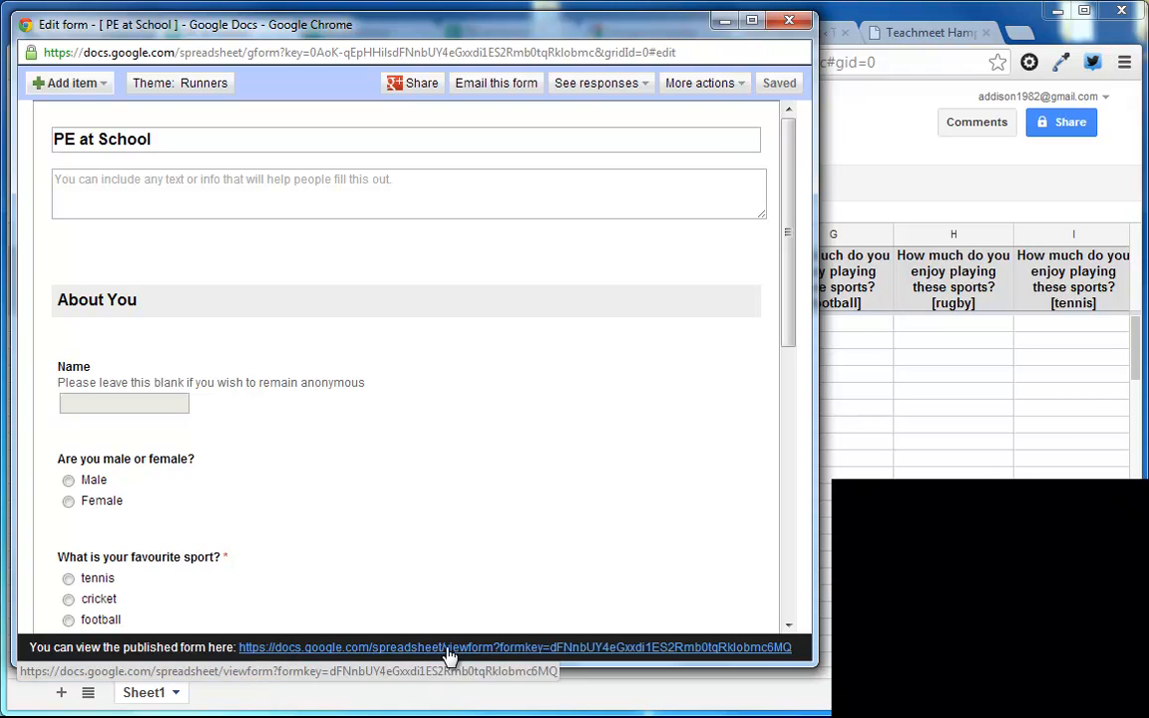
# Step: Close the form editor and all PE at School spreadsheet and form pages, and return to the My Drive file list
pyautogui.click(782, 28)
pyautogui.click(283, 34)
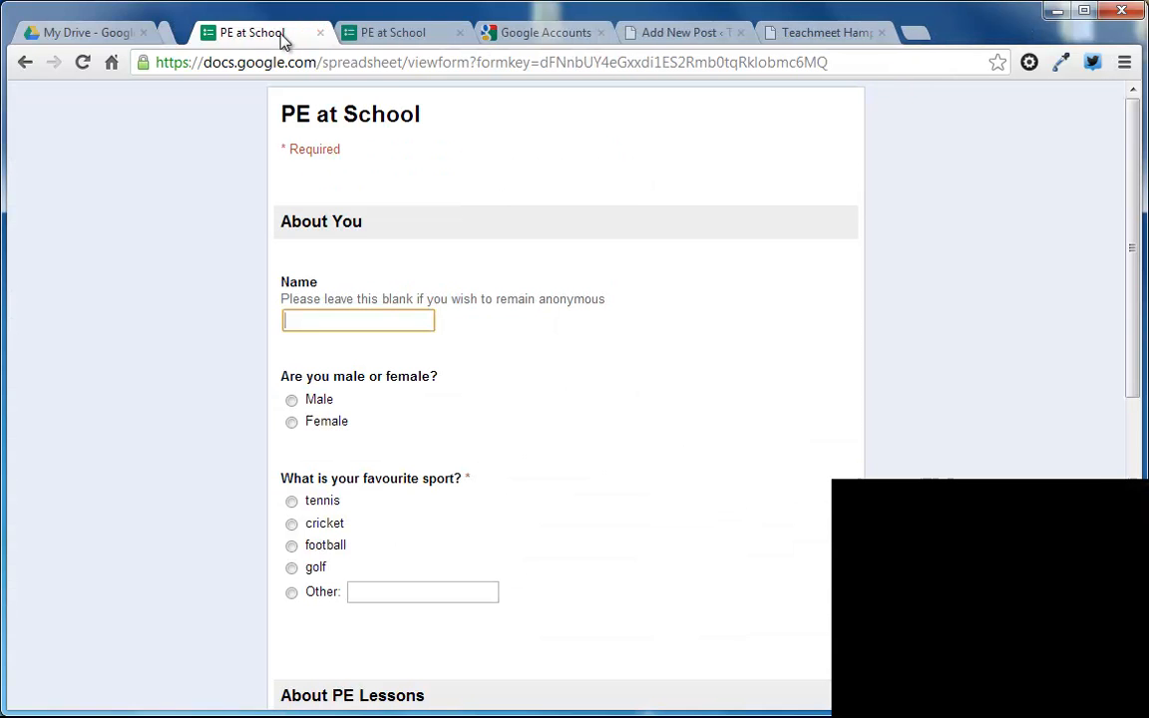
pyautogui.click(284, 34)
pyautogui.click(284, 34)
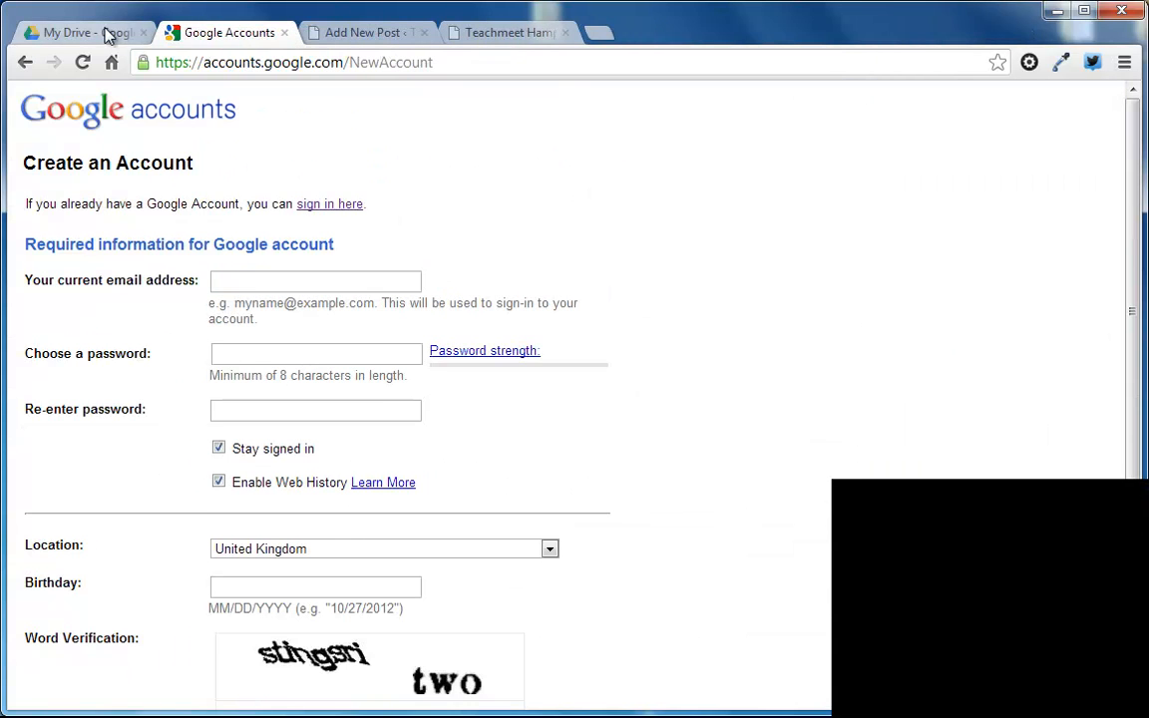
pyautogui.click(108, 34)
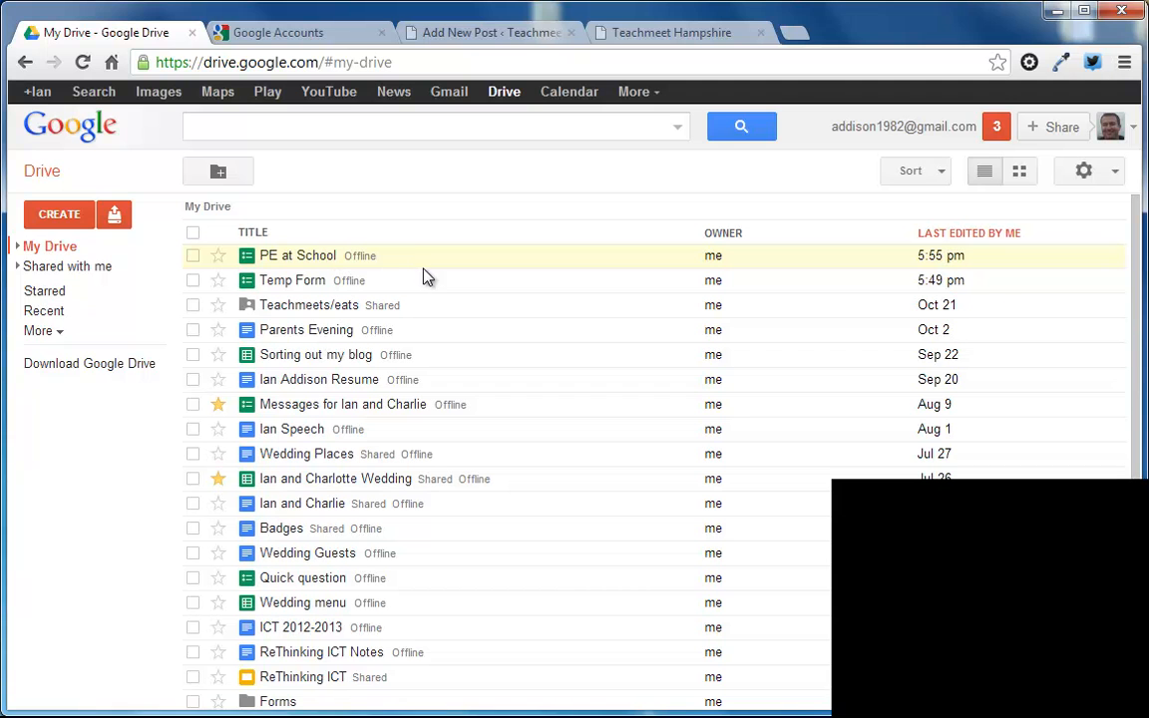
# Step: Open the Temp Form spreadsheet from My Drive and show its summary of responses
pyautogui.click(293, 283)
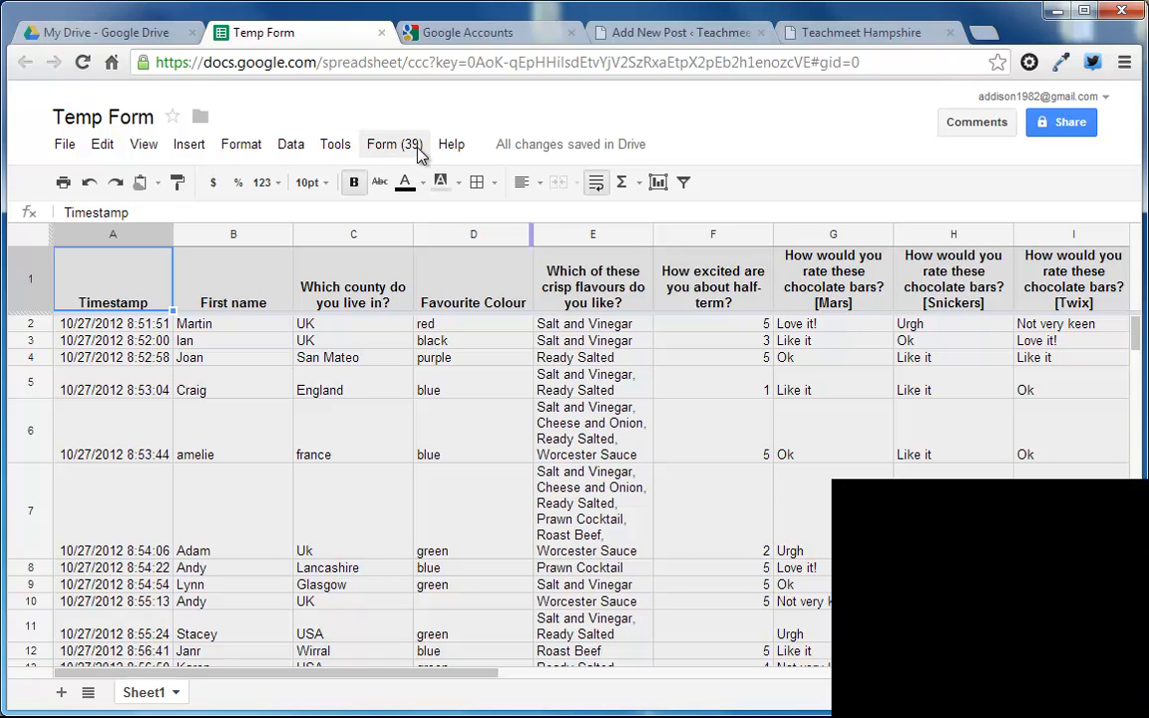
pyautogui.click(395, 148)
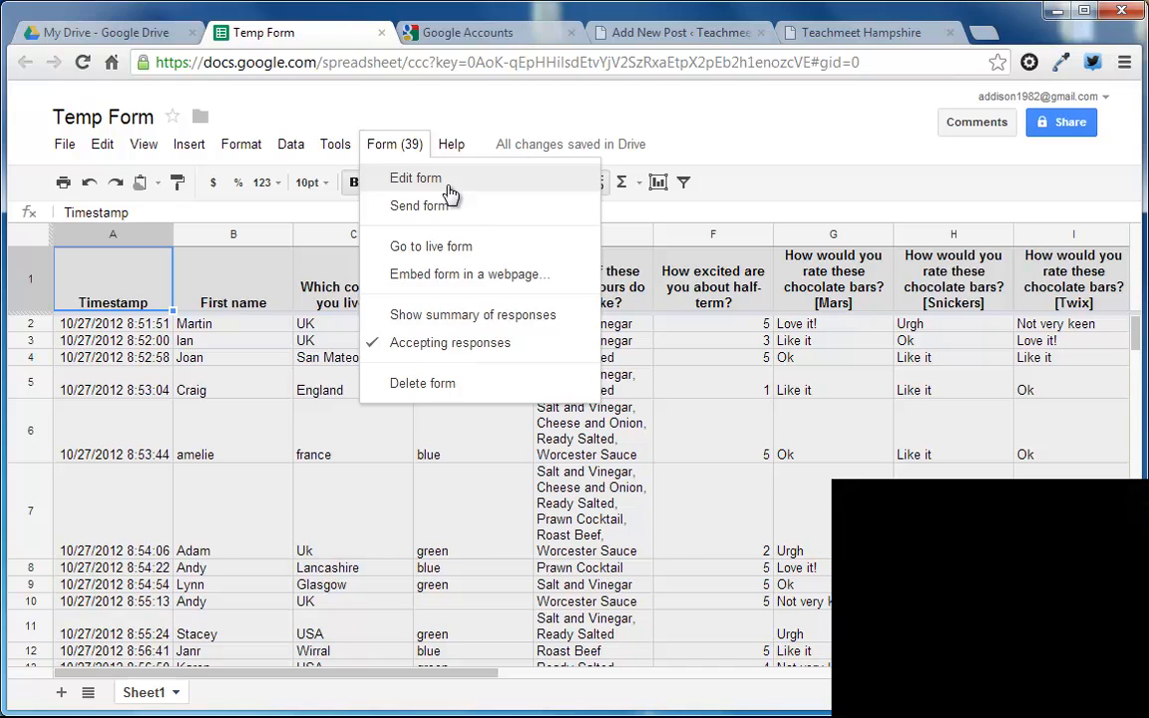
pyautogui.click(440, 321)
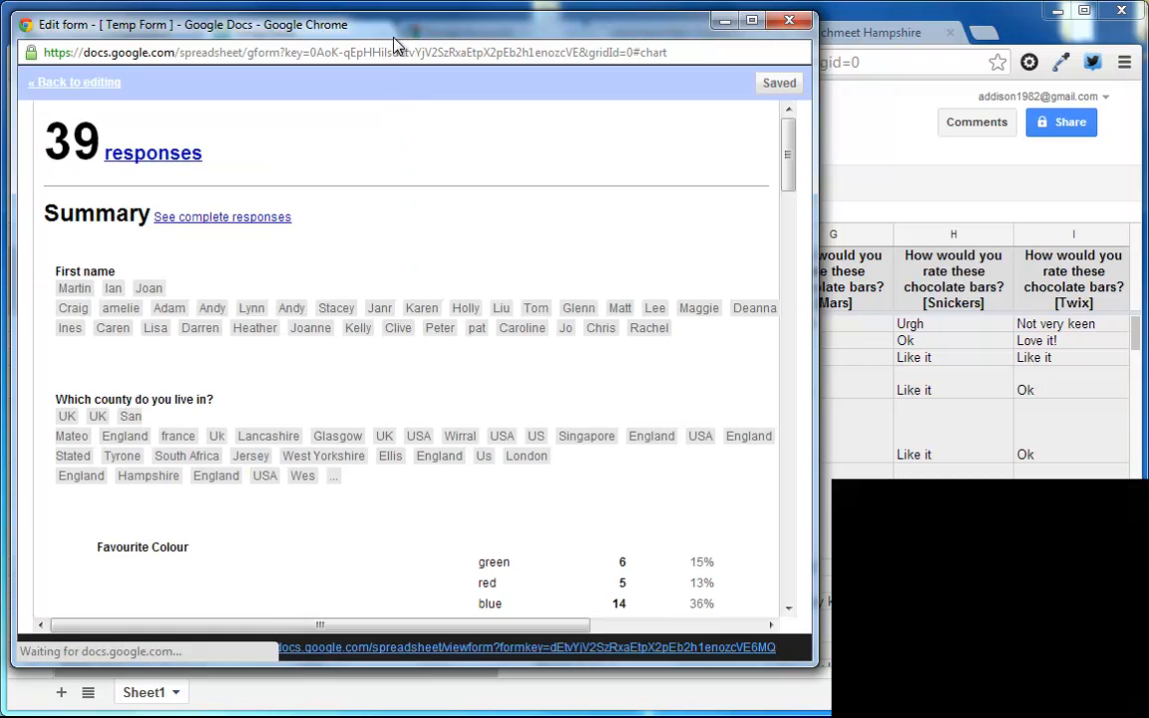
pyautogui.moveTo(366, 29); pyautogui.dragTo(430, 47)
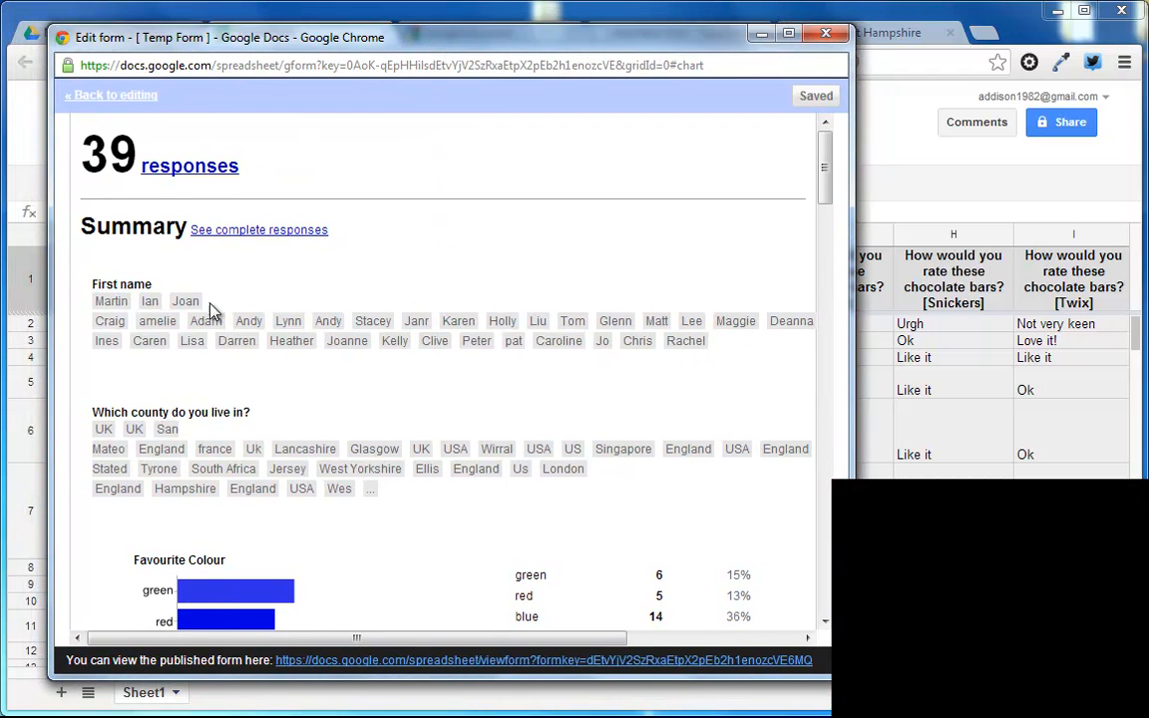
# Step: Examine the Temp Form response summary, from the names and favourite colour chart through crisp flavours and half-term excitement to the chocolate bar ratings
pyautogui.moveTo(827, 182); pyautogui.dragTo(827, 224)
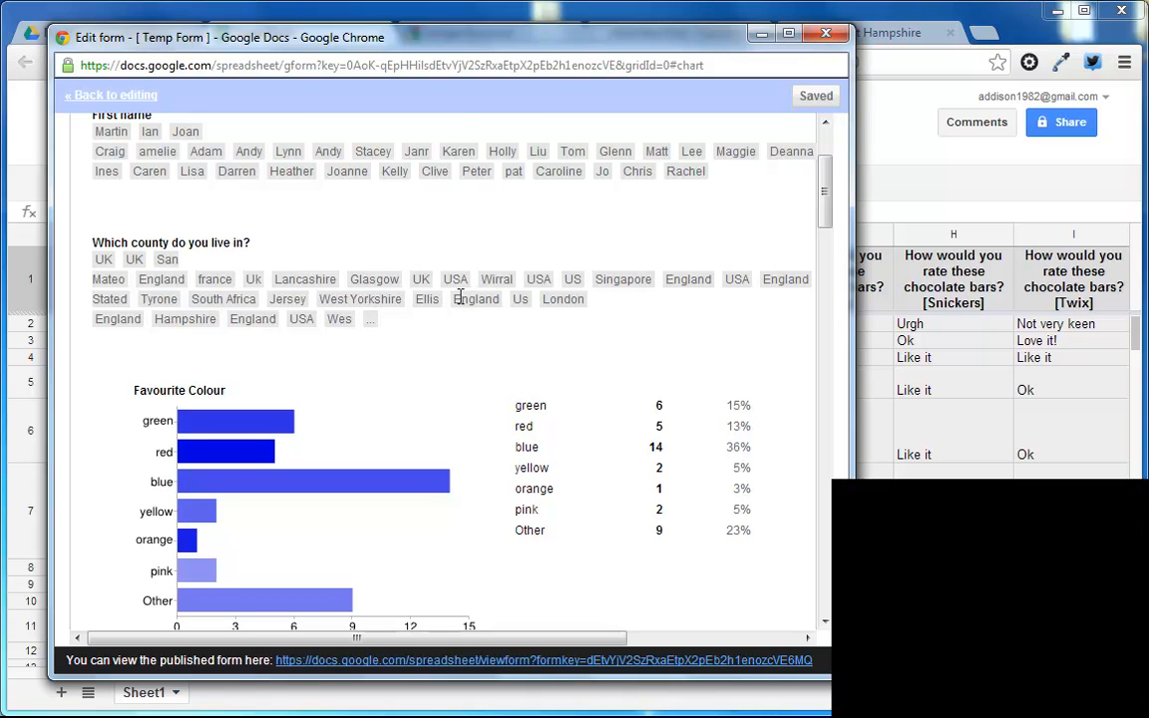
pyautogui.moveTo(834, 211); pyautogui.dragTo(831, 229)
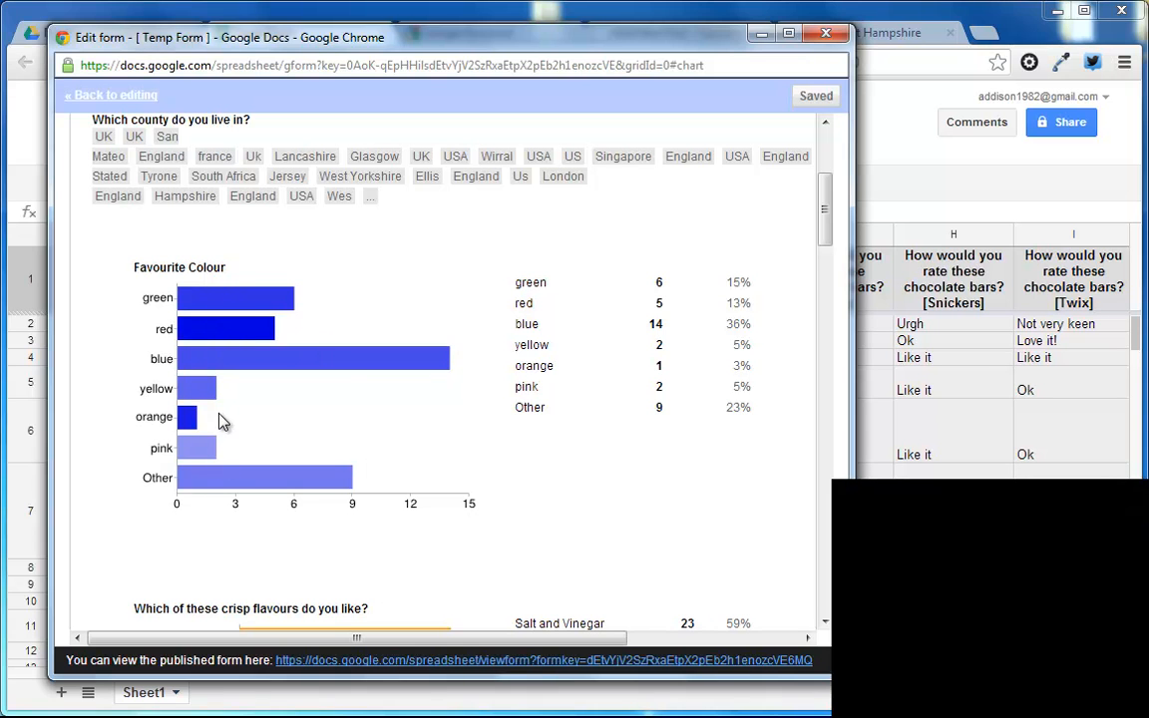
pyautogui.moveTo(823, 230); pyautogui.dragTo(826, 275)
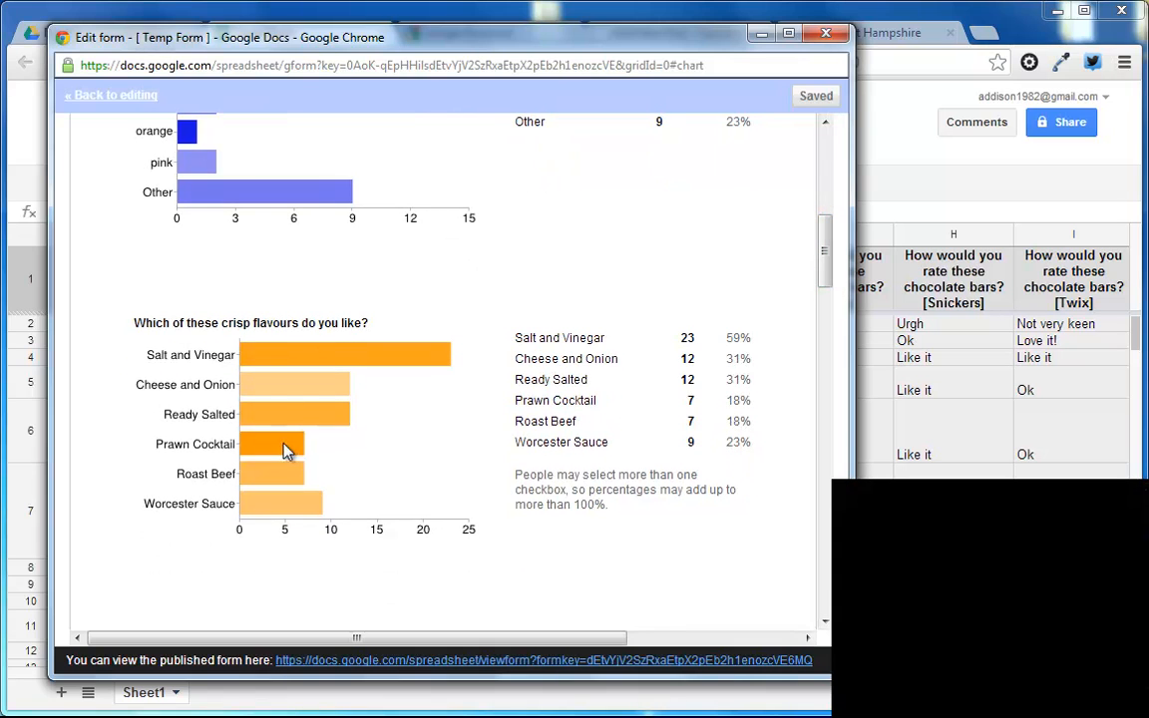
pyautogui.moveTo(627, 508); pyautogui.dragTo(523, 476)
pyautogui.click(643, 520)
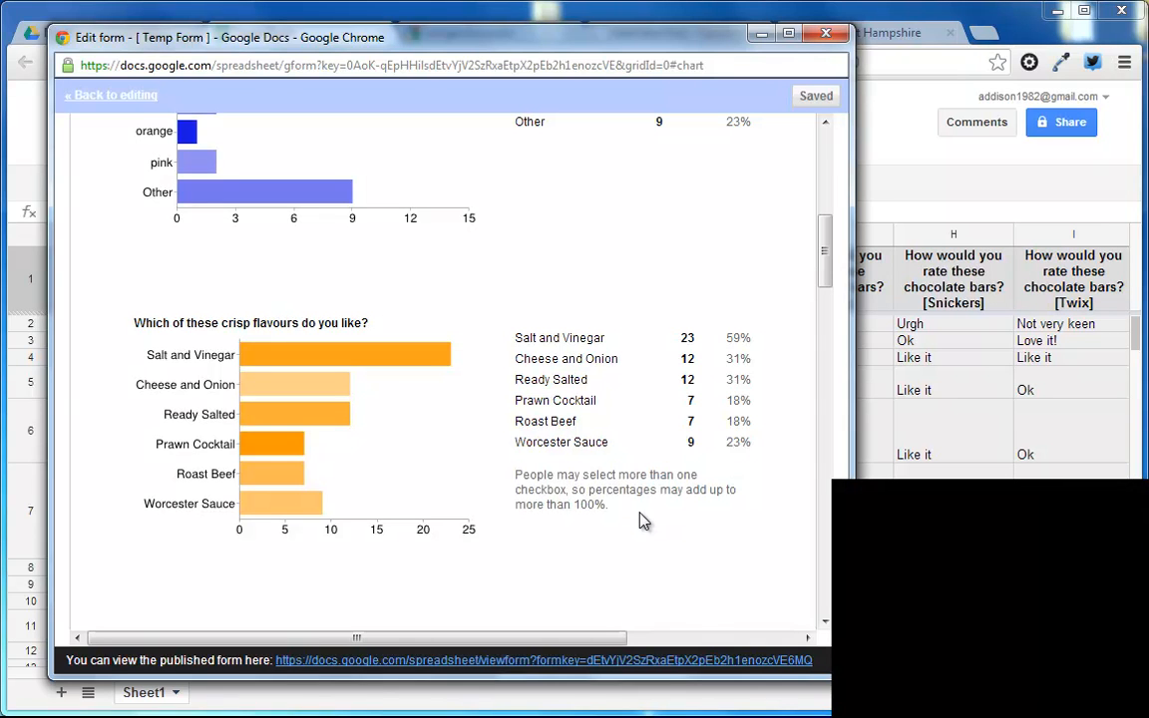
pyautogui.moveTo(826, 285); pyautogui.dragTo(824, 347)
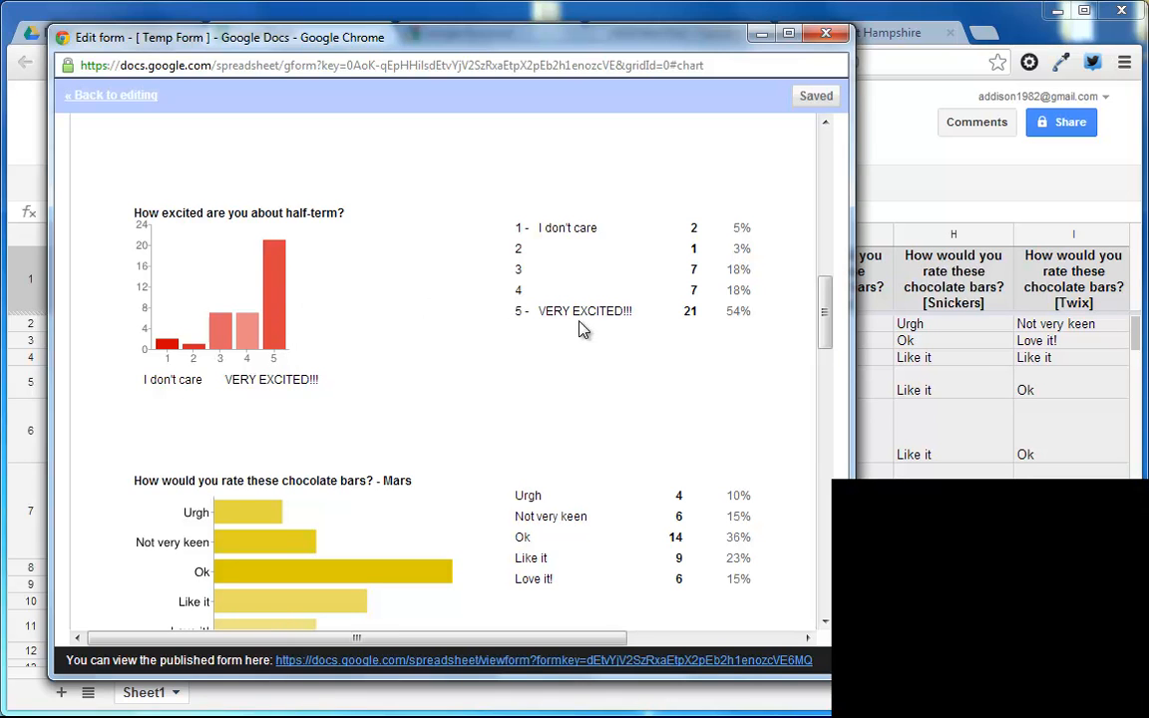
pyautogui.moveTo(830, 327); pyautogui.dragTo(828, 371)
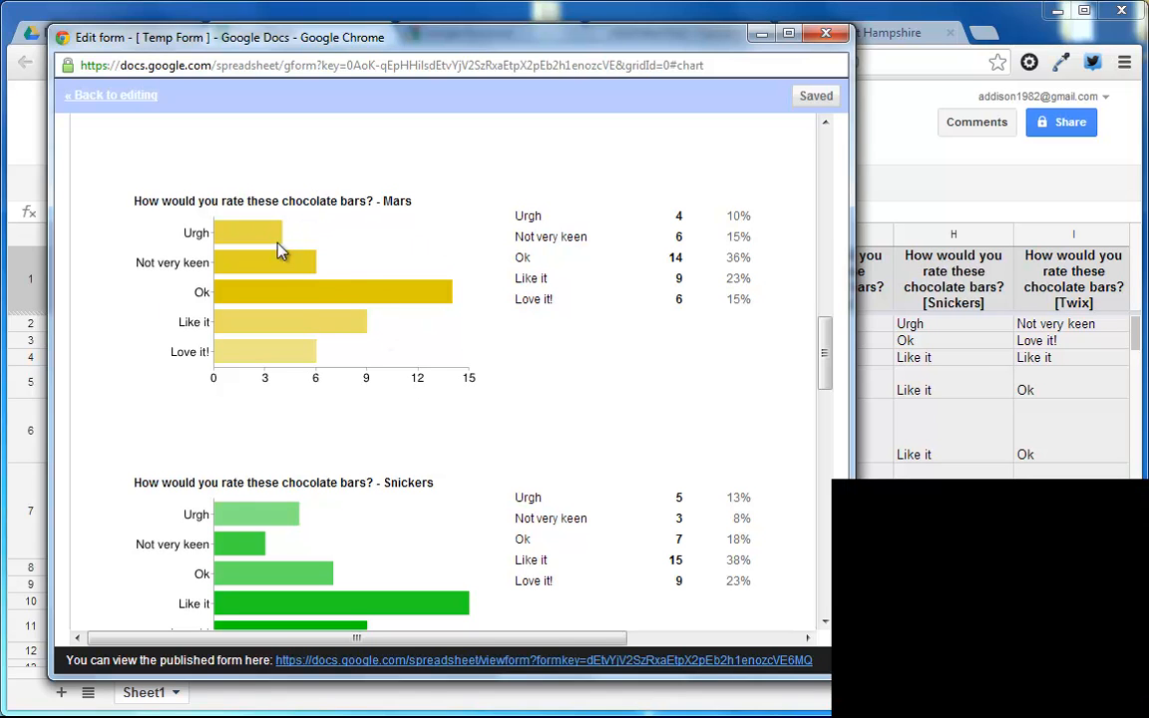
pyautogui.moveTo(833, 365); pyautogui.dragTo(823, 538)
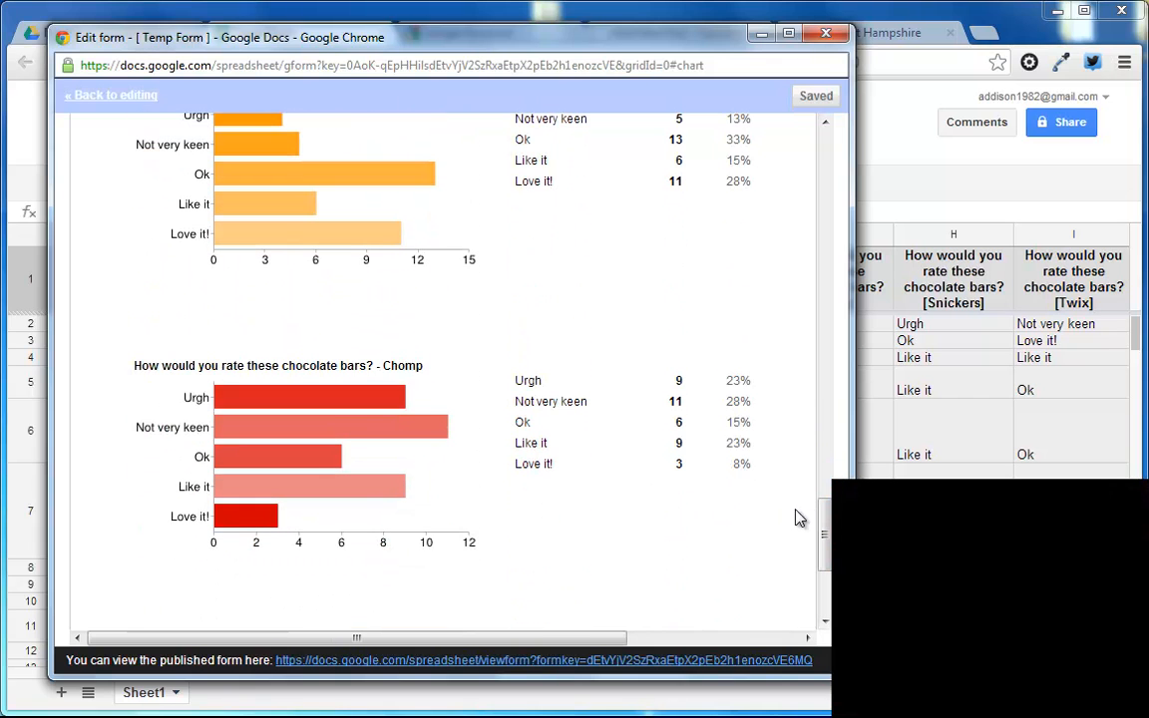
pyautogui.moveTo(826, 518); pyautogui.dragTo(833, 142)
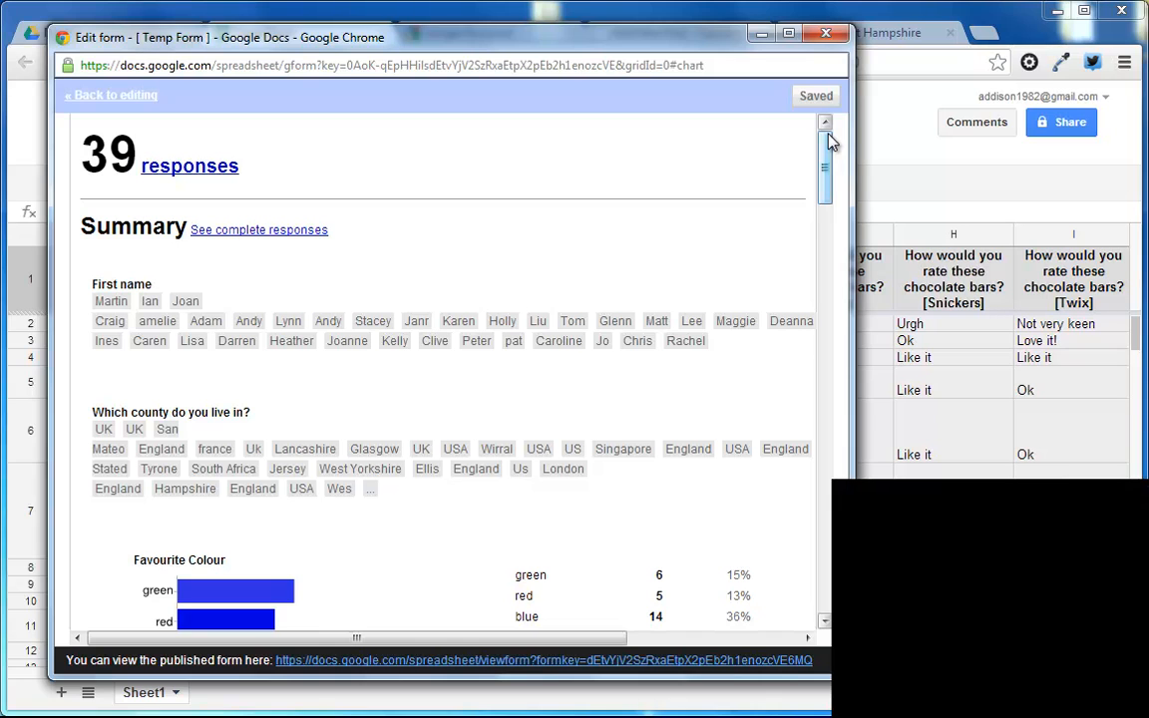